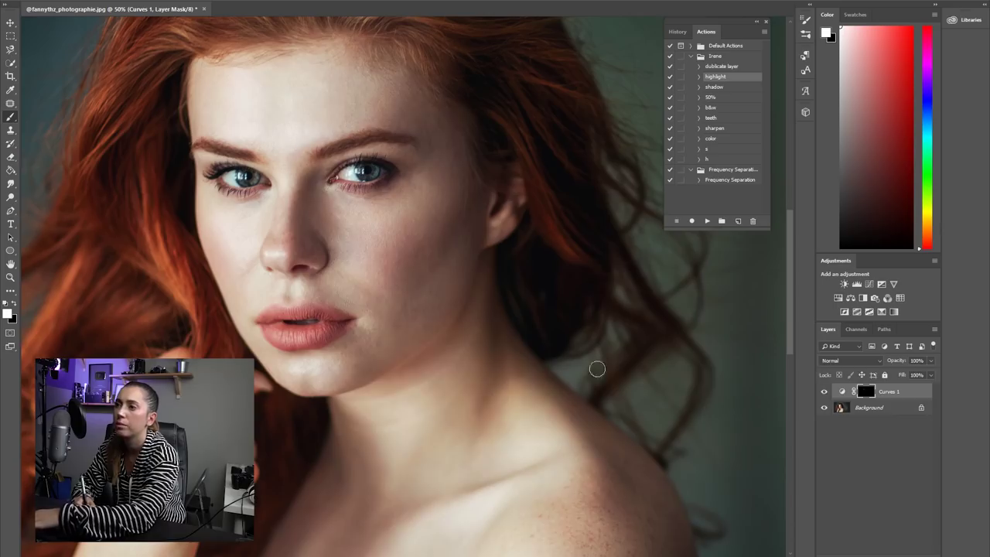
Step: Run the highlight and shadow actions to add further Curves layers with black masks beneath Curves 1
key(F2)
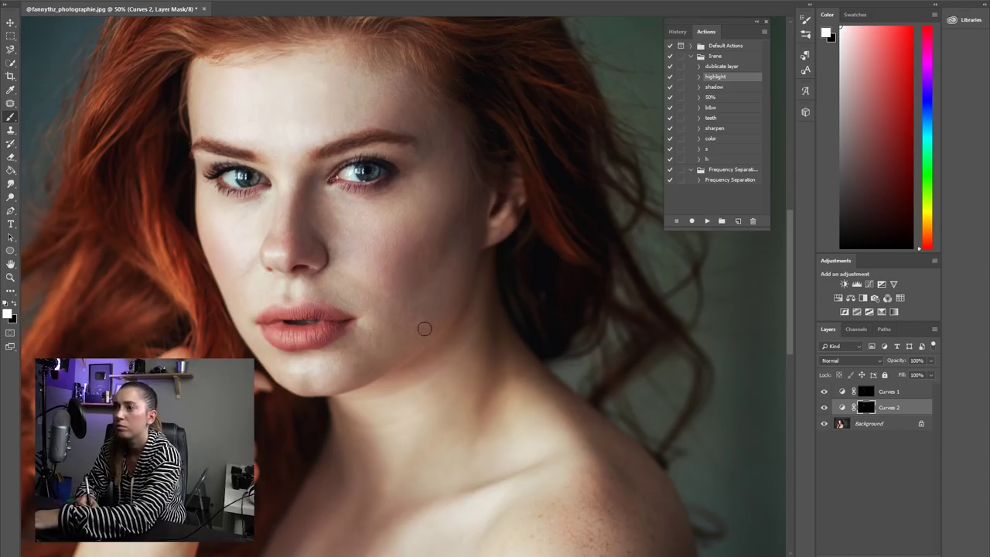
key(F3)
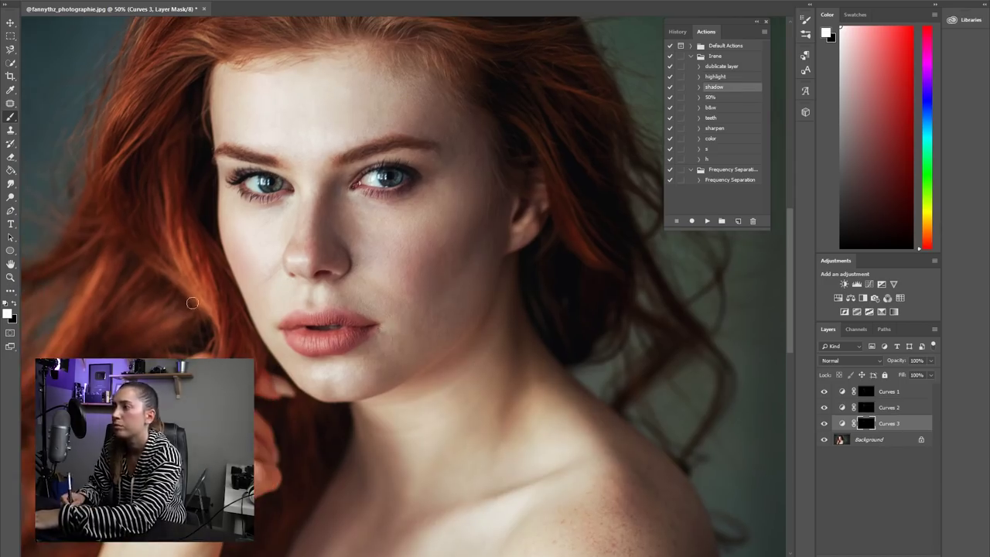
key(F1)
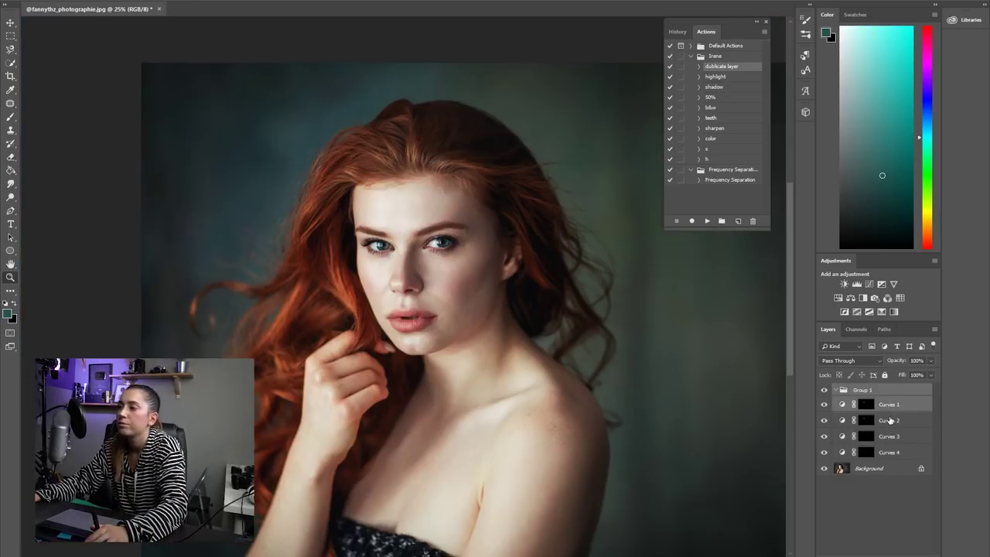
Step: Select the layers Curves 1 to Curves 4 and toggle Group 1's visibility to compare the portrait before and after
click(889, 404)
shift+click(890, 421)
shift+click(890, 436)
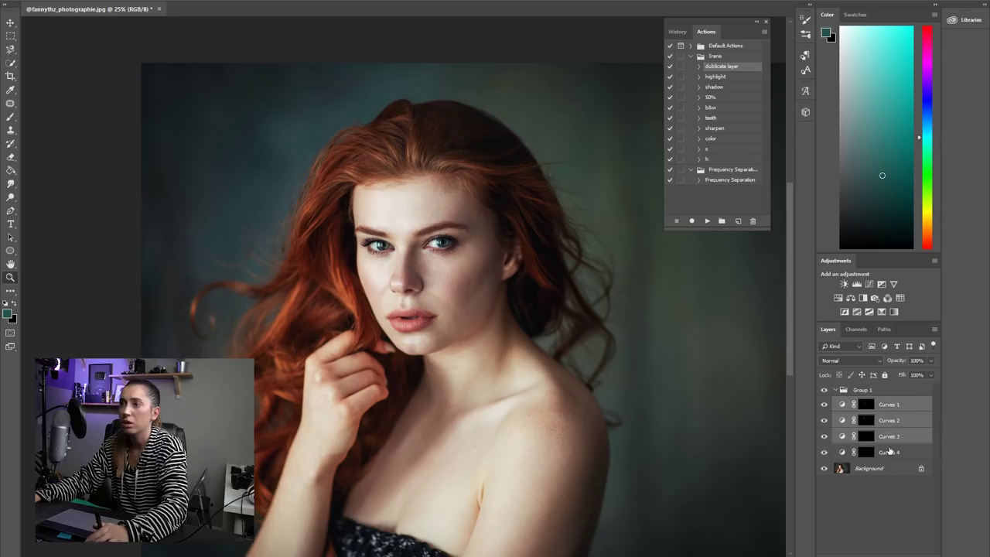
shift+click(890, 452)
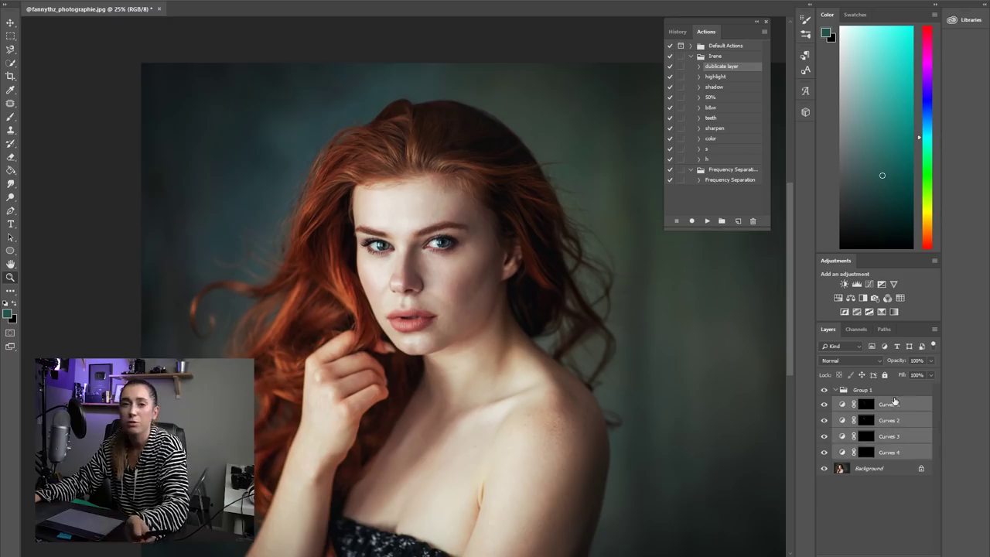
click(824, 390)
click(824, 391)
click(823, 391)
click(824, 391)
Step: Add a Curves adjustment layer to the blonde portrait, pull its curve down, and invert its mask to black for brushing
key(ctrl+plus)
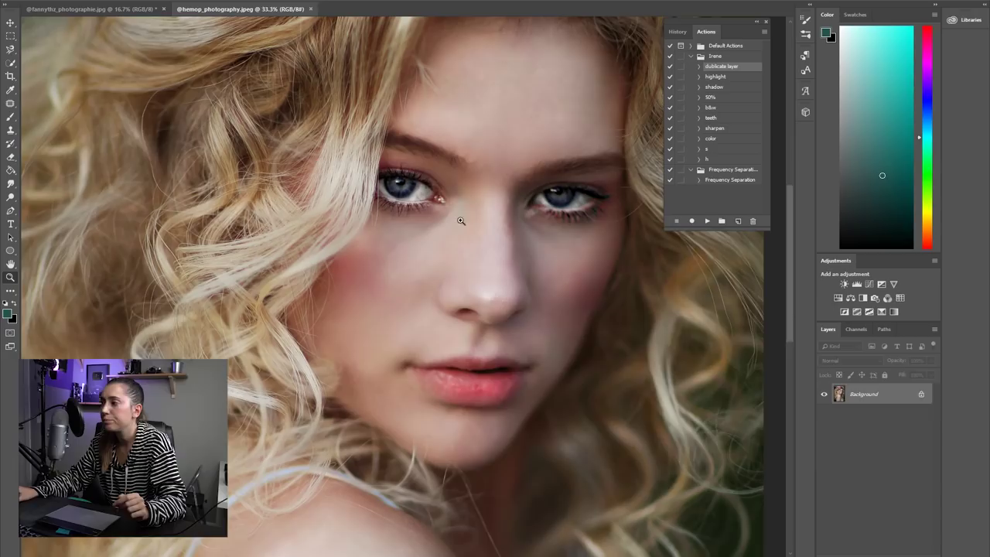
click(888, 548)
click(873, 431)
mouse_move(764, 304)
mouse_down()
mouse_move(764, 341)
mouse_move(765, 327)
mouse_up()
click(735, 341)
click(778, 235)
key(ctrl+i)
key(b)
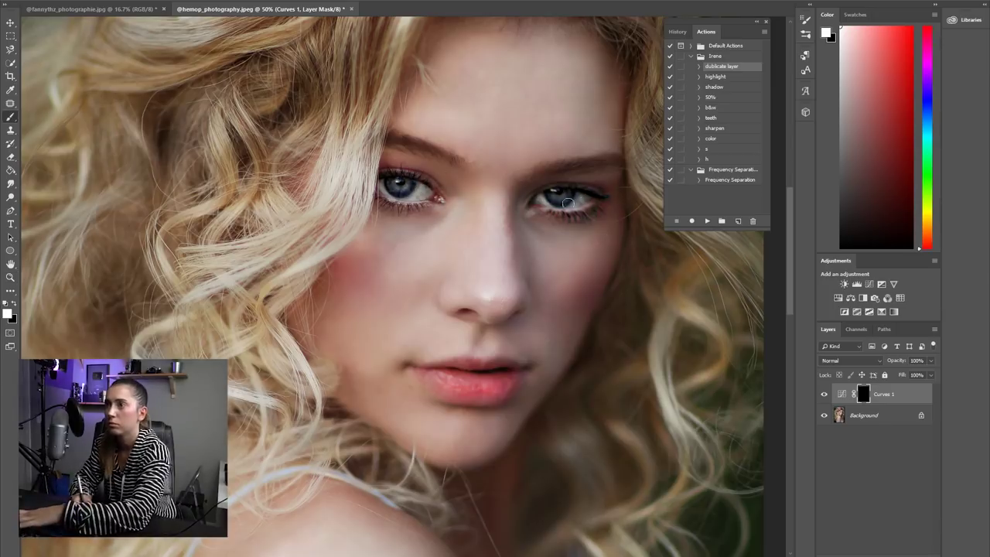
Step: Toggle the Curves 1 layer's visibility several times to compare the blonde portrait before and after the adjustment
key(z)
key(ctrl+minus)
key(ctrl+minus)
key(ctrl+minus)
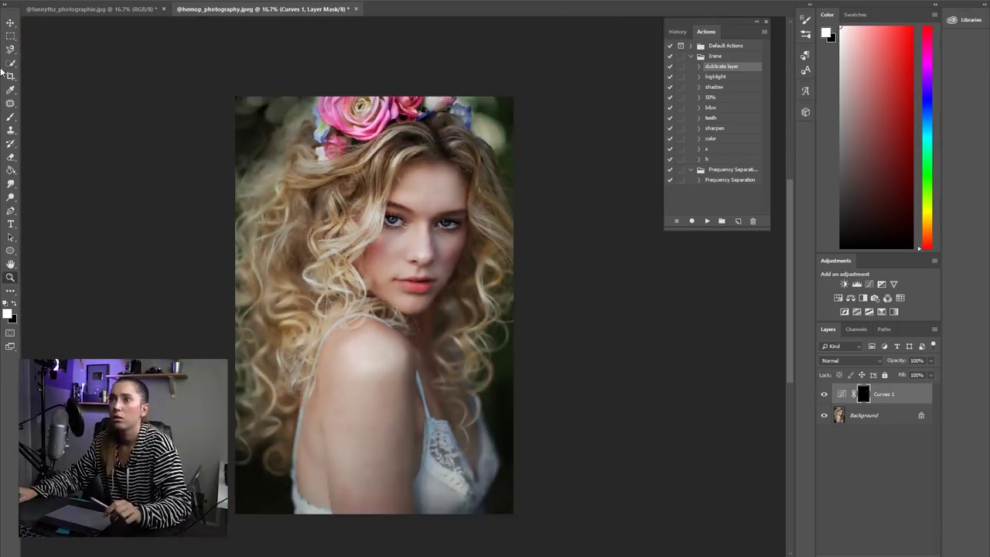
click(398, 246)
click(825, 395)
click(824, 395)
click(825, 395)
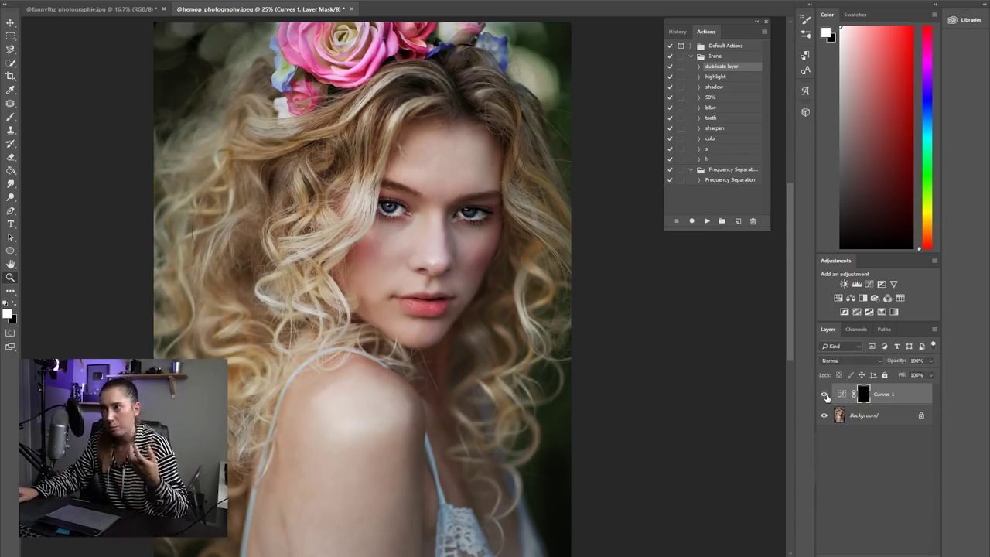
click(826, 395)
click(825, 395)
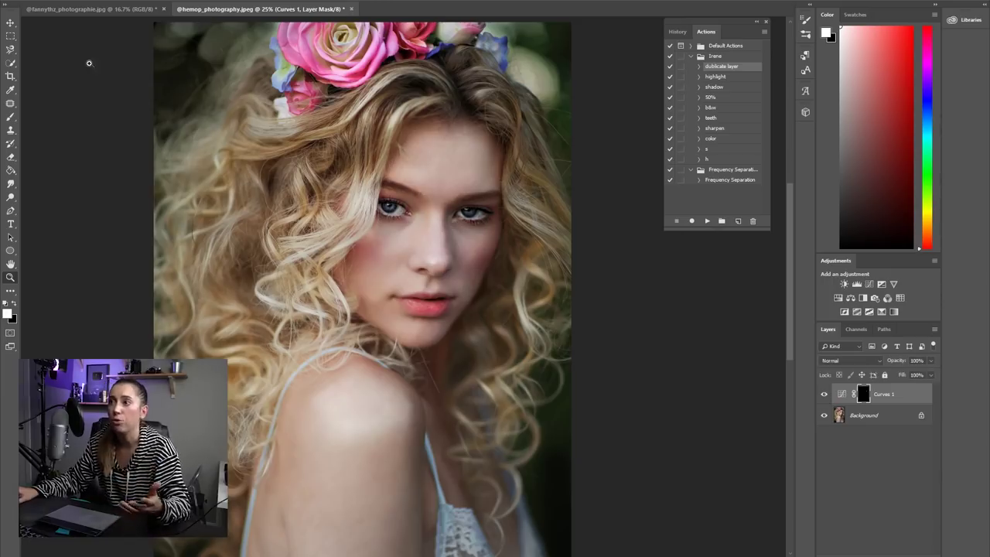
click(353, 224)
click(825, 395)
click(825, 396)
click(825, 395)
click(825, 395)
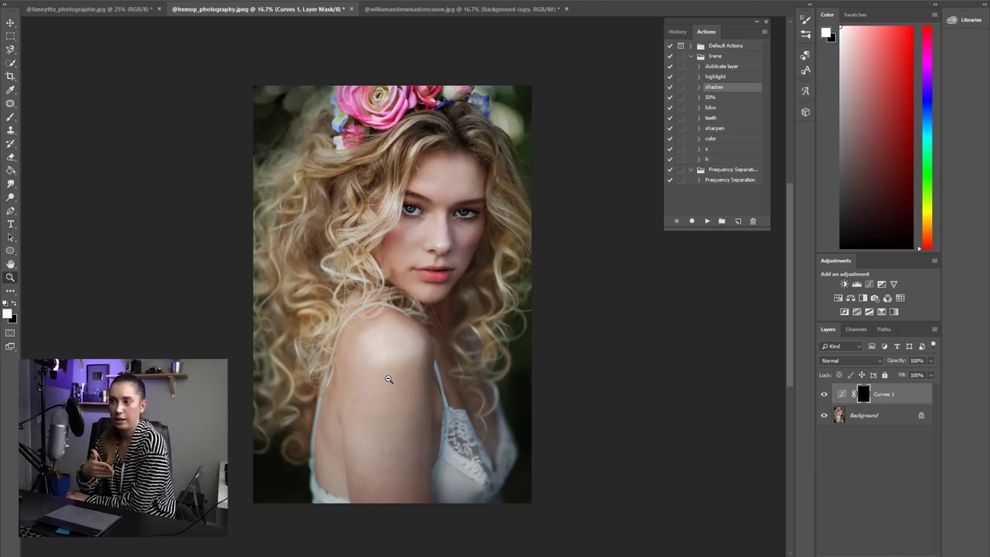
Step: Duplicate the background layer, circle the whole shoulder highlight in red, and undo the circle
key(F2)
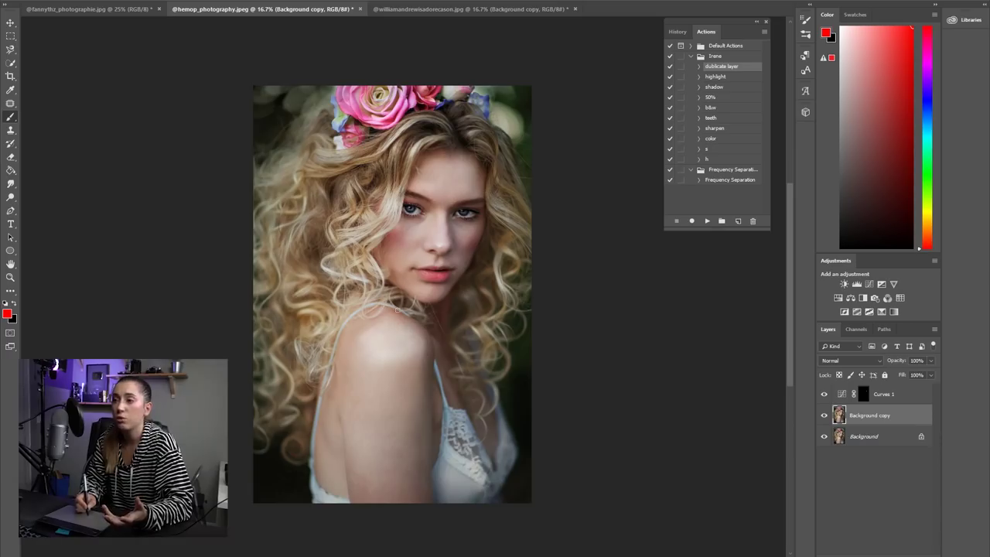
mouse_move(399, 312)
mouse_down()
mouse_move(363, 321)
mouse_move(352, 342)
mouse_move(393, 366)
mouse_move(417, 361)
mouse_move(431, 347)
mouse_move(424, 330)
mouse_move(389, 317)
mouse_up()
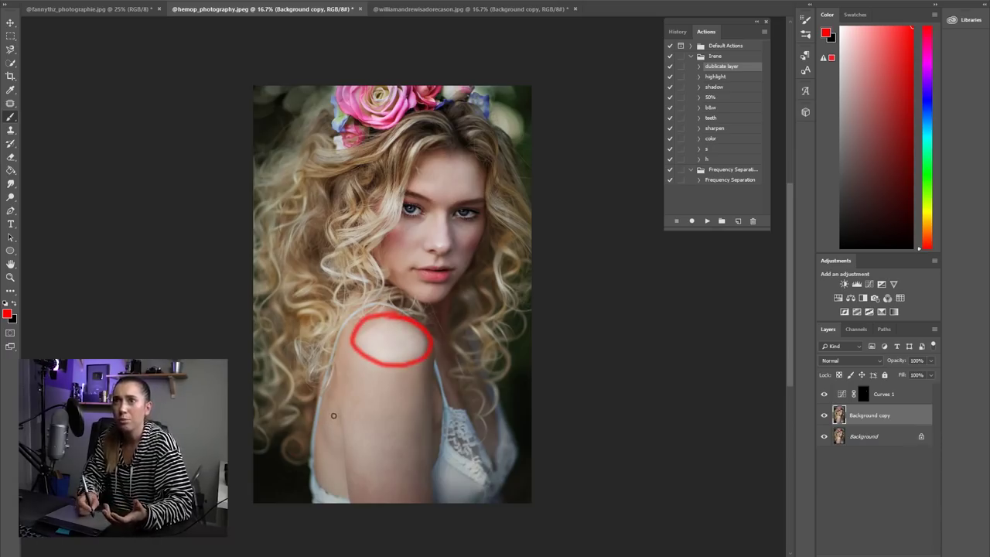
click(48, 0)
click(85, 7)
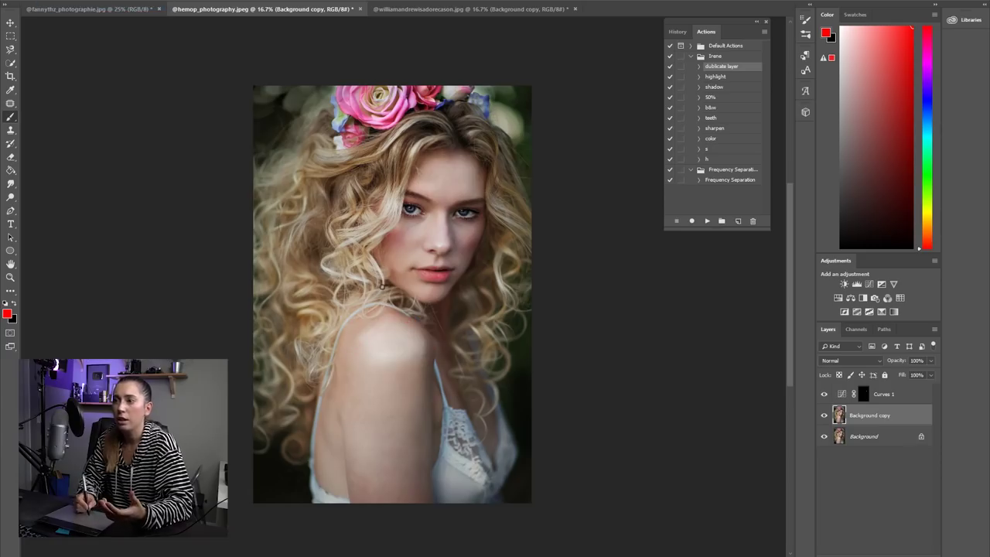
Step: Draw a smaller red circle at the top of the shoulder and delete the marked background copy
mouse_move(381, 321)
mouse_down()
mouse_move(384, 359)
mouse_move(409, 362)
mouse_move(420, 335)
mouse_move(403, 320)
mouse_move(379, 338)
mouse_move(400, 353)
mouse_move(414, 329)
mouse_move(388, 317)
mouse_up()
click(48, 3)
click(53, 7)
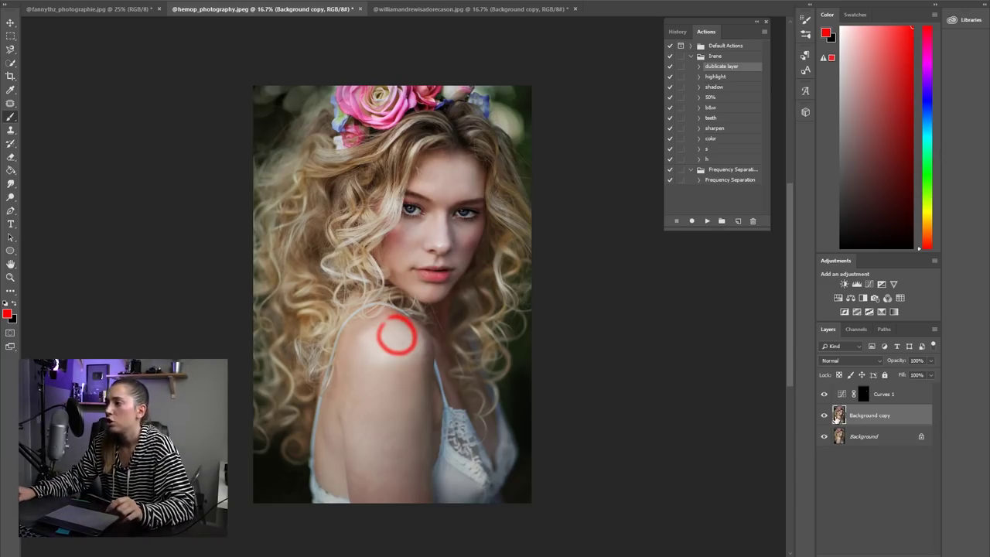
drag(879, 419, 897, 551)
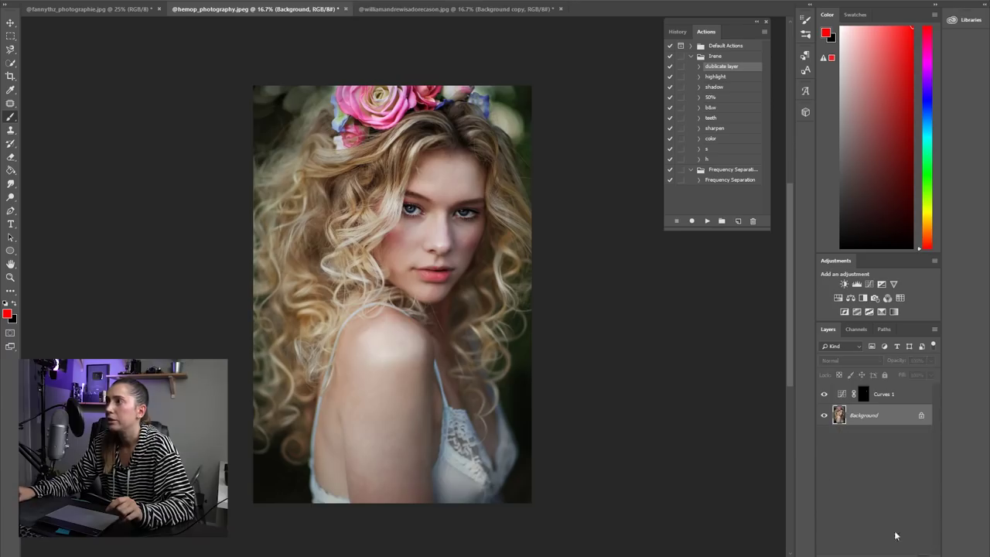
Step: Patch the shoulder on a copy of the background and toggle that copy's visibility to compare the skin before and after
click(10, 105)
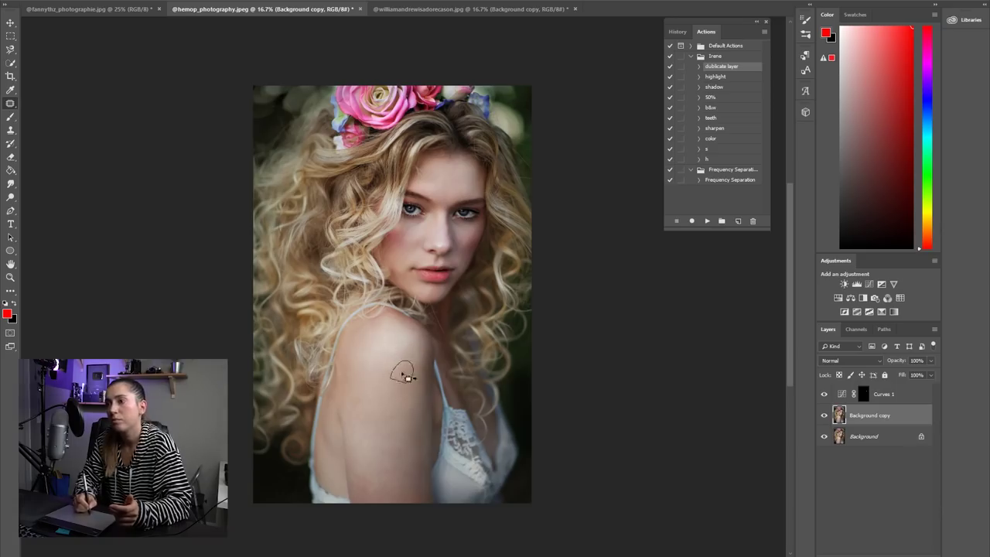
click(825, 416)
click(825, 415)
click(825, 416)
click(825, 416)
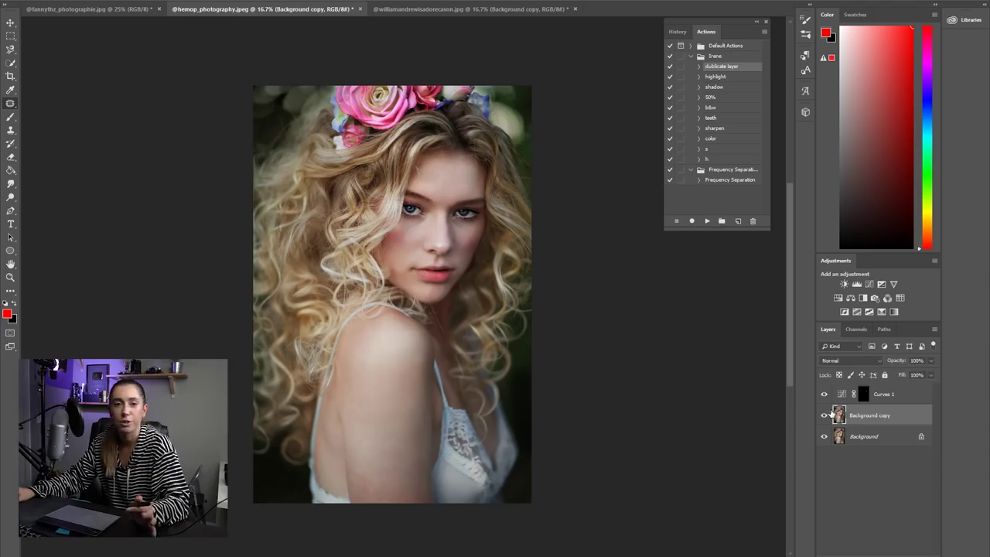
click(825, 416)
click(825, 416)
click(825, 416)
click(825, 416)
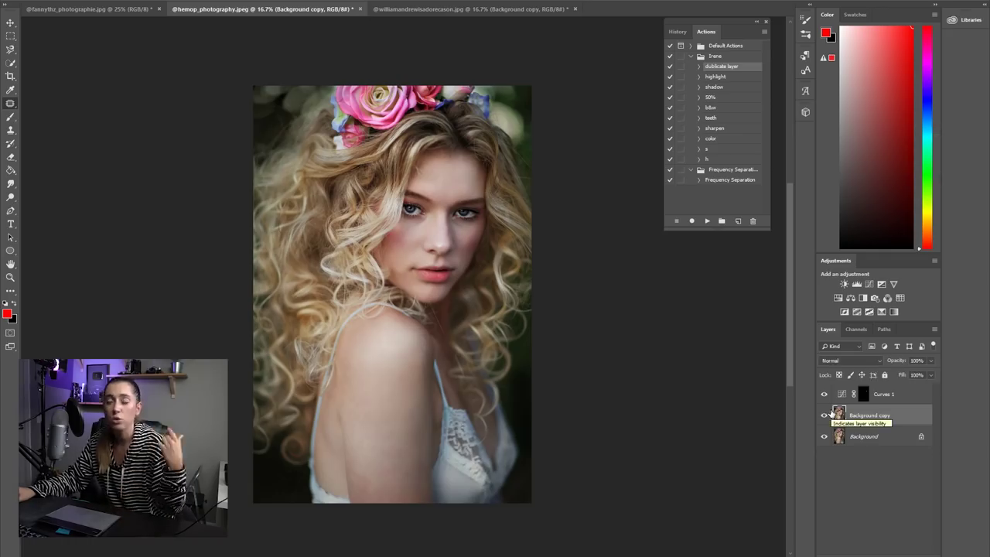
click(826, 415)
click(826, 416)
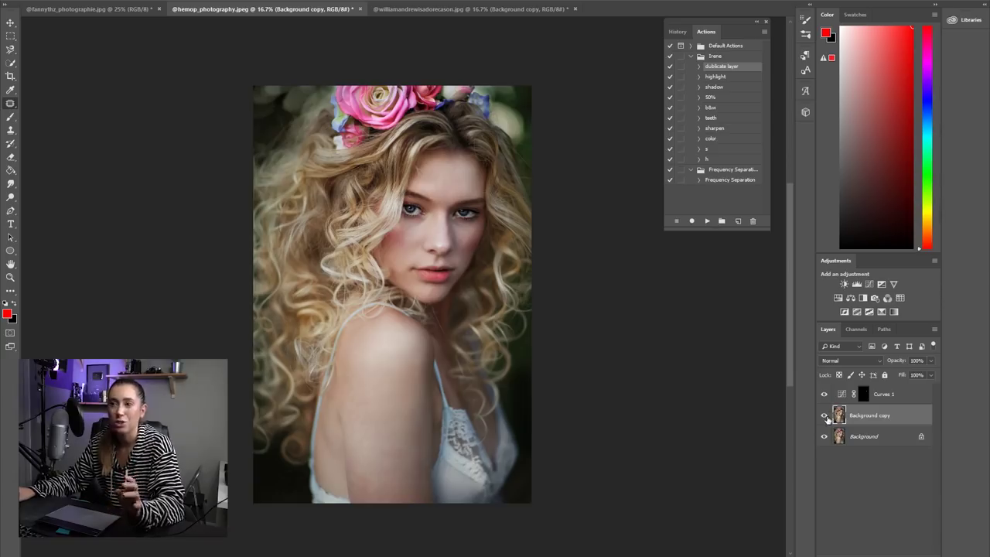
click(825, 415)
click(826, 416)
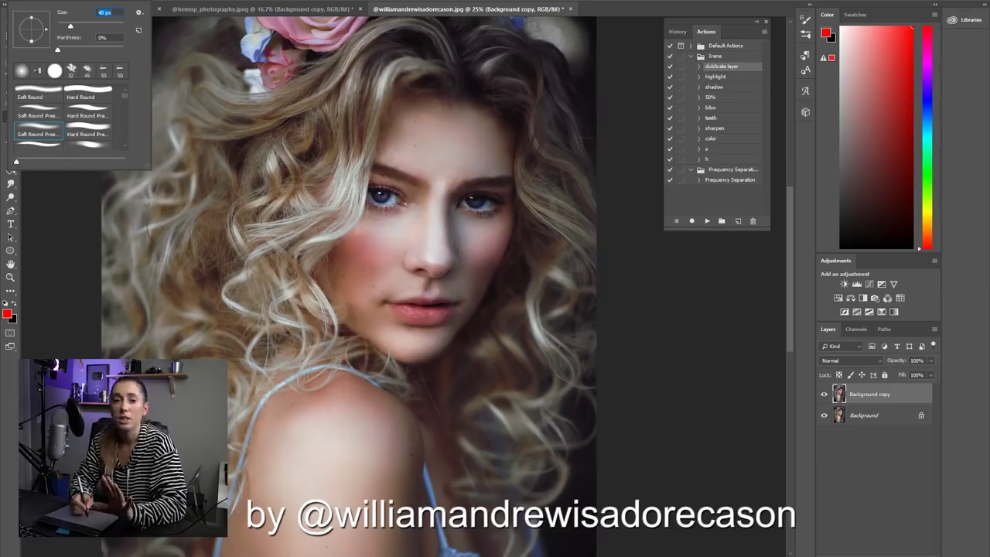
Step: Circle the top of the nose bridge in red with the 40 px soft brush and duplicate the background for fresh markings
click(631, 11)
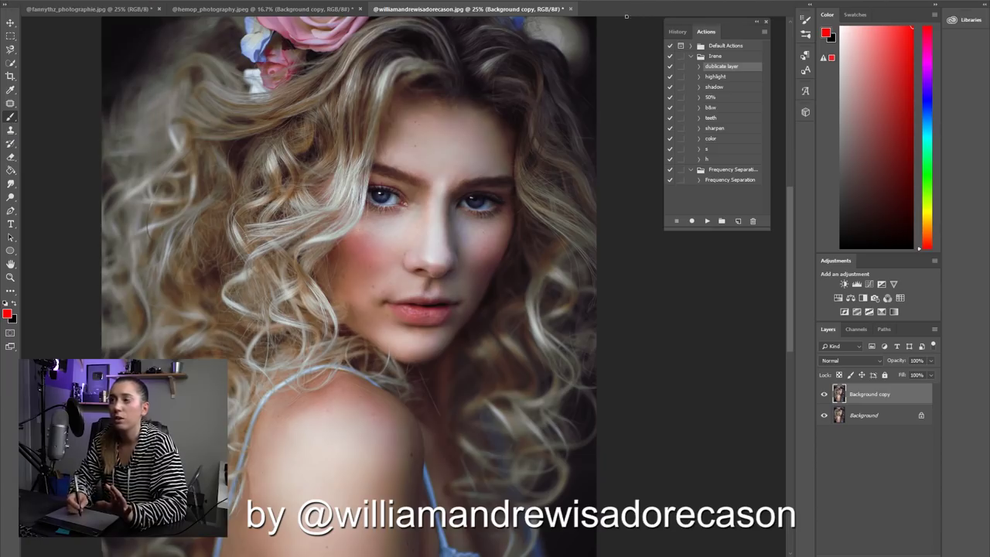
mouse_move(441, 164)
mouse_down()
mouse_move(424, 190)
mouse_move(458, 176)
mouse_move(431, 212)
mouse_up()
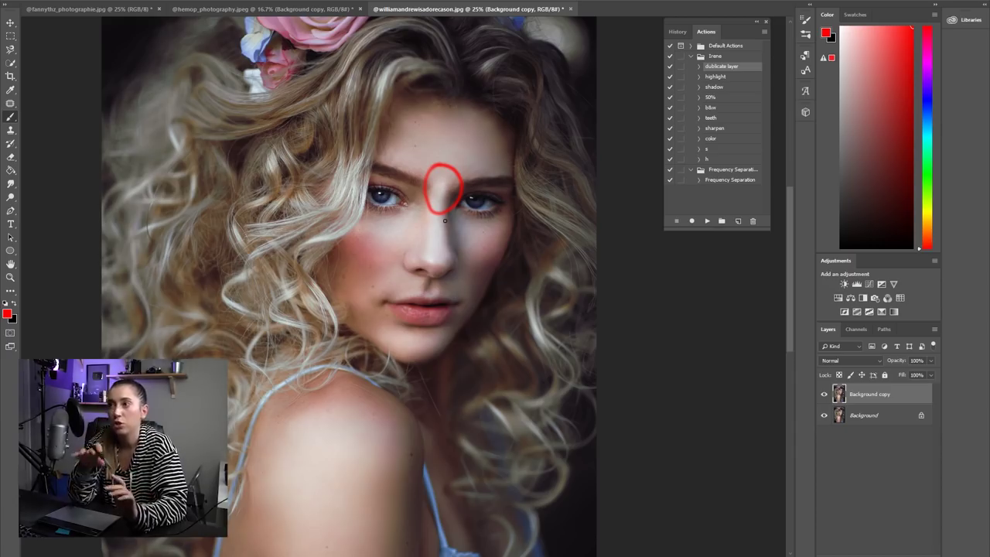
key(F2)
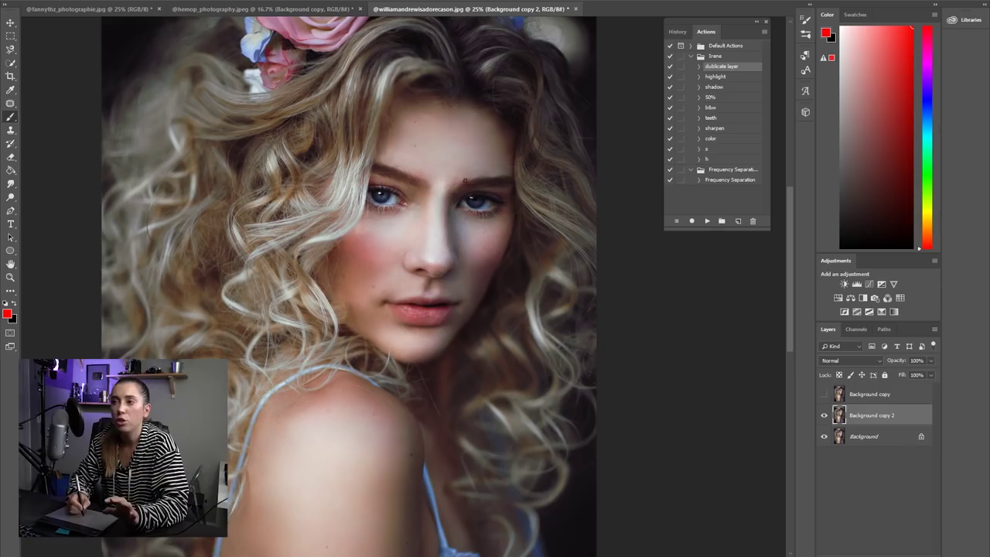
Step: Mark the upper nose and nose tip in red, and cross out the area between the eyebrows
drag(437, 210, 439, 203)
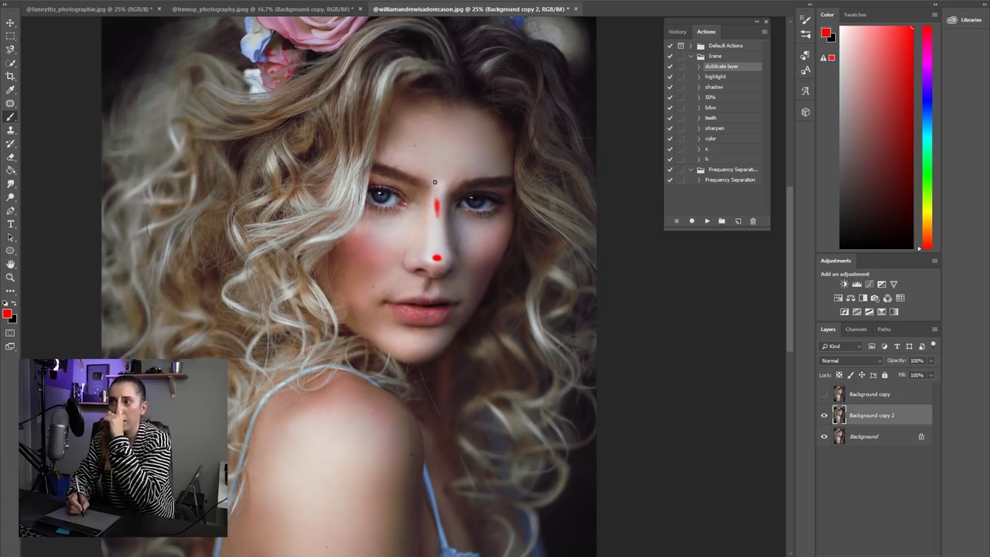
drag(427, 190, 456, 171)
drag(430, 175, 453, 188)
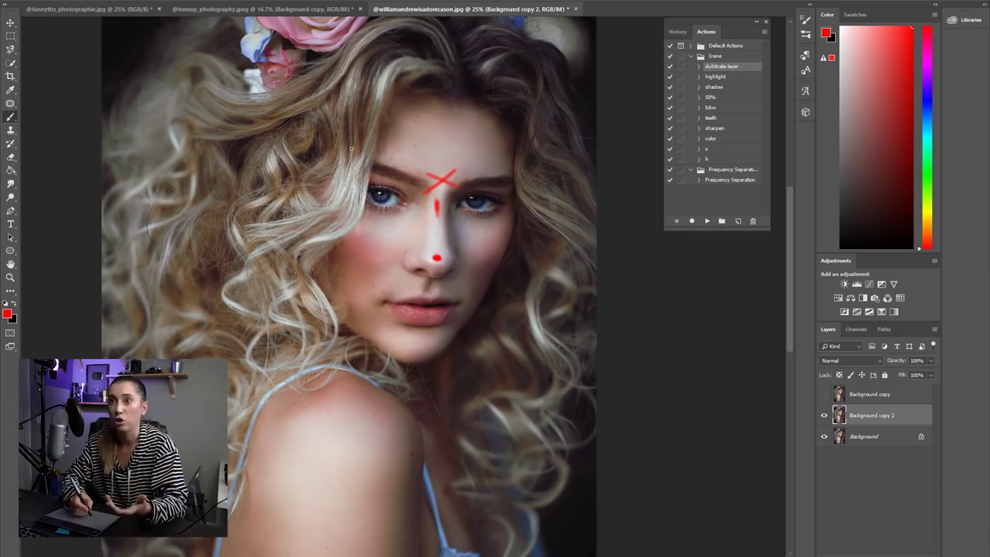
Step: Circle the areas beside both corners of the mouth in red and cross out both outer cheeks
mouse_move(382, 273)
mouse_down()
mouse_move(362, 308)
mouse_move(411, 281)
mouse_move(385, 269)
mouse_up()
mouse_move(456, 288)
mouse_down()
mouse_move(472, 317)
mouse_move(479, 286)
mouse_up()
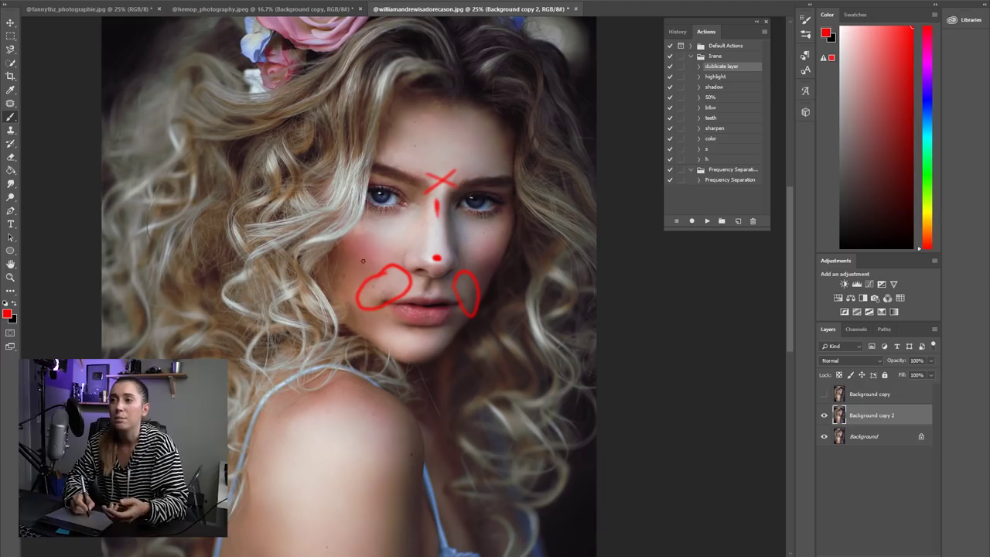
drag(370, 269, 373, 271)
drag(361, 248, 348, 282)
drag(496, 265, 484, 279)
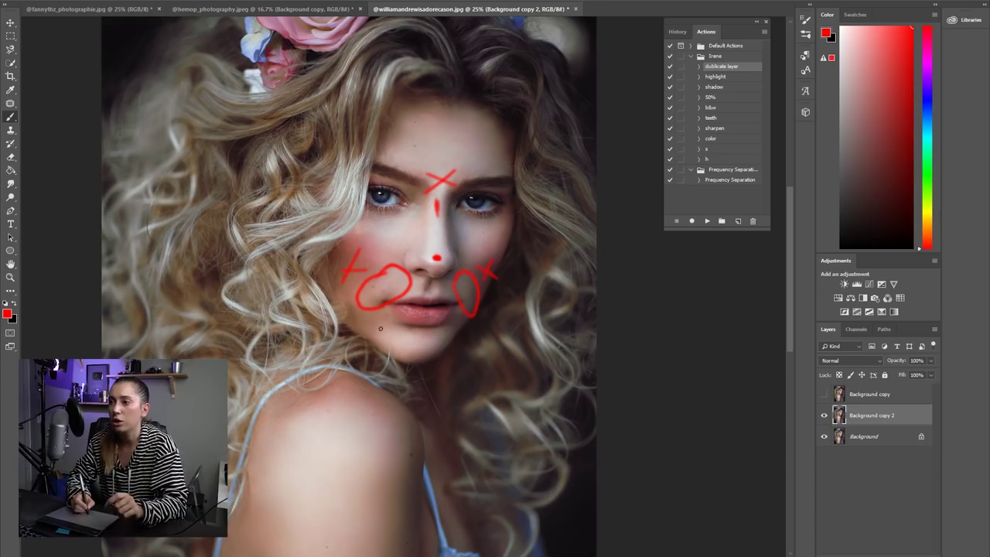
Step: Undo the curved red mark drawn along the jaw and circle the centre of the chin instead
mouse_move(417, 333)
mouse_down()
mouse_move(379, 322)
mouse_move(374, 348)
mouse_move(404, 357)
mouse_up()
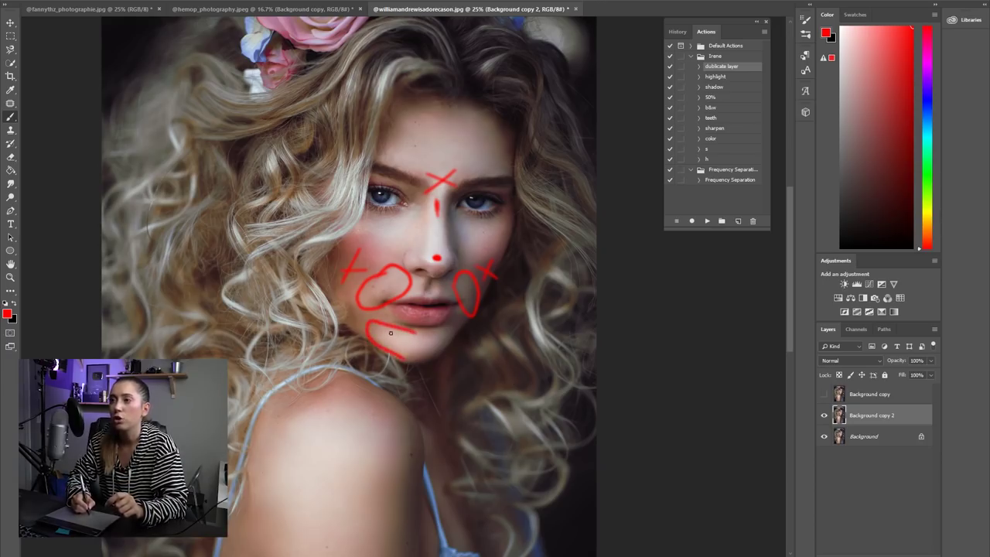
click(46, 2)
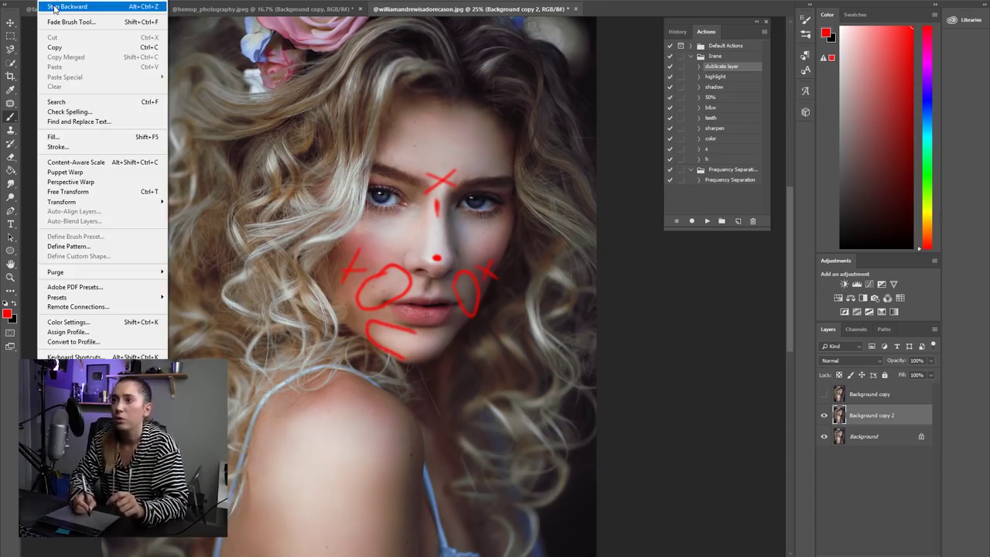
click(62, 9)
mouse_move(412, 335)
mouse_down()
mouse_move(399, 339)
mouse_move(428, 347)
mouse_move(415, 332)
mouse_up()
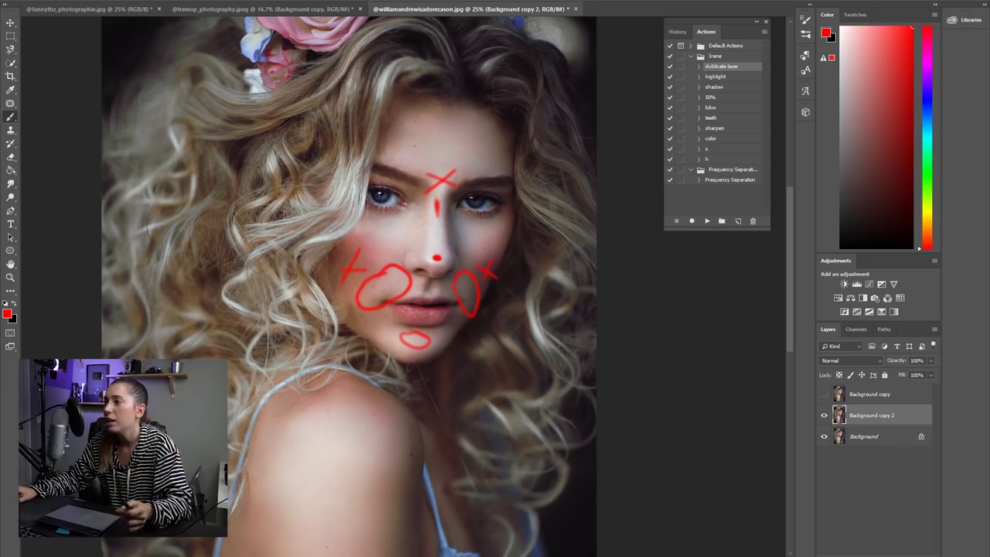
Step: Delete the Background copy and Background copy 2 layers
click(871, 394)
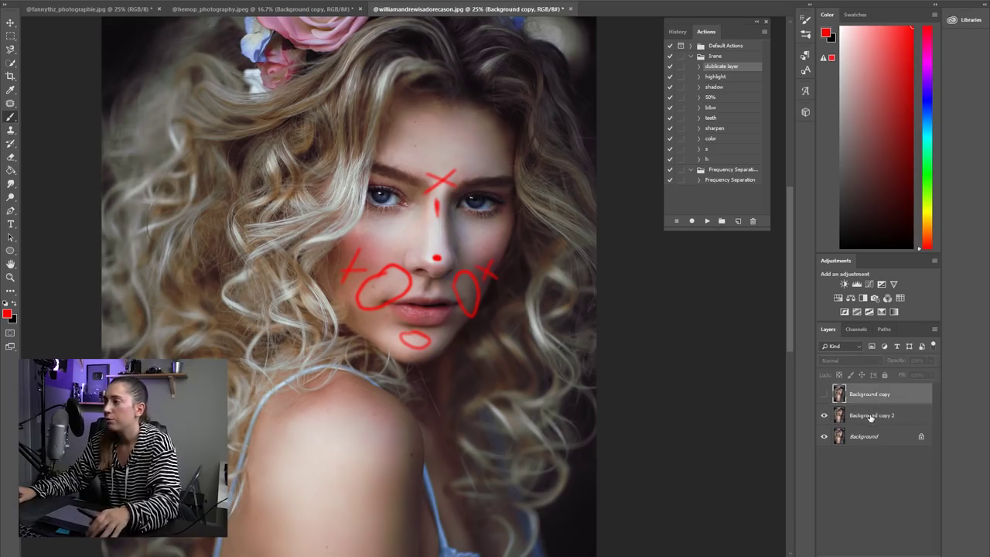
shift+click(871, 417)
drag(883, 409, 921, 552)
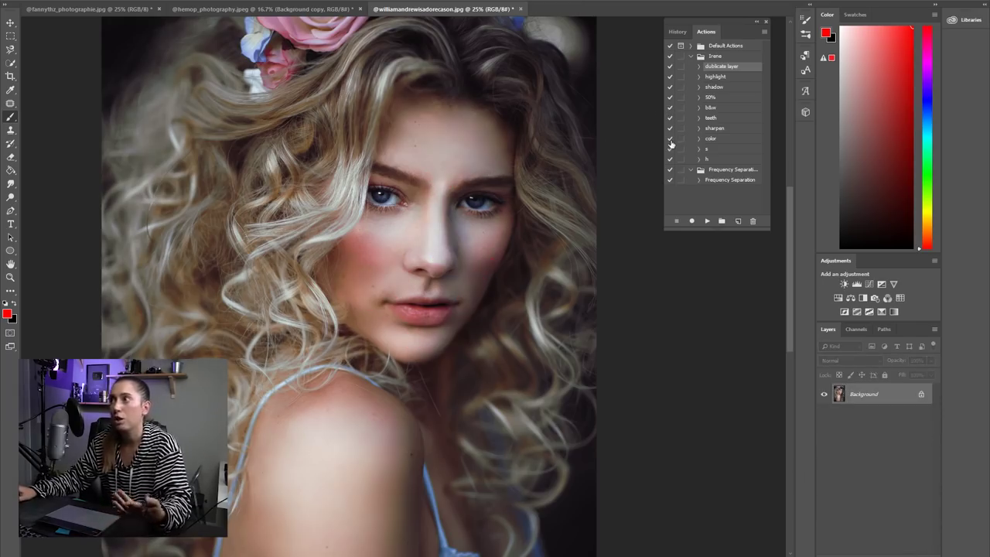
Step: Run the highlight and shadow actions to add two Curves layers with black masks, and activate the Brush tool
click(718, 77)
click(705, 221)
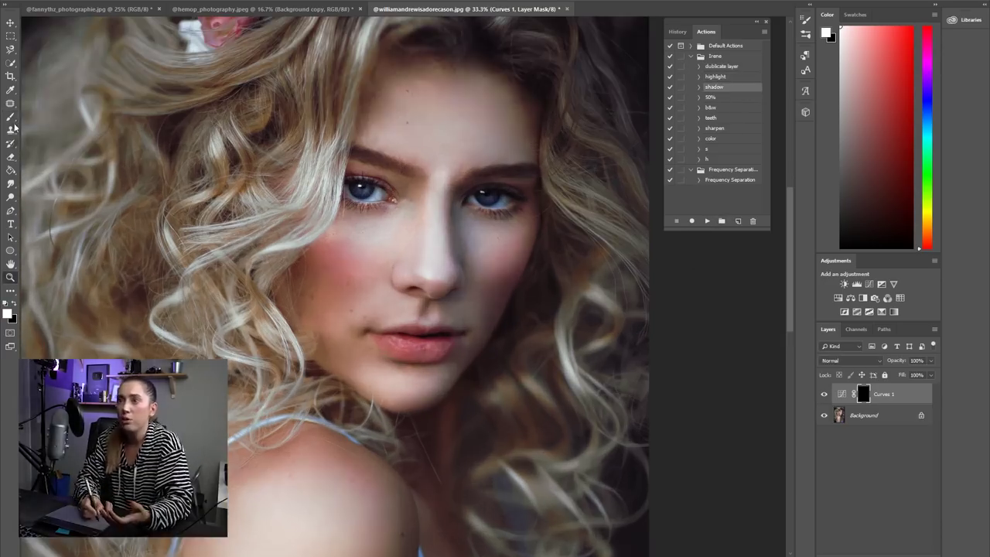
click(10, 116)
click(705, 221)
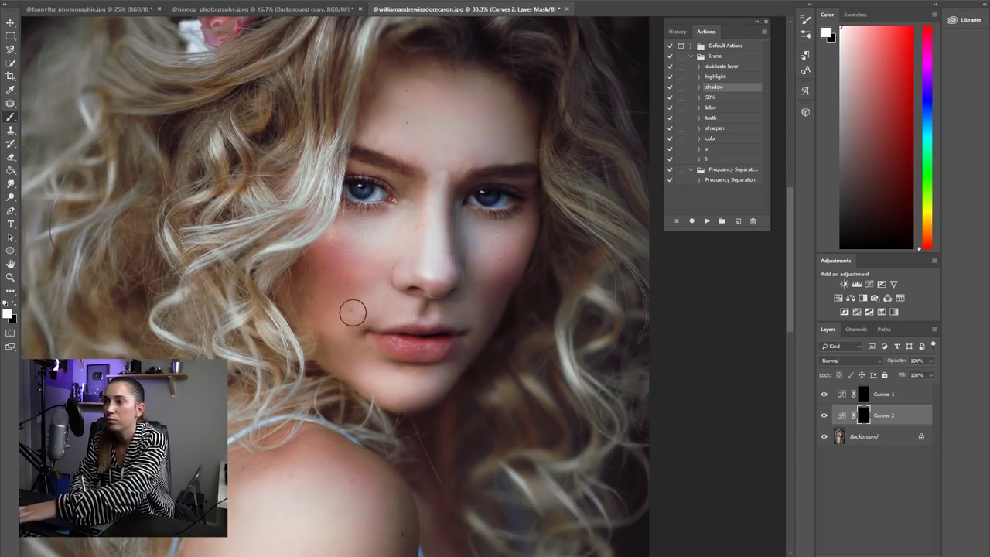
Step: Run the highlight action on the Background layer to add a third Curves layer with a black mask beneath the existing ones
click(873, 400)
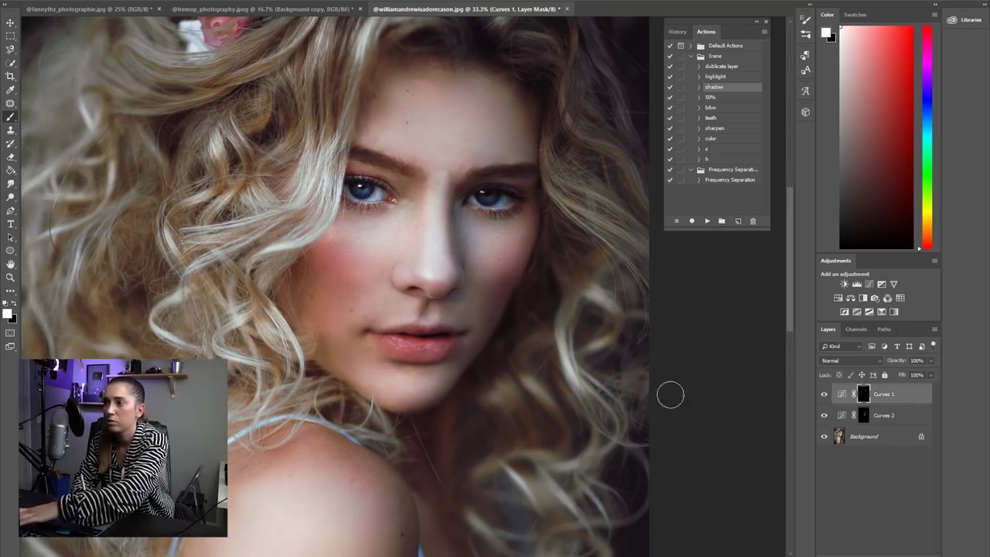
key(alt+[)
key(alt+[)
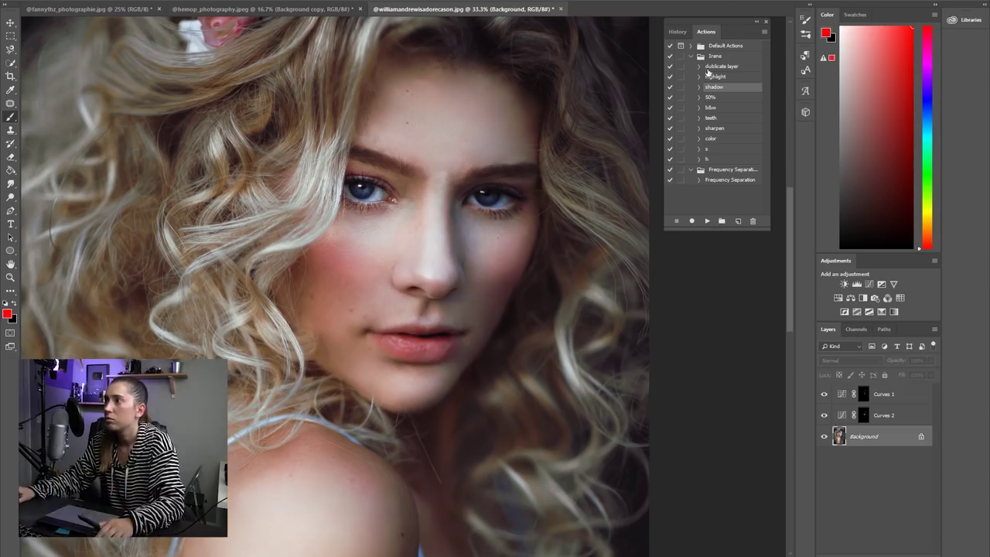
click(715, 77)
click(707, 221)
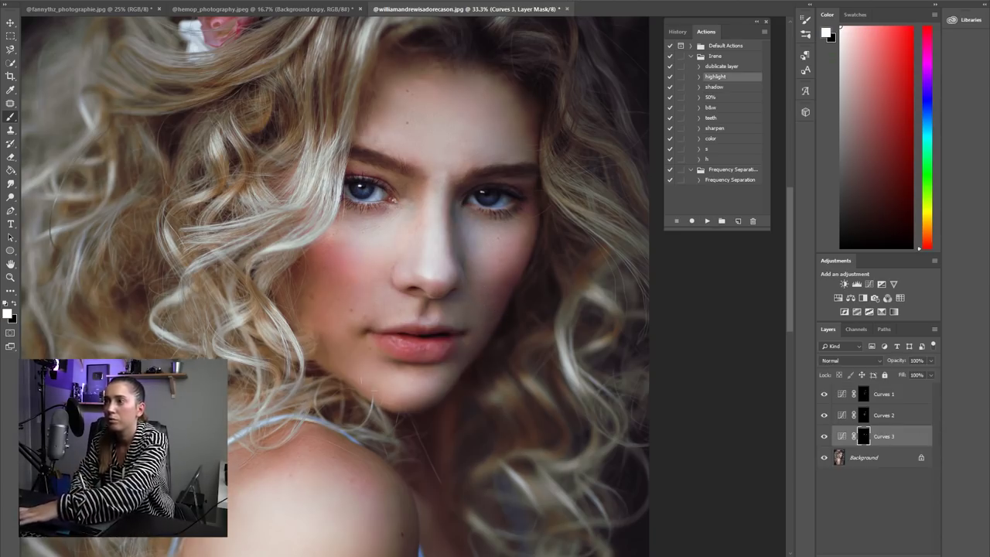
Step: Collect the Curves 1, Curves 2 and Curves 3 layers in Group 1 above the Background
key(F2)
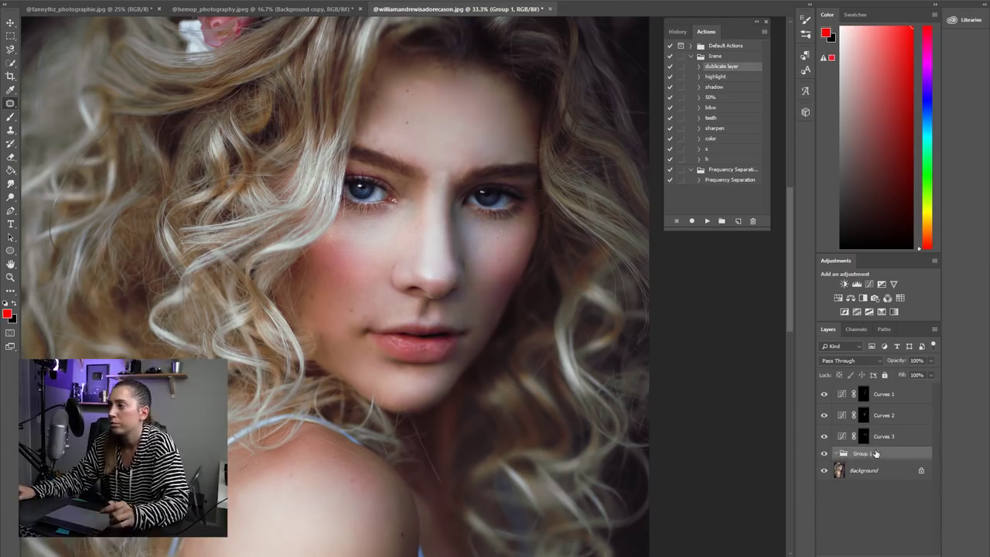
click(884, 394)
shift+click(883, 436)
drag(884, 437, 860, 453)
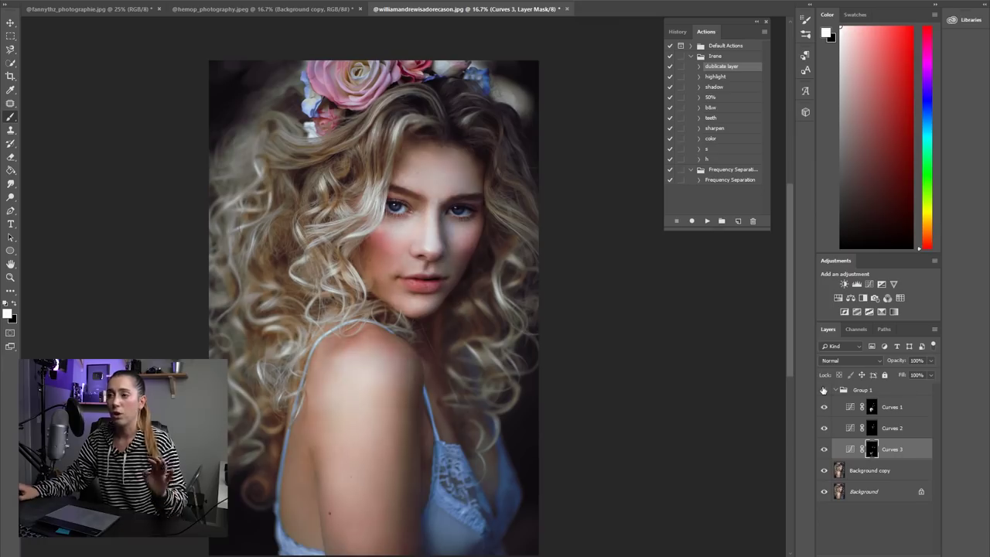
Step: Toggle the visibility of Group 1 repeatedly to compare the portrait before and after dodging and burning
click(823, 389)
click(823, 389)
click(824, 389)
click(823, 389)
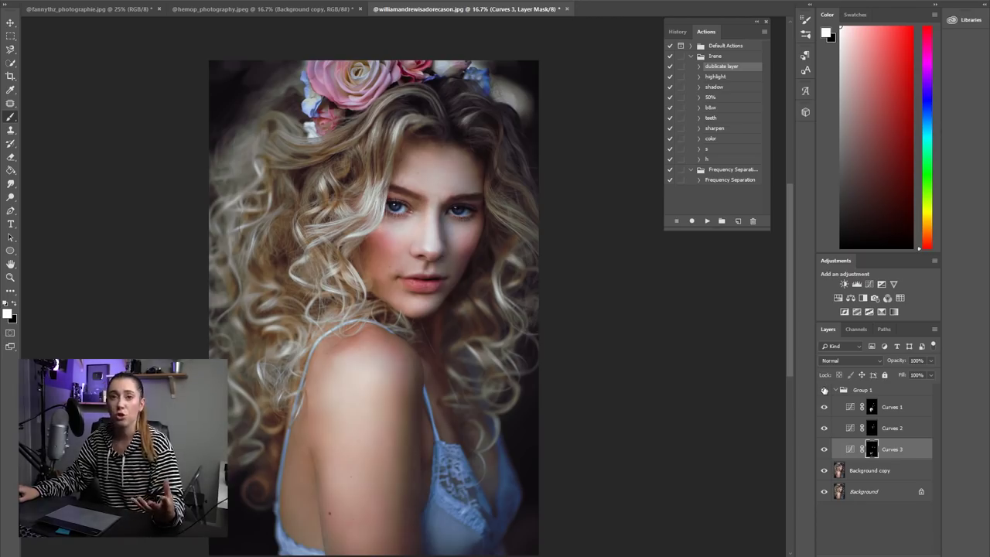
click(823, 389)
click(824, 389)
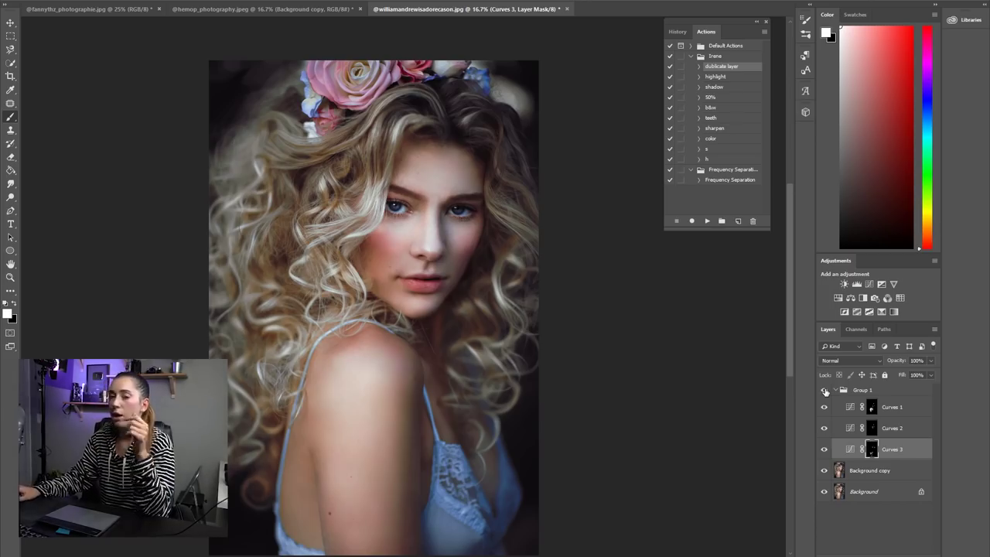
click(825, 391)
click(824, 391)
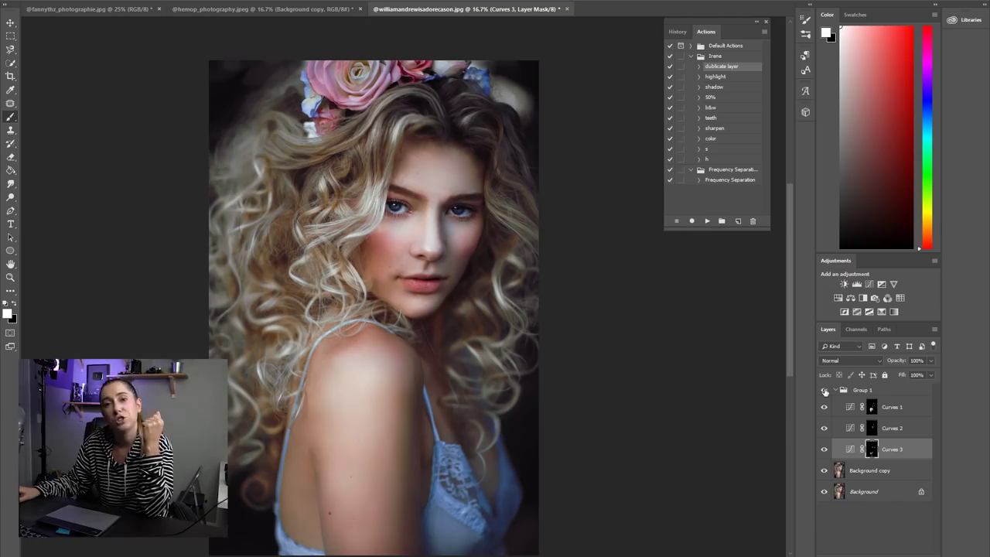
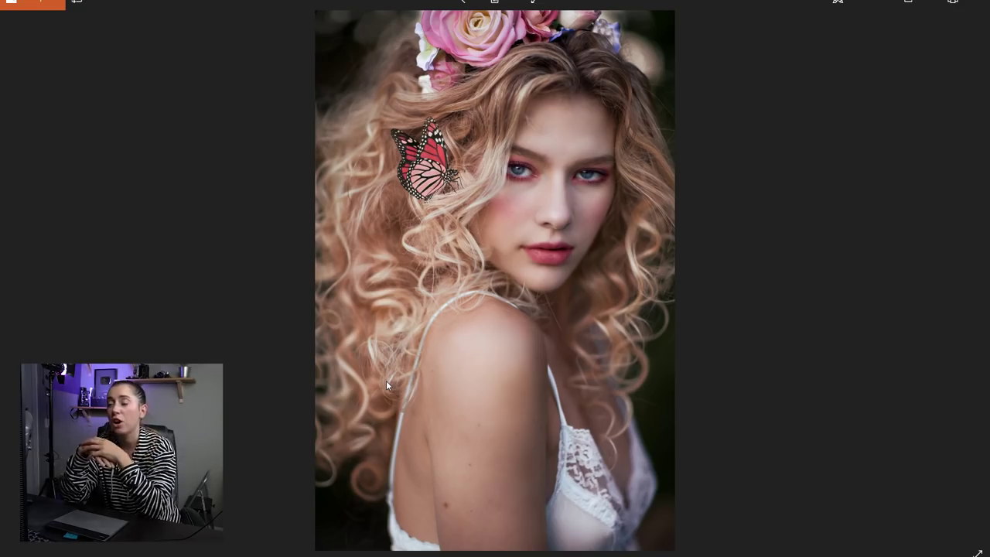
Step: Switch to the photo viewer and examine the butterfly portrait's face, hair and butterfly up close, ending on the full image
click(462, 3)
click(427, 23)
drag(428, 23, 547, 413)
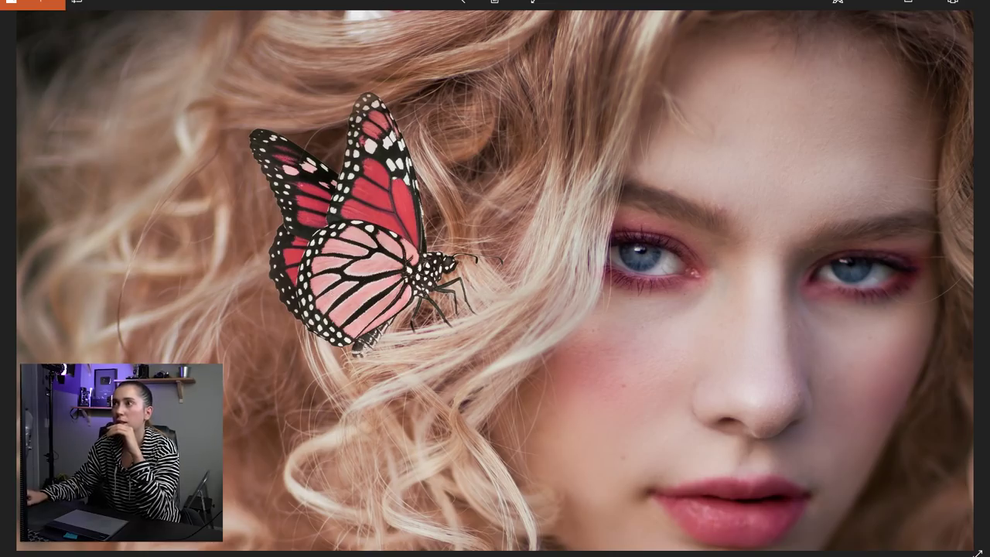
click(456, 3)
drag(426, 24, 418, 26)
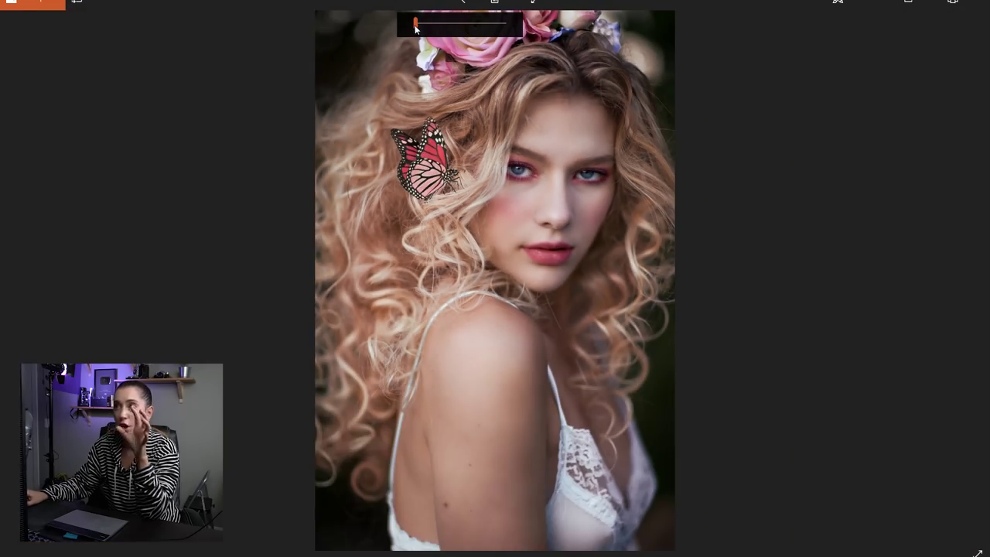
drag(418, 28, 422, 26)
drag(516, 90, 514, 205)
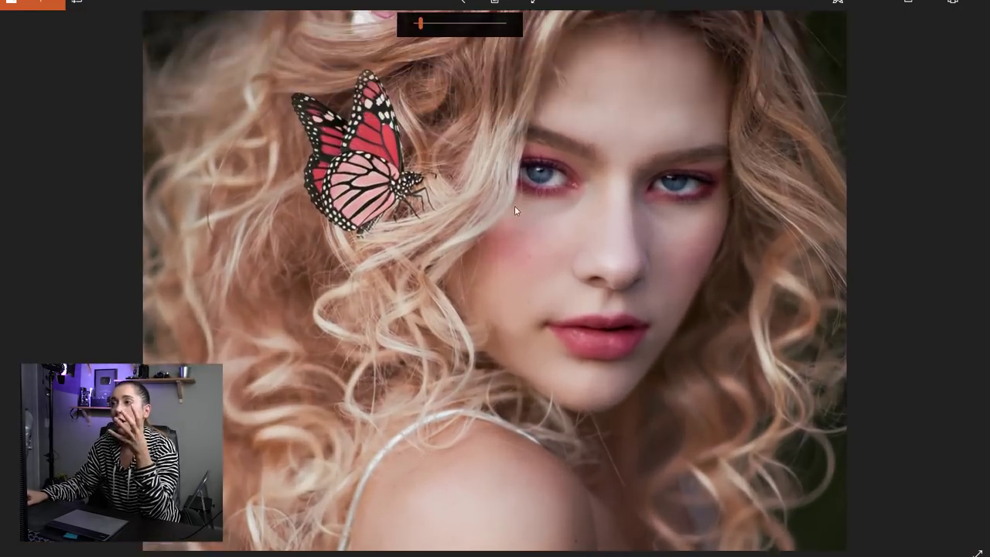
scroll(508, 215, up, 2)
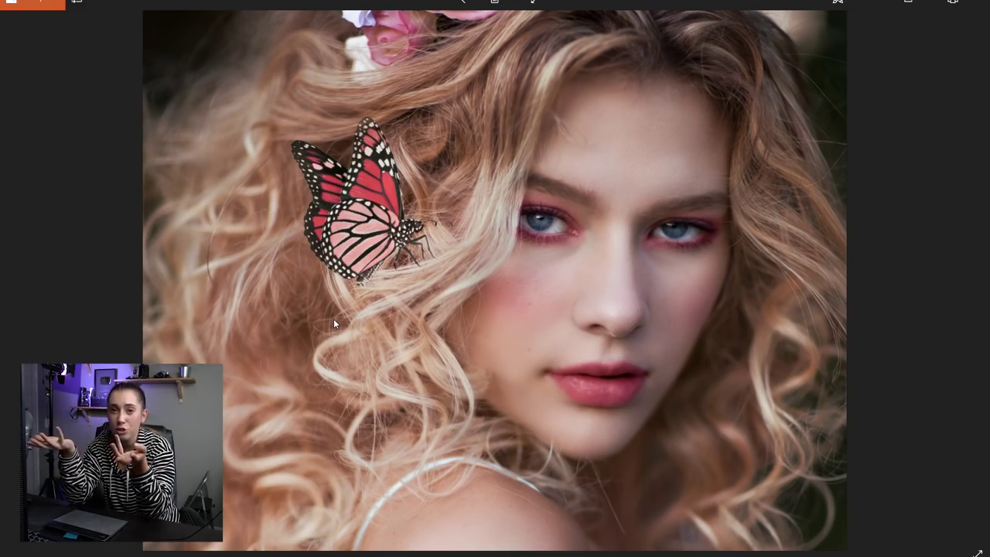
click(461, 5)
drag(423, 26, 414, 26)
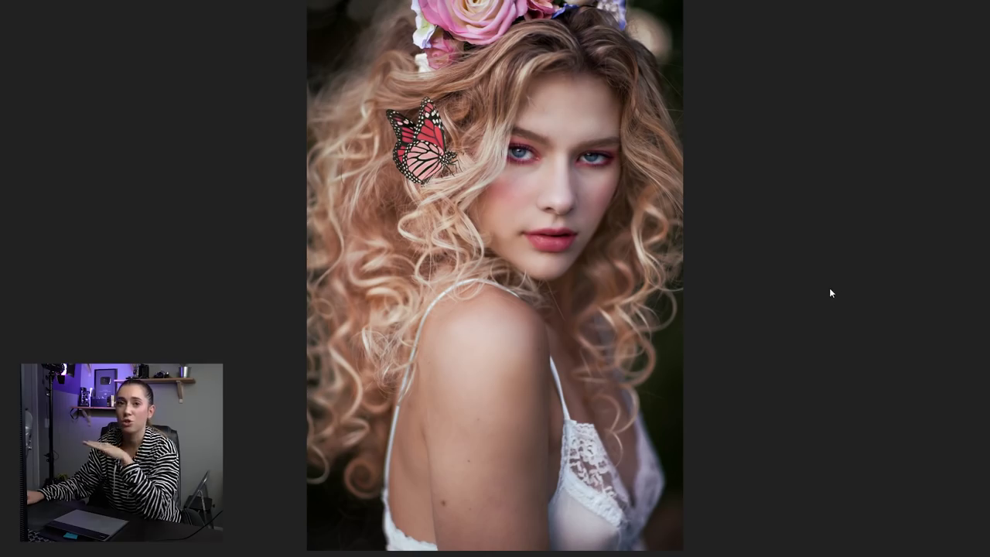
Step: Page between the butterfly portrait and the dove portraits, continuing through the submitted edits
click(964, 277)
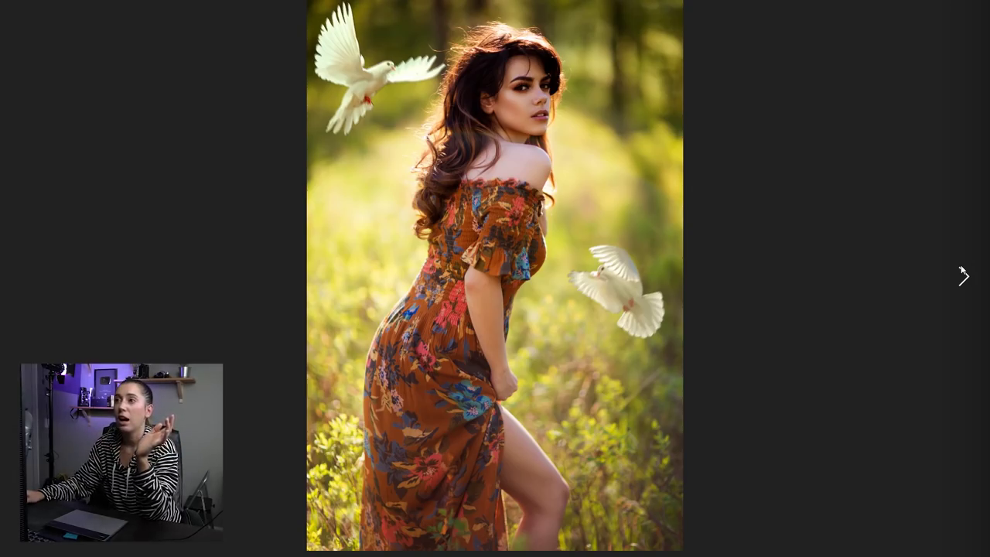
click(24, 279)
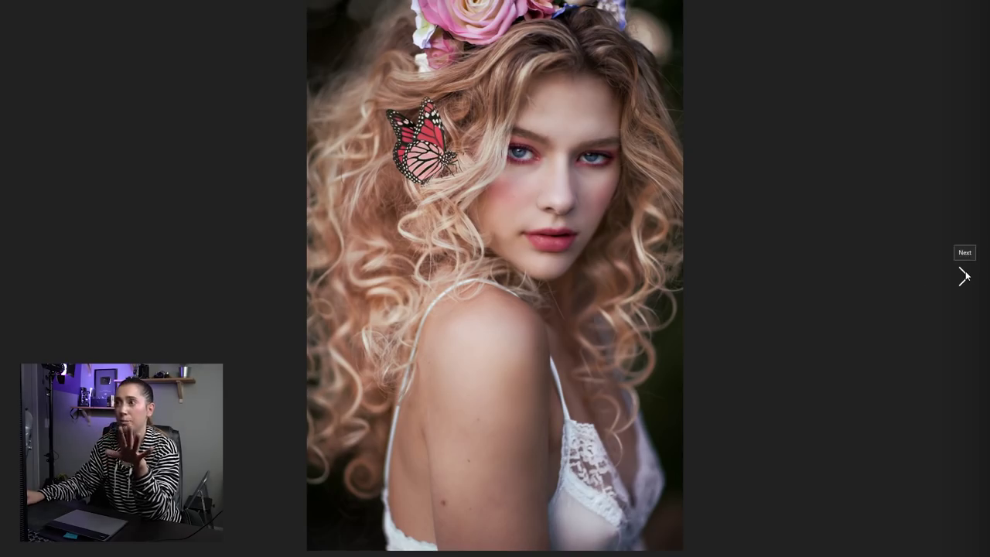
click(964, 275)
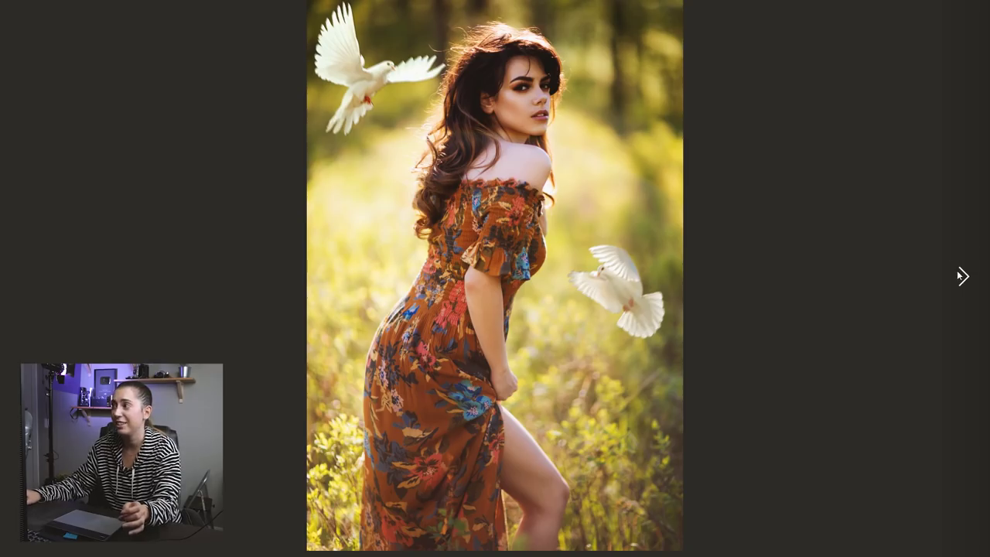
click(960, 275)
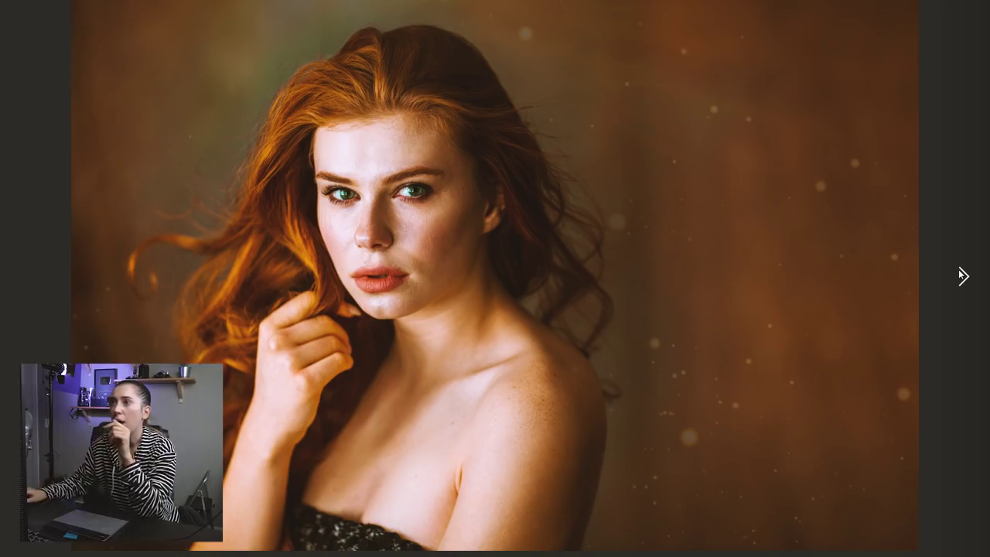
Step: Examine the red-haired portrait's skin and speckled brown background up close, ending on the full image
click(302, 35)
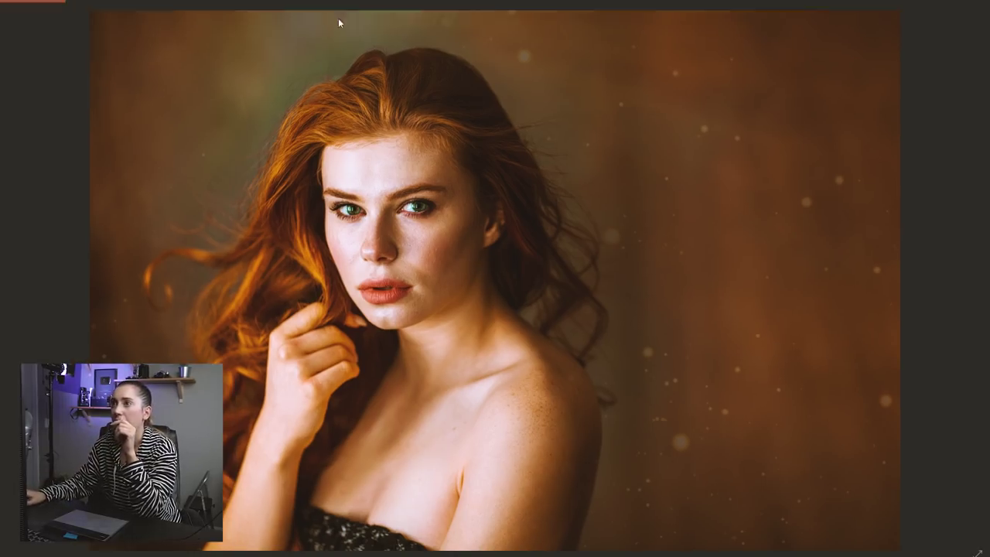
click(456, 6)
drag(414, 24, 423, 25)
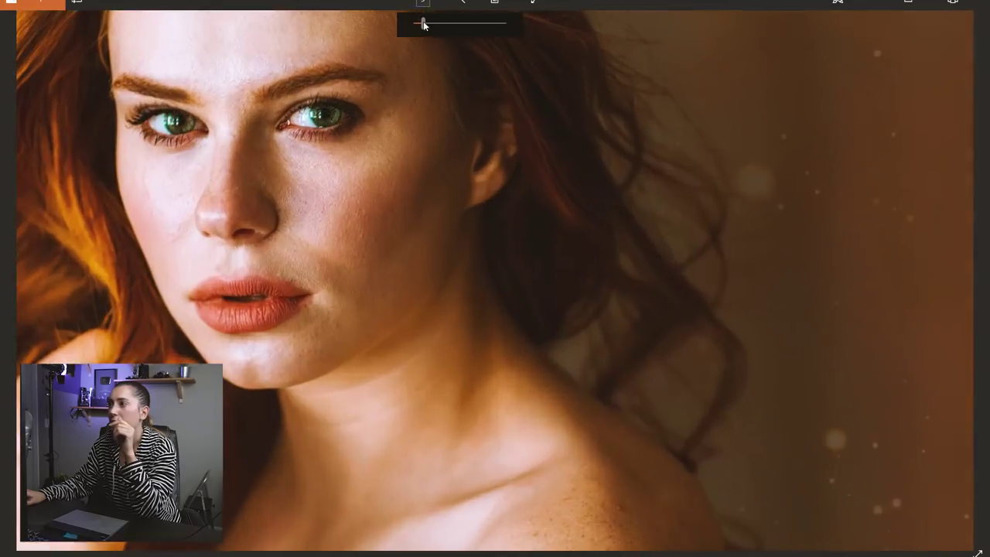
drag(751, 129, 441, 247)
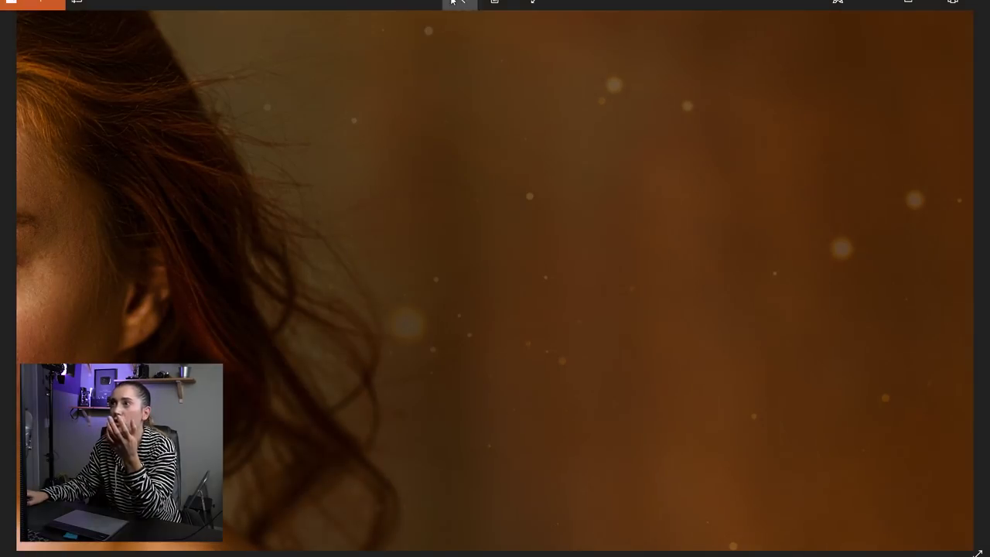
click(453, 1)
drag(424, 23, 415, 24)
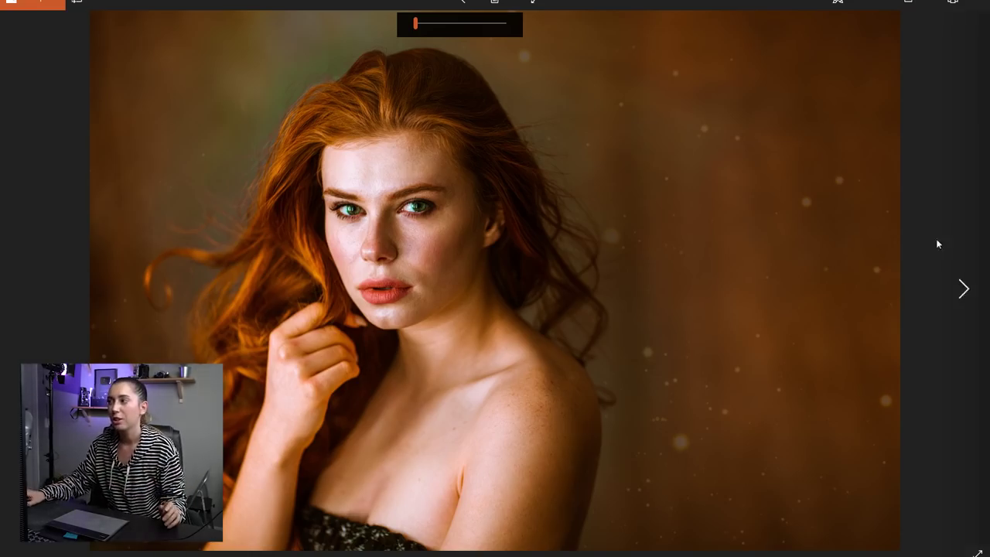
Step: Compare the brown-toned red-haired portrait with the colourful light-flare edit of the same photo
click(963, 289)
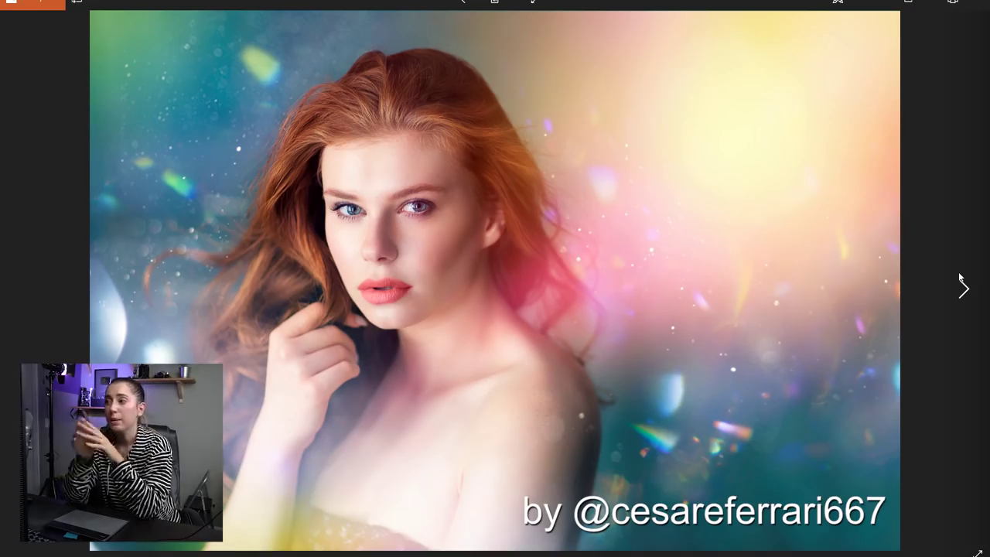
click(28, 292)
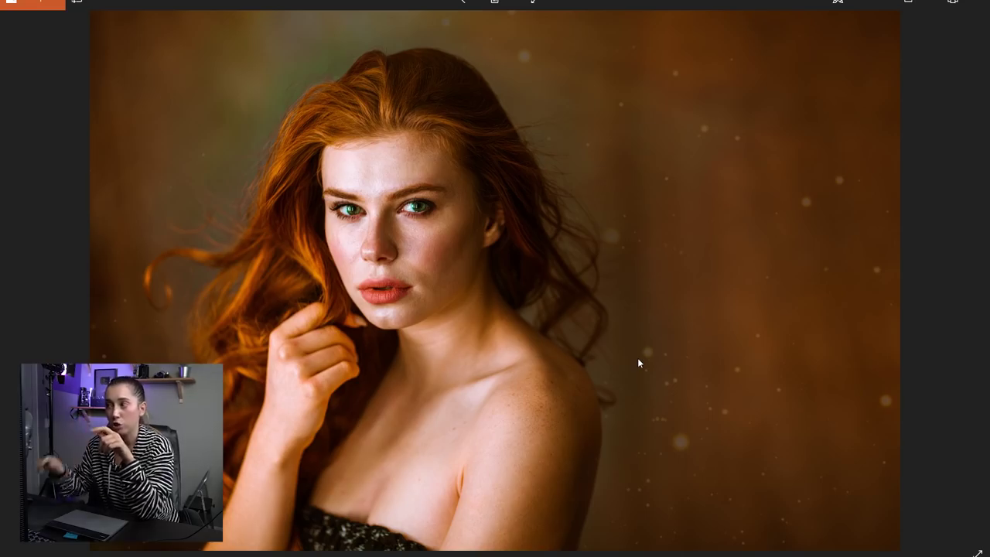
click(960, 303)
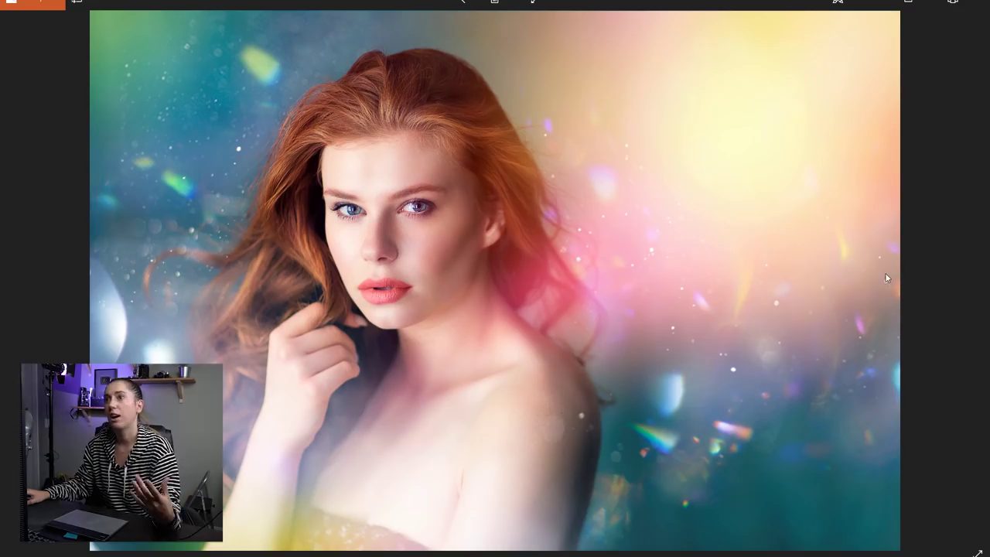
Step: Open the next portrait, with the blue dress and bokeh background, and examine its arm, hair and face up close
mouse_move(966, 291)
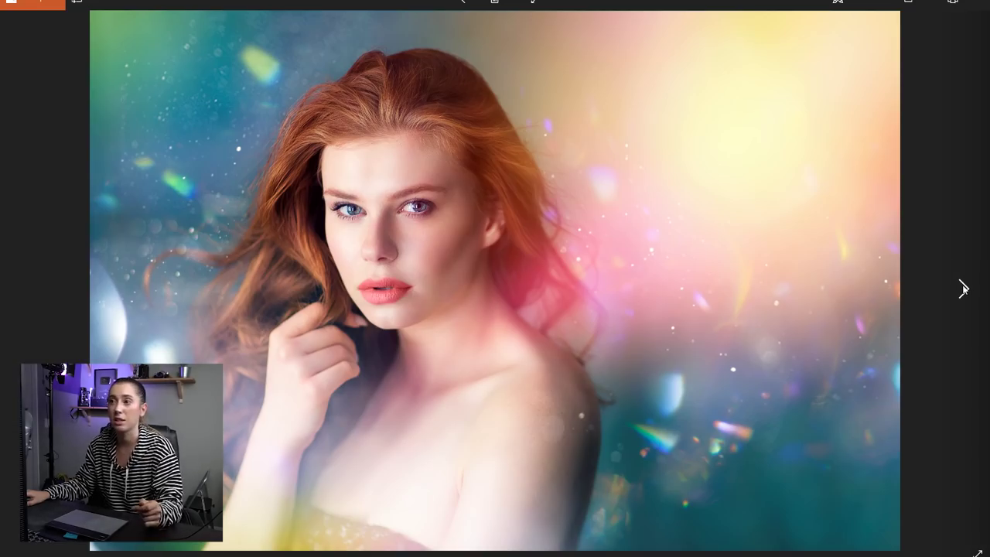
click(964, 289)
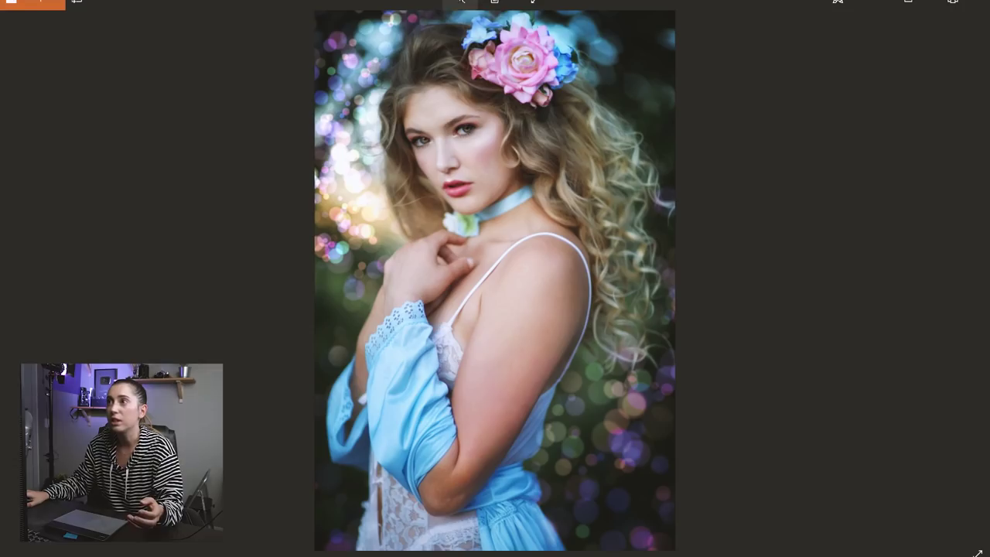
click(422, 3)
drag(413, 22, 423, 24)
drag(593, 349, 497, 177)
scroll(534, 420, up, 2)
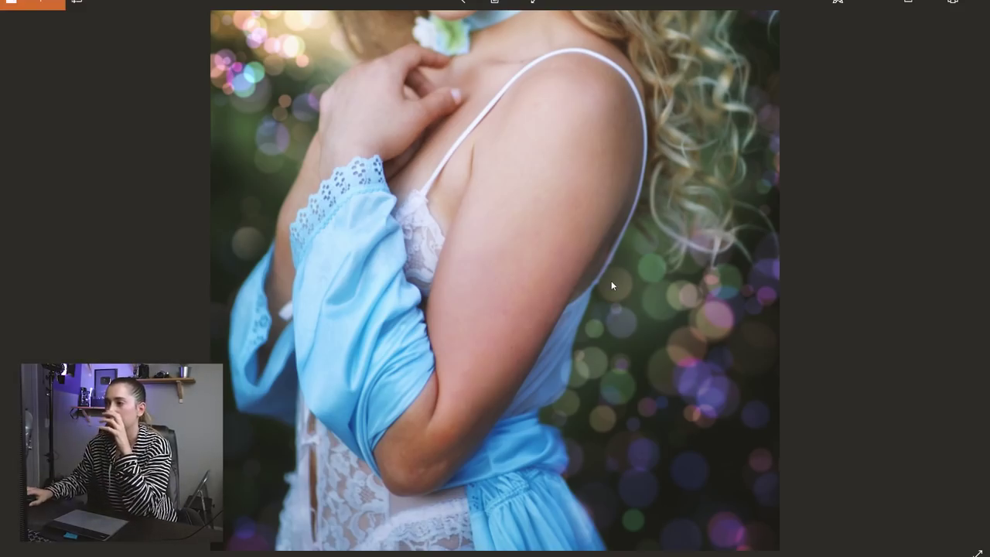
drag(556, 200, 549, 511)
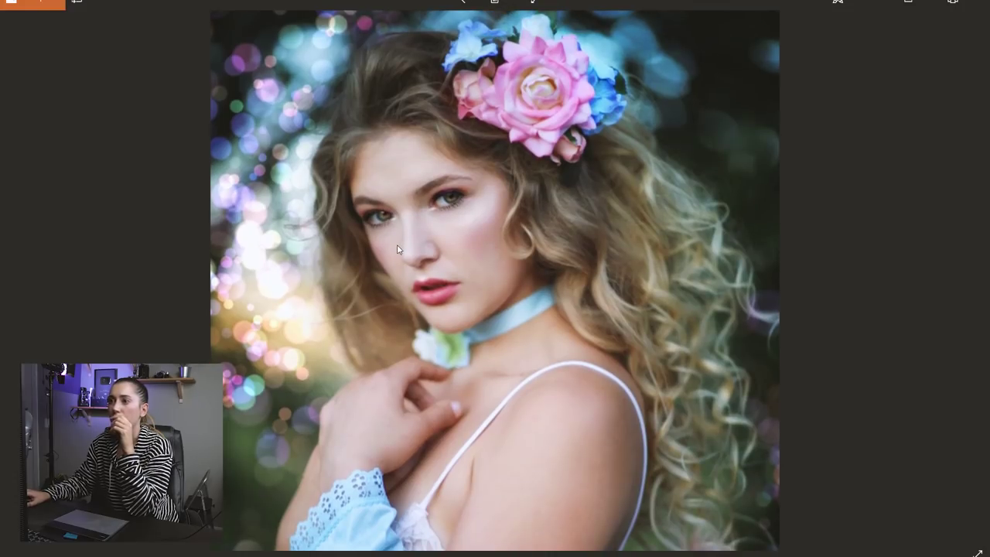
click(461, 4)
drag(420, 24, 435, 25)
drag(431, 70, 444, 205)
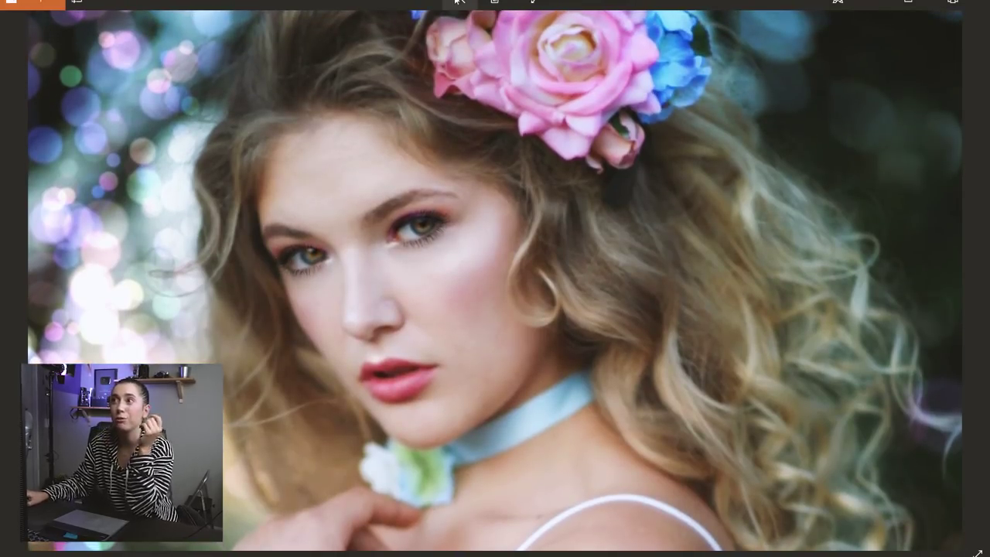
click(458, 2)
drag(436, 24, 416, 25)
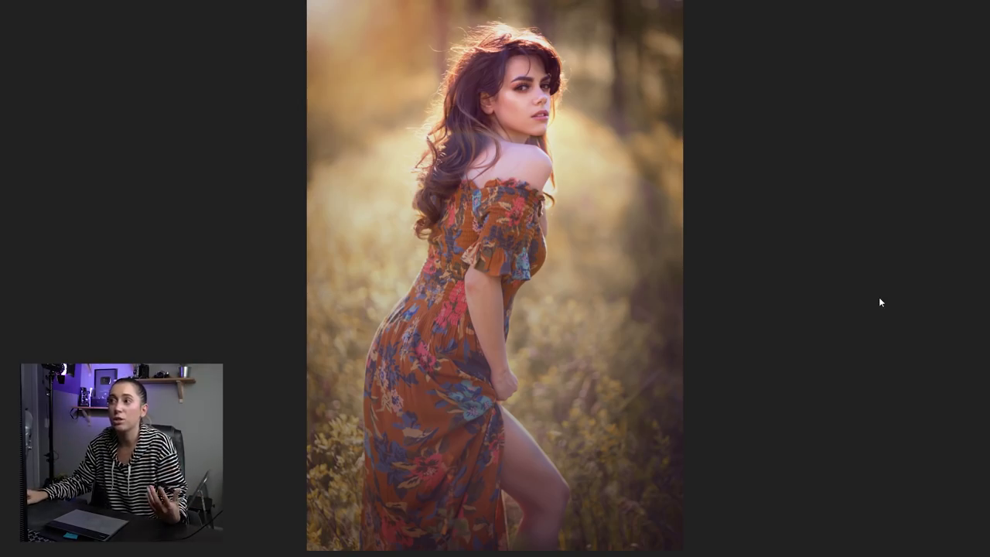
Step: Move on to the blue-dress portrait with the dark, bokeh-free background and enlarge it around the face and shoulder
key(f)
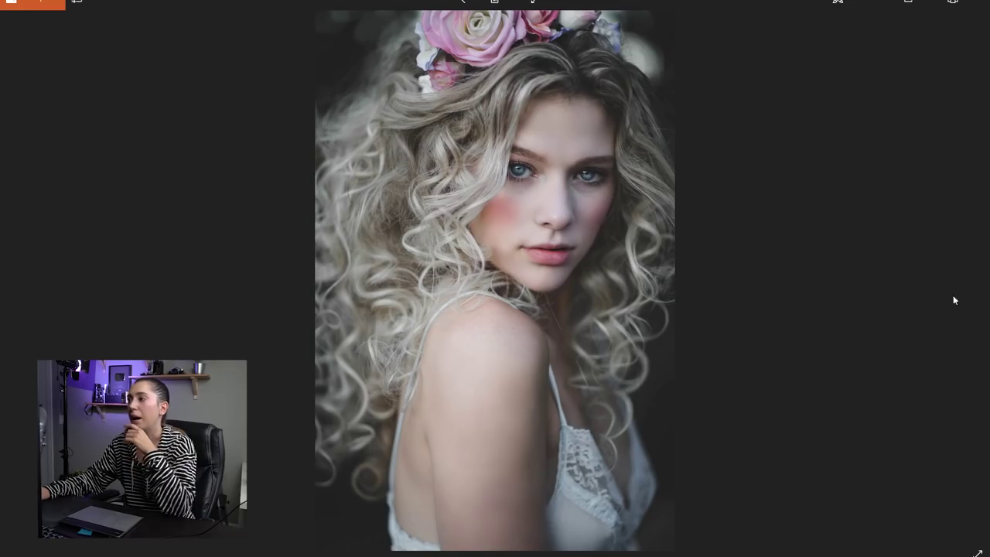
click(965, 288)
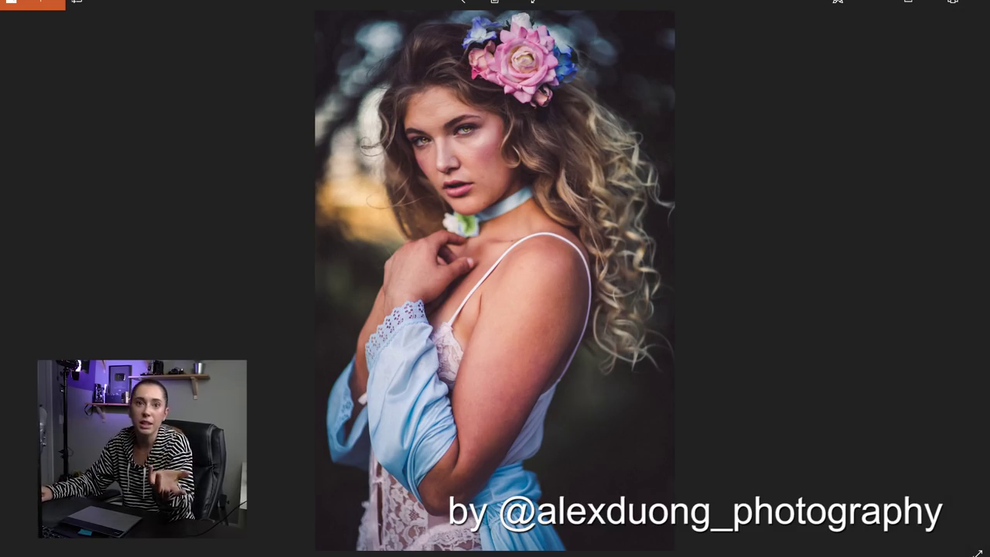
click(460, 3)
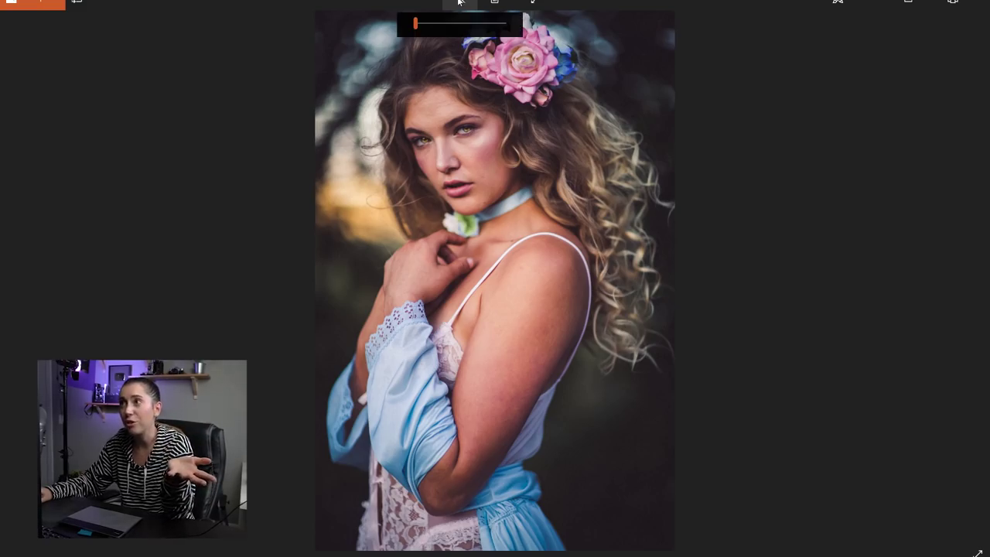
drag(418, 26, 422, 25)
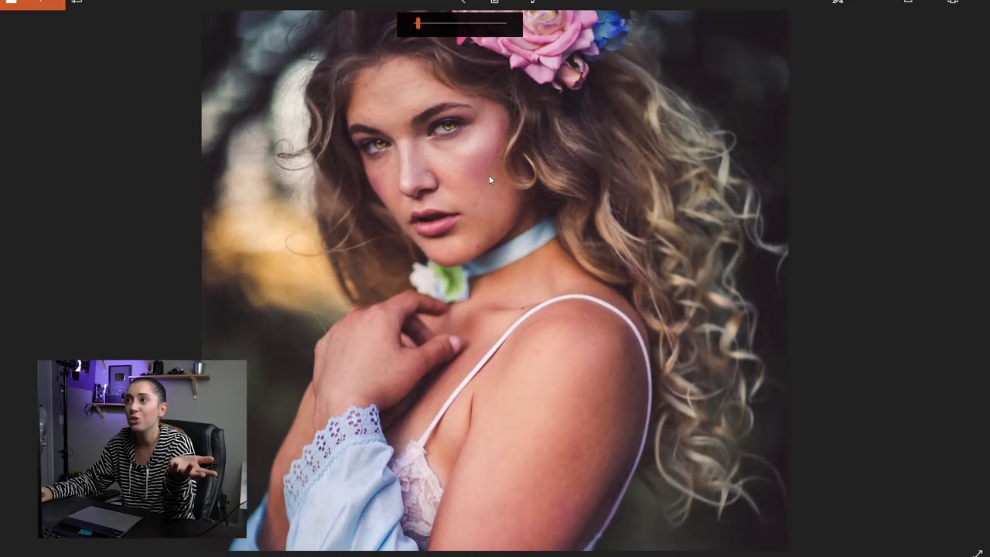
Step: Return to the full blue-dress portrait and compare it with the grey-toned and teal-toned edits of the curly-haired portraits
click(461, 3)
drag(422, 26, 416, 26)
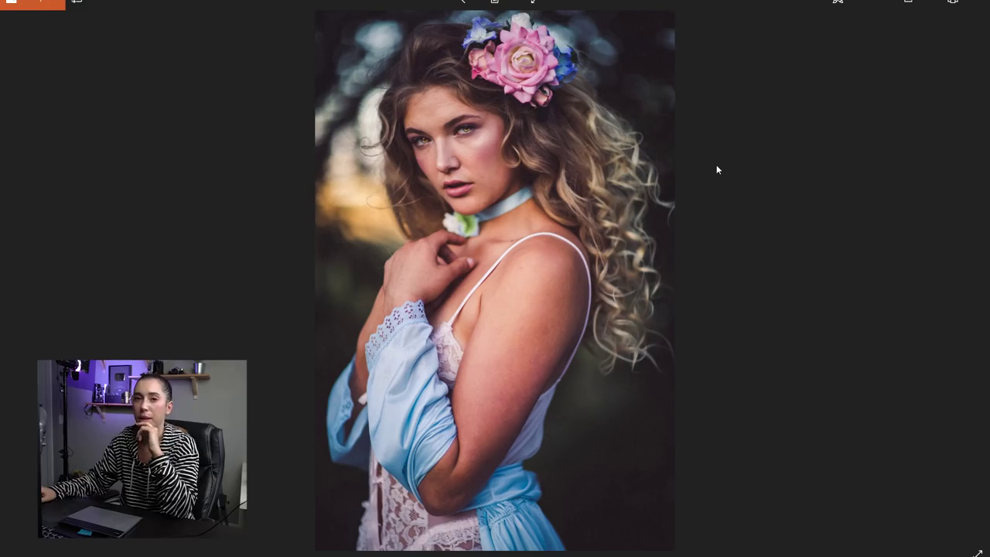
click(963, 289)
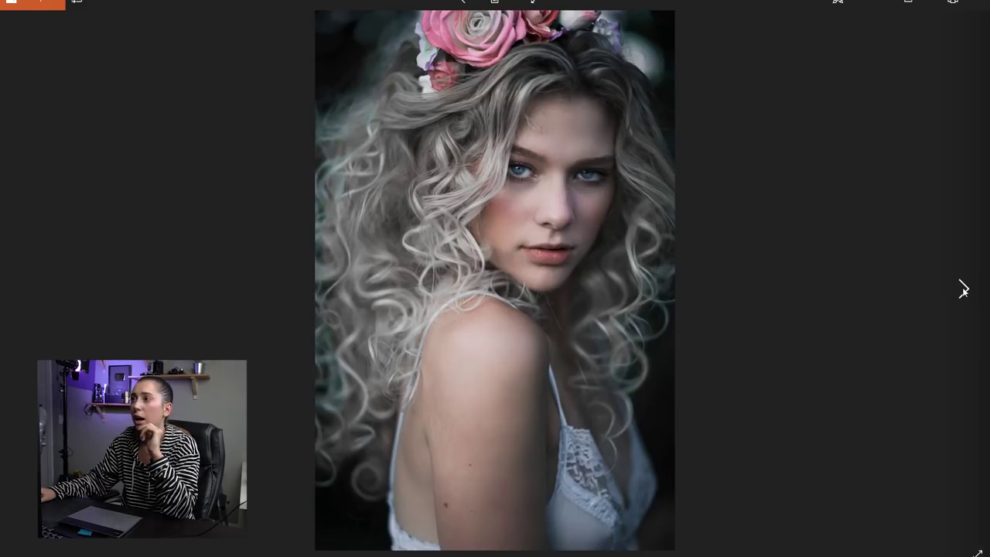
click(963, 289)
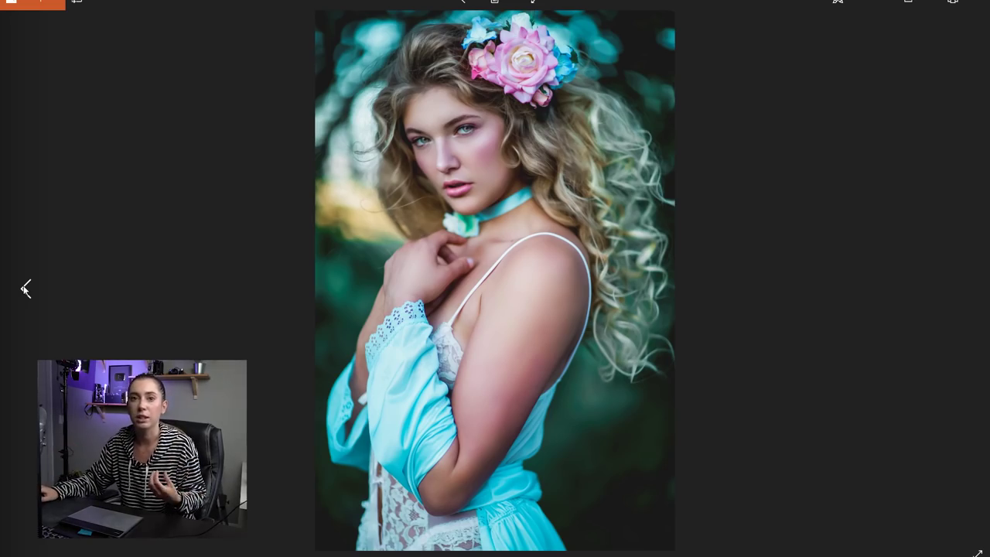
click(25, 289)
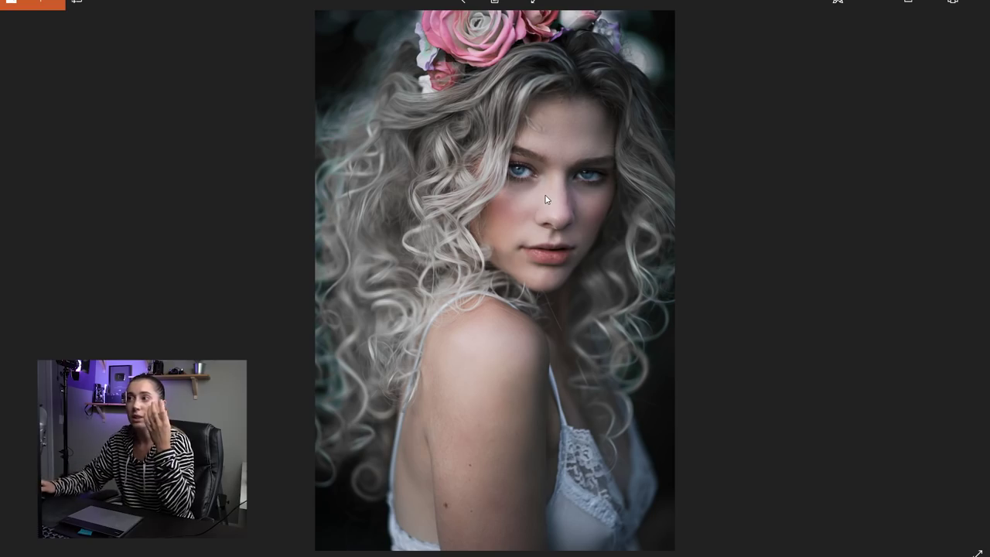
click(26, 290)
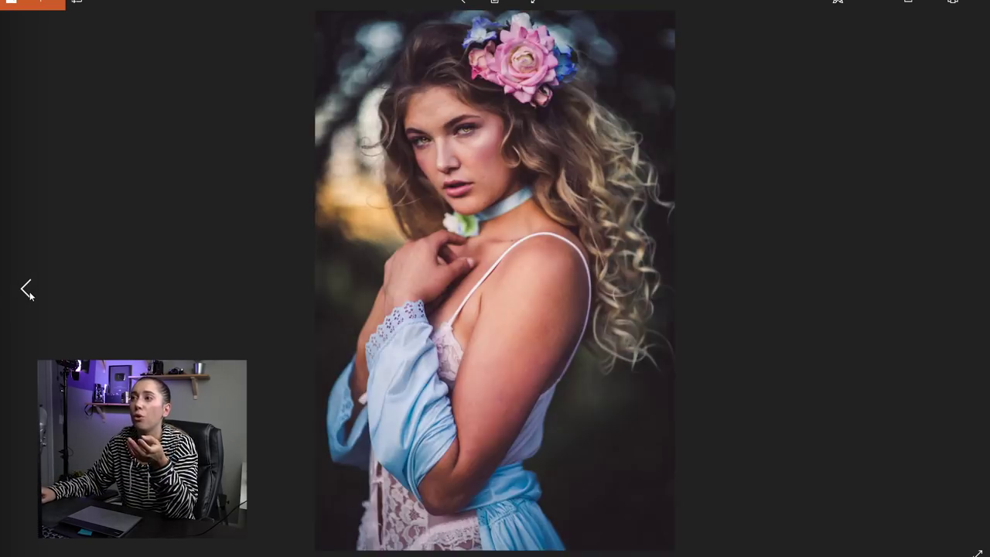
click(27, 291)
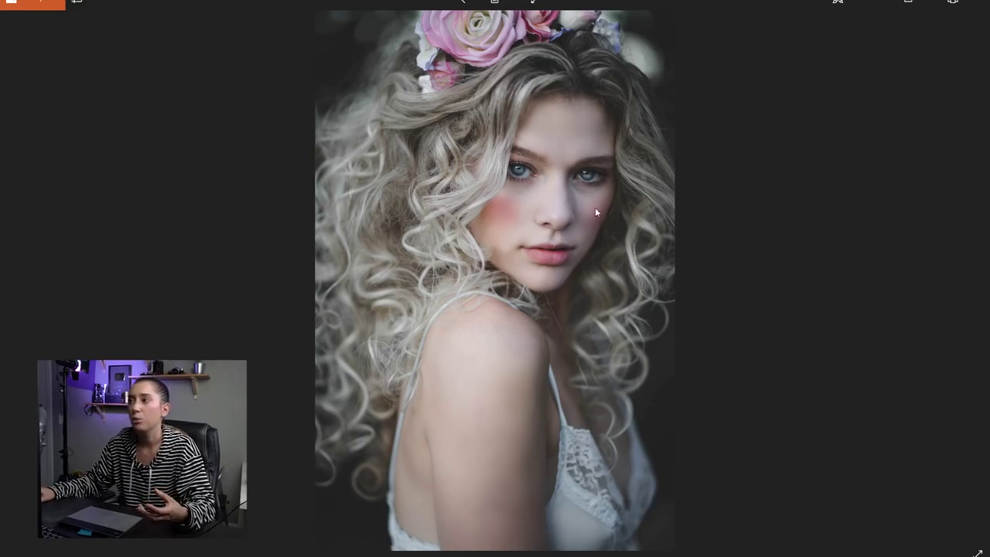
Step: Move on to the yellow-toned floral-dress portrait and examine the dress, face and hair up close, ending on the full image
click(965, 284)
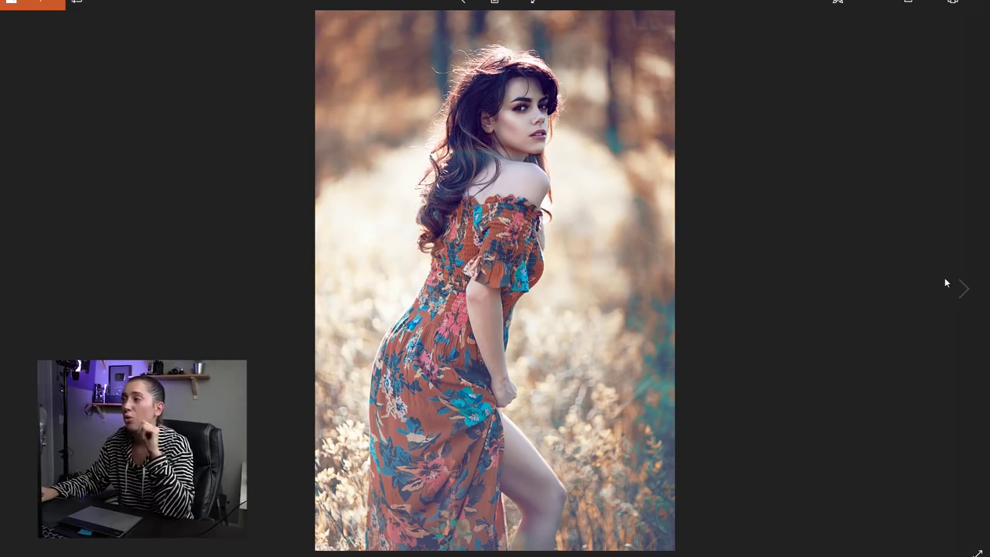
click(963, 287)
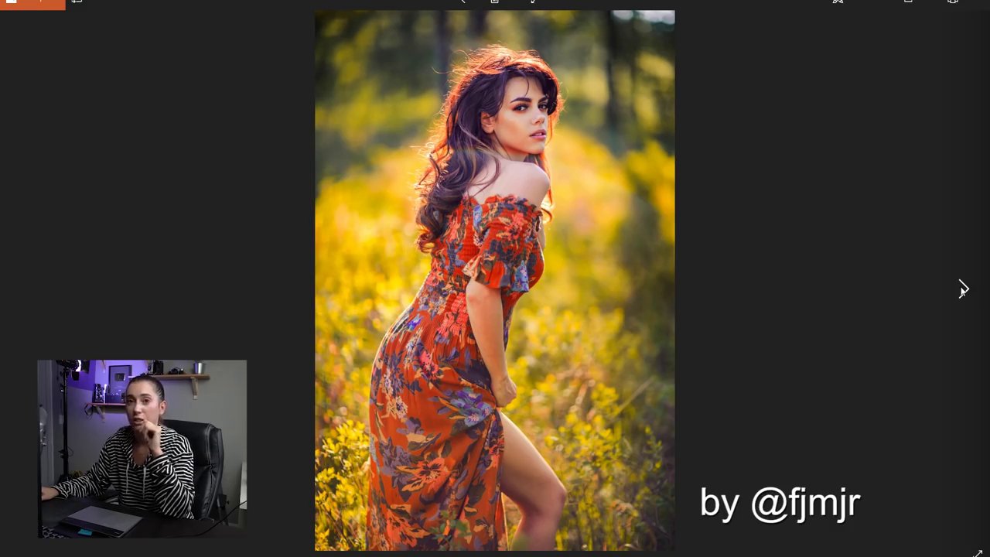
click(459, 4)
click(421, 27)
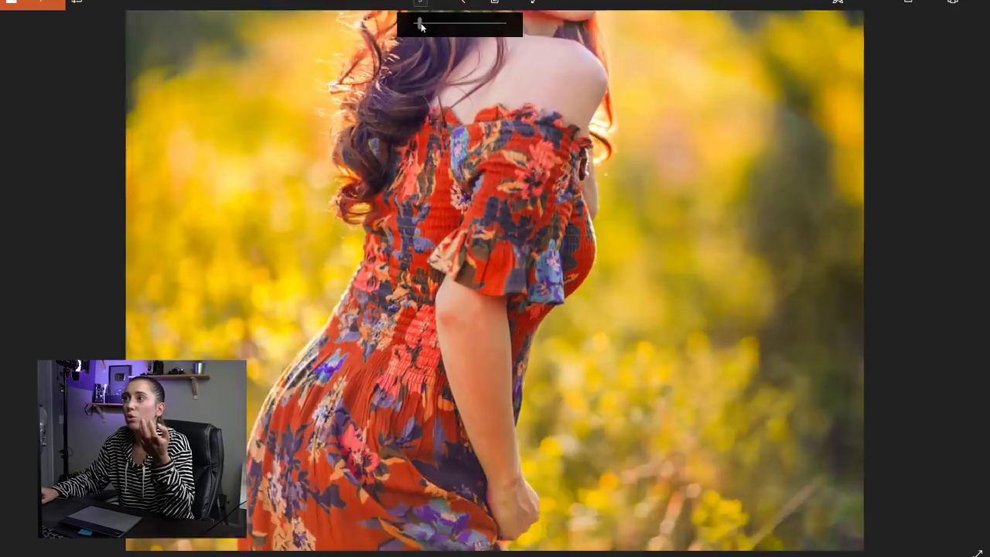
drag(549, 71, 528, 321)
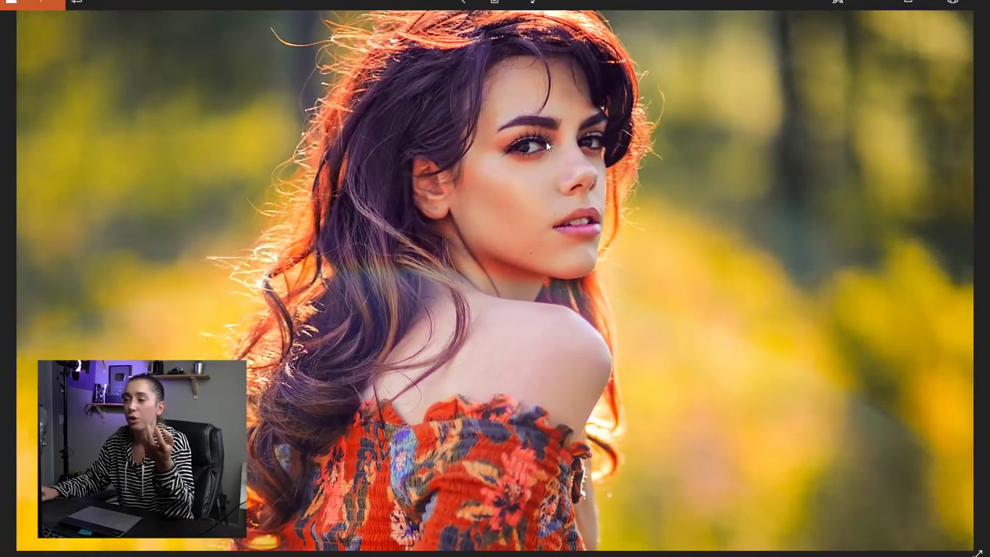
click(456, 3)
click(415, 25)
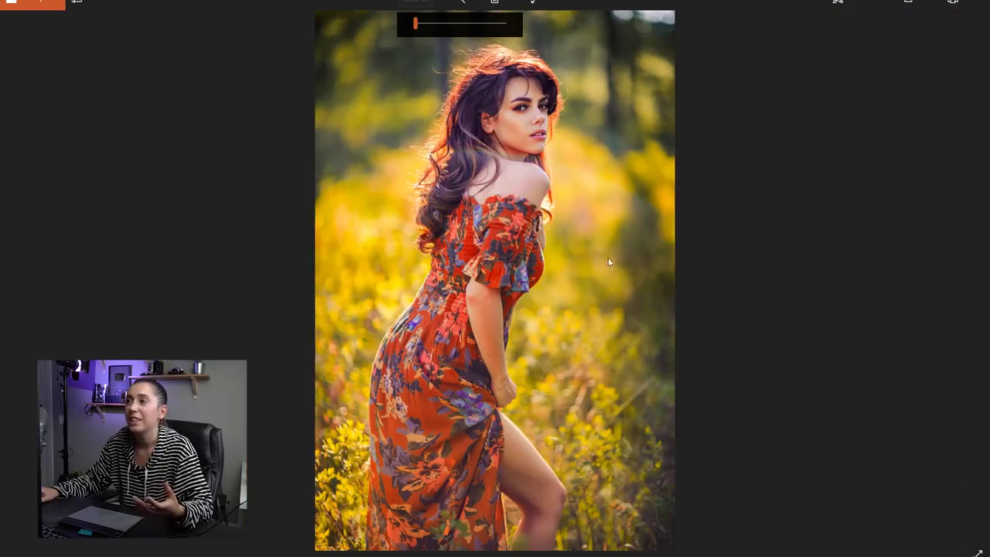
Step: Open the next floral-dress edit with the cool green background and examine the face and shoulders up close, ending on the full image
click(965, 290)
drag(414, 24, 421, 27)
drag(506, 168, 511, 309)
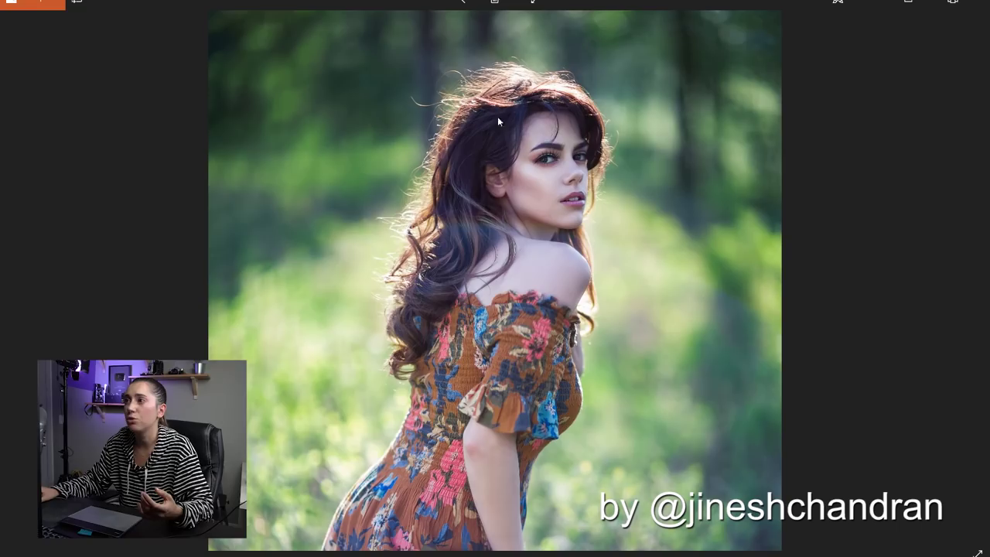
click(467, 3)
drag(420, 24, 397, 29)
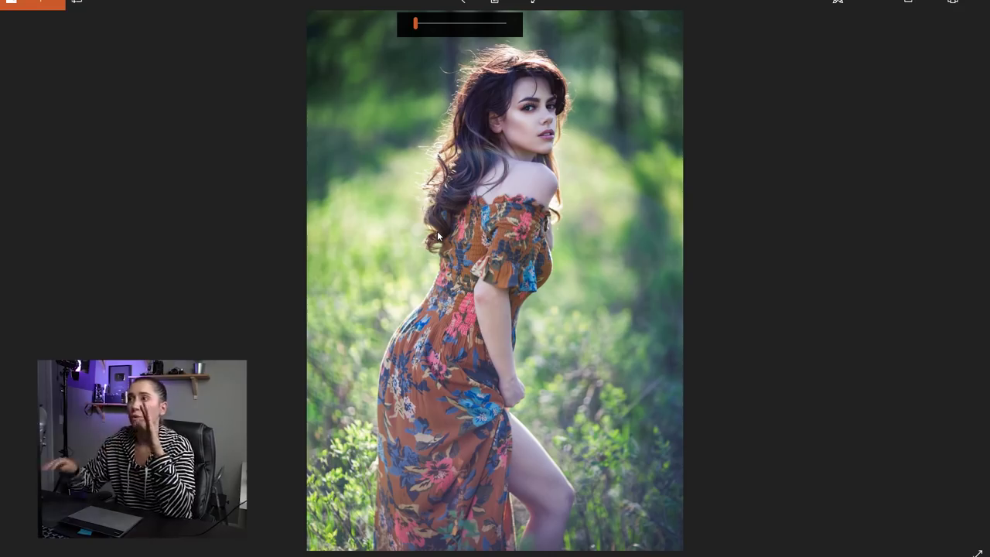
Step: Open the green-background floral-dress portrait in Photoshop and add a Selective Color adjustment layer
click(976, 7)
click(931, 68)
click(882, 320)
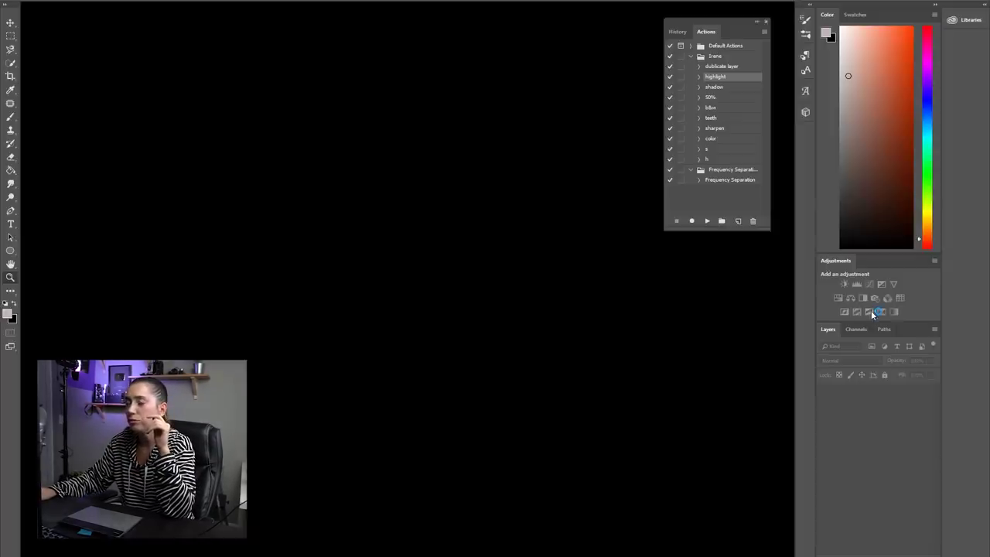
key(F2)
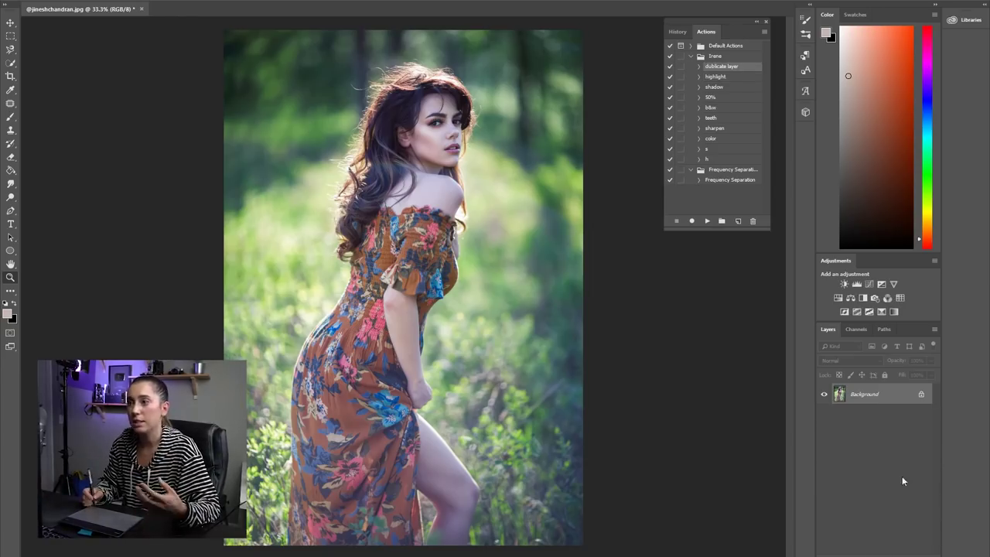
click(879, 555)
click(890, 548)
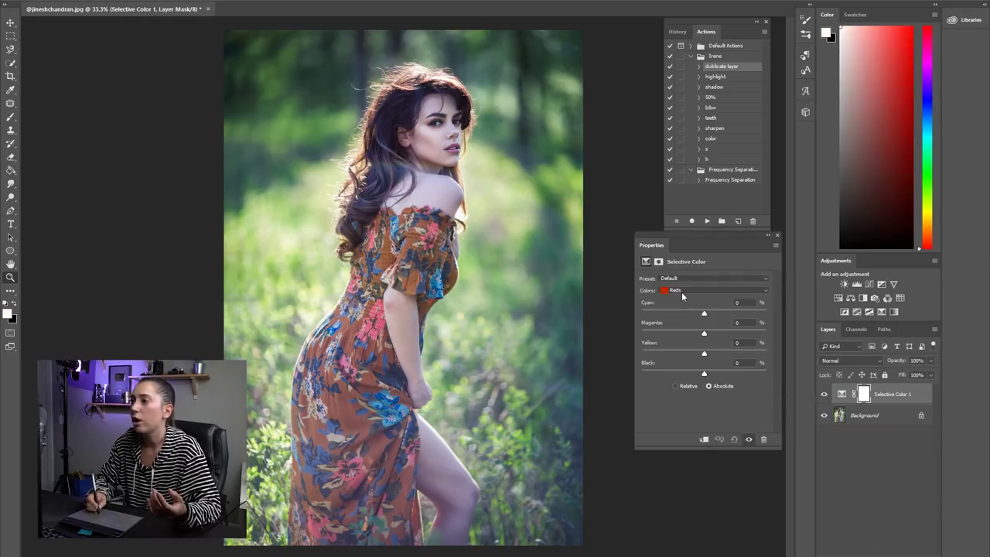
Step: In the Selective Color adjustment, set the Neutrals to Cyan -12% and Yellow +17%
click(681, 293)
click(692, 359)
drag(705, 353, 715, 354)
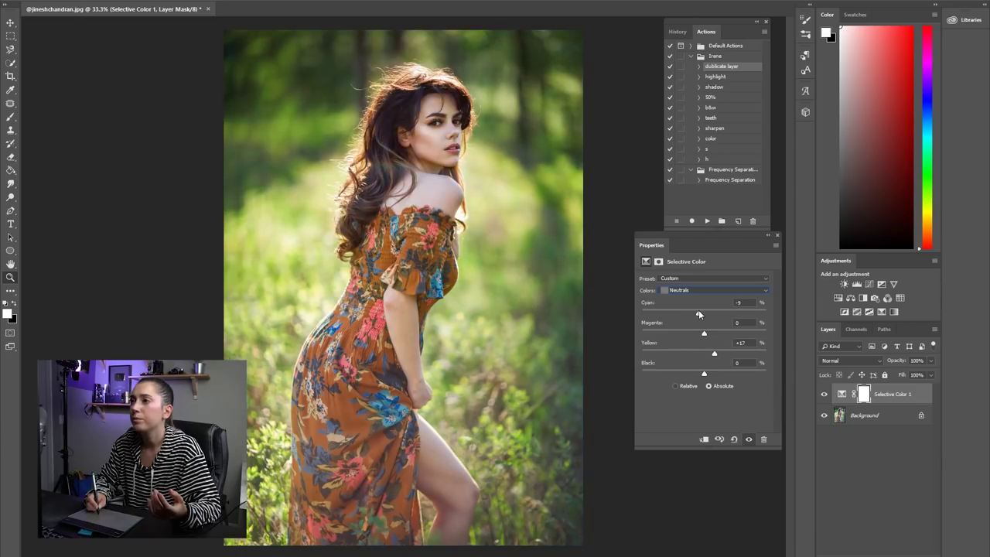
mouse_move(698, 312)
mouse_down()
mouse_move(702, 331)
mouse_move(701, 311)
mouse_up()
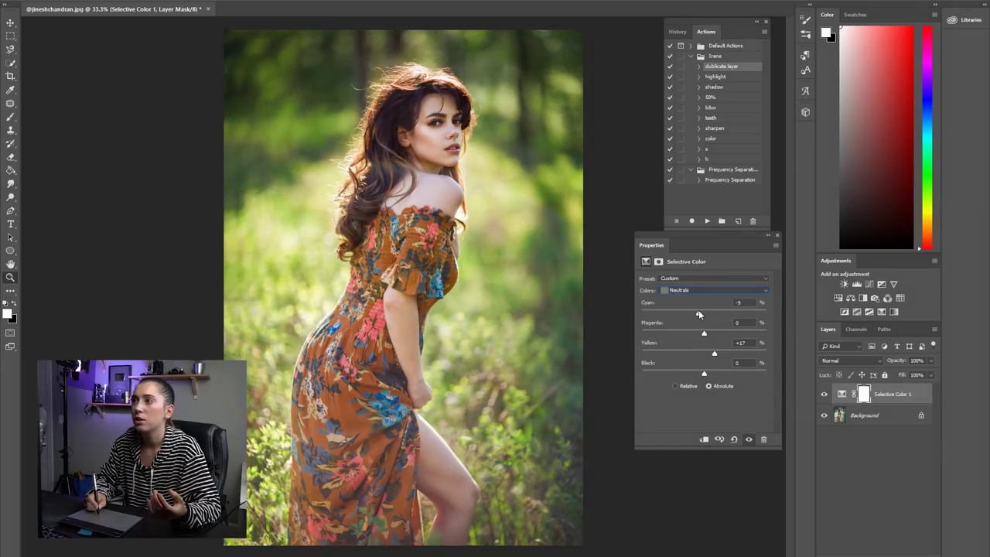
drag(698, 313, 695, 313)
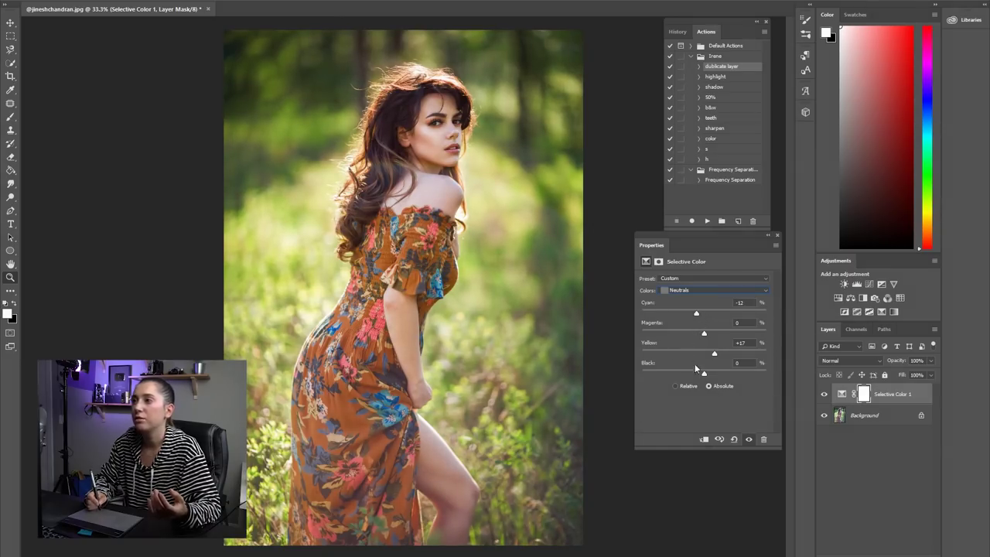
Step: Set the Whites to Cyan -8% in the Selective Color adjustment and close its settings
click(694, 292)
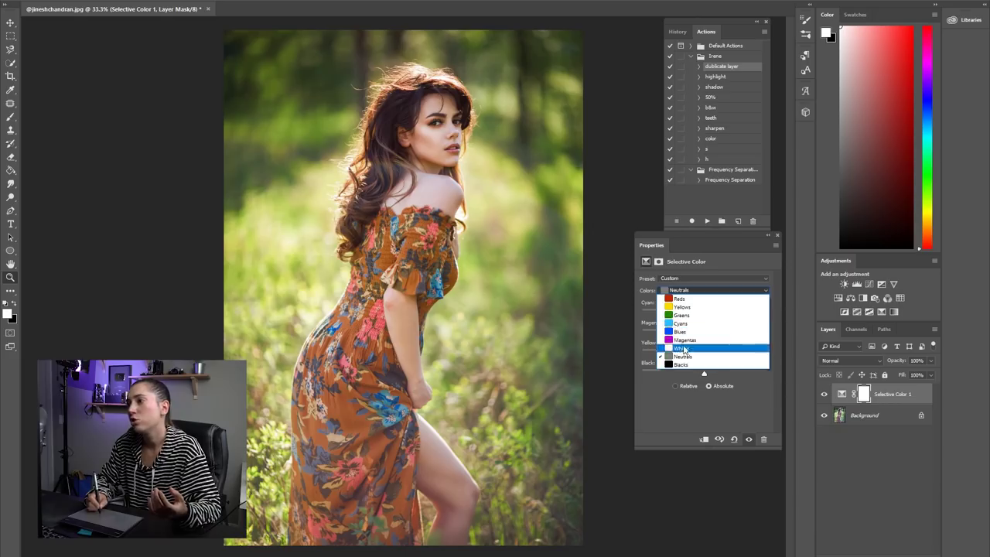
click(706, 355)
drag(705, 356, 704, 353)
drag(704, 313, 699, 314)
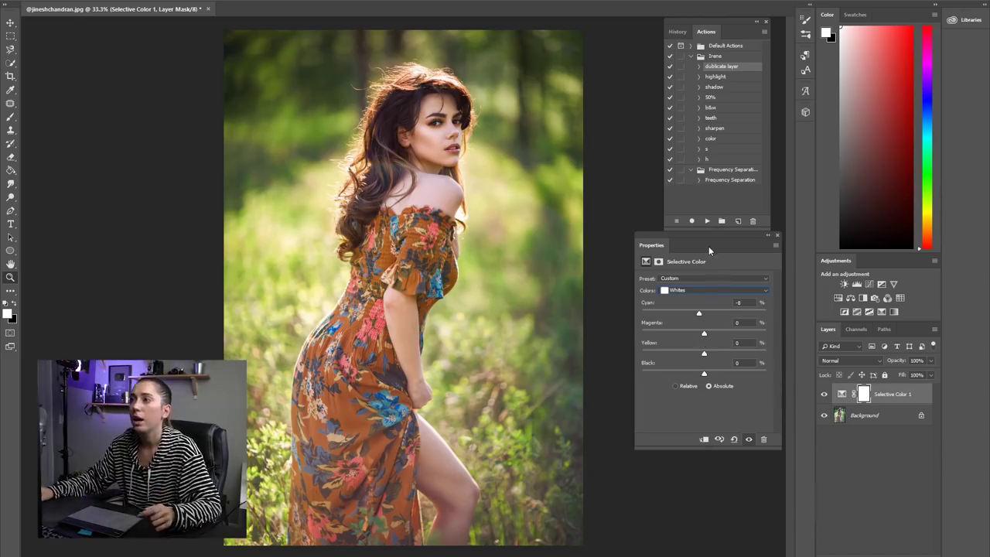
click(777, 235)
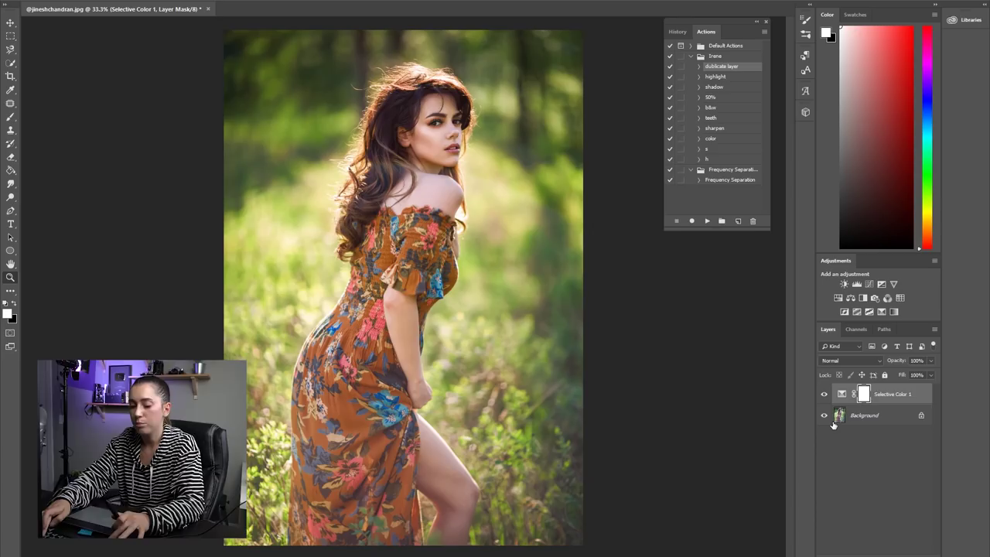
Step: Invert the Selective Color mask to black and paint white over the face, hair and skin to warm only the woman
key(ctrl+i)
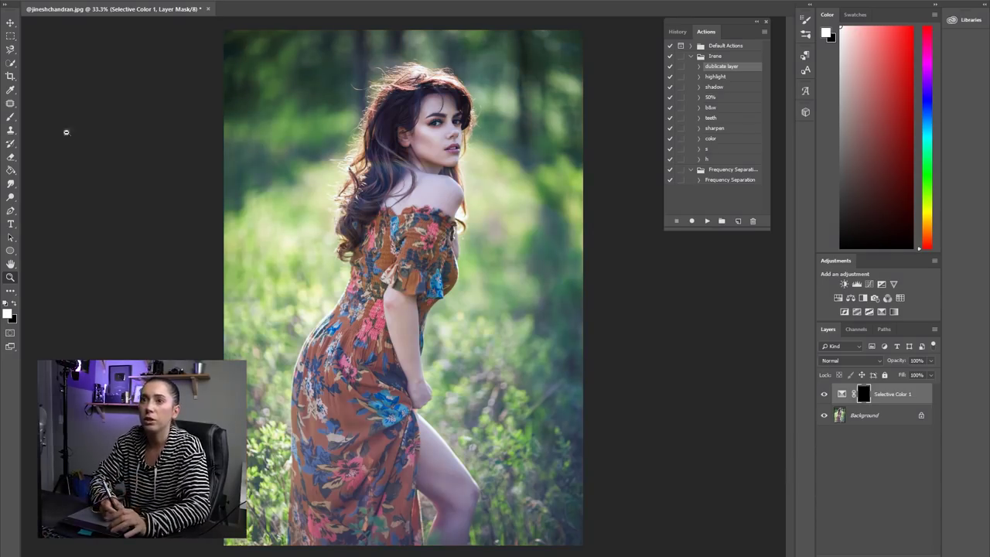
click(11, 117)
mouse_move(449, 147)
mouse_down()
mouse_move(443, 108)
mouse_move(416, 147)
mouse_up()
mouse_move(435, 96)
mouse_down()
mouse_move(433, 116)
mouse_move(455, 120)
mouse_move(439, 122)
mouse_move(418, 158)
mouse_move(410, 91)
mouse_move(366, 190)
mouse_move(386, 206)
mouse_move(412, 267)
mouse_move(408, 398)
mouse_move(430, 479)
mouse_move(470, 507)
mouse_move(395, 293)
mouse_up()
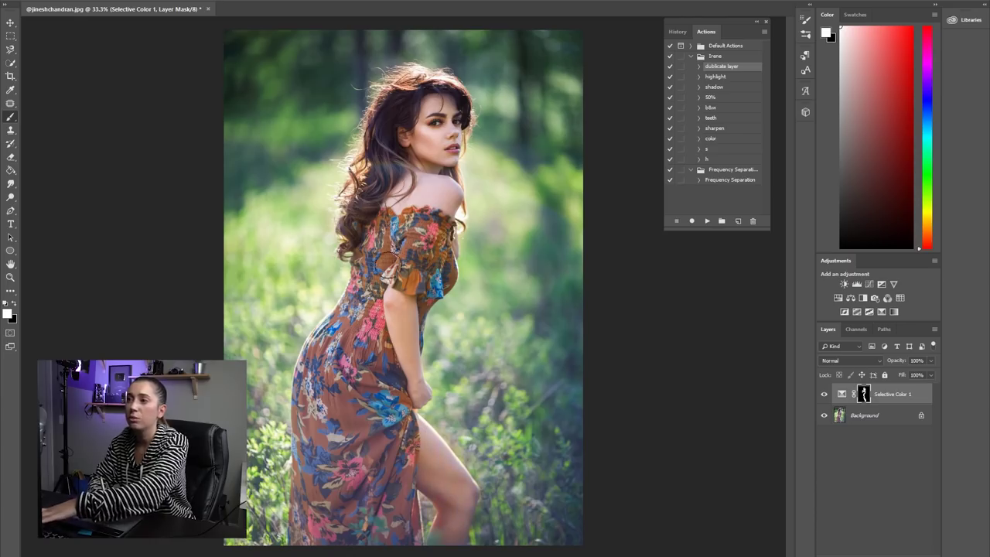
Step: Erase the warm tint that spilled onto the dress sleeve, and compare the photo with the adjustment hidden and shown
key(e)
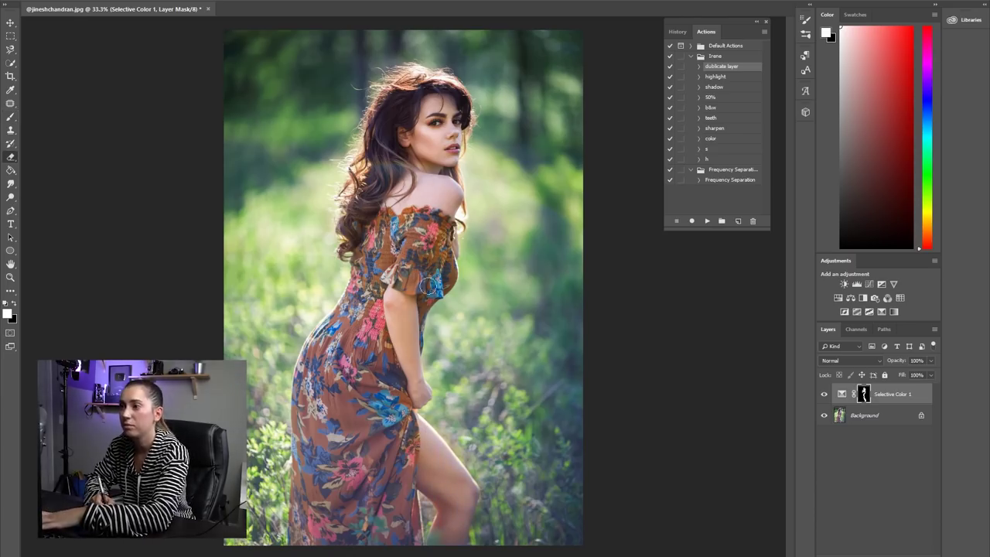
key(b)
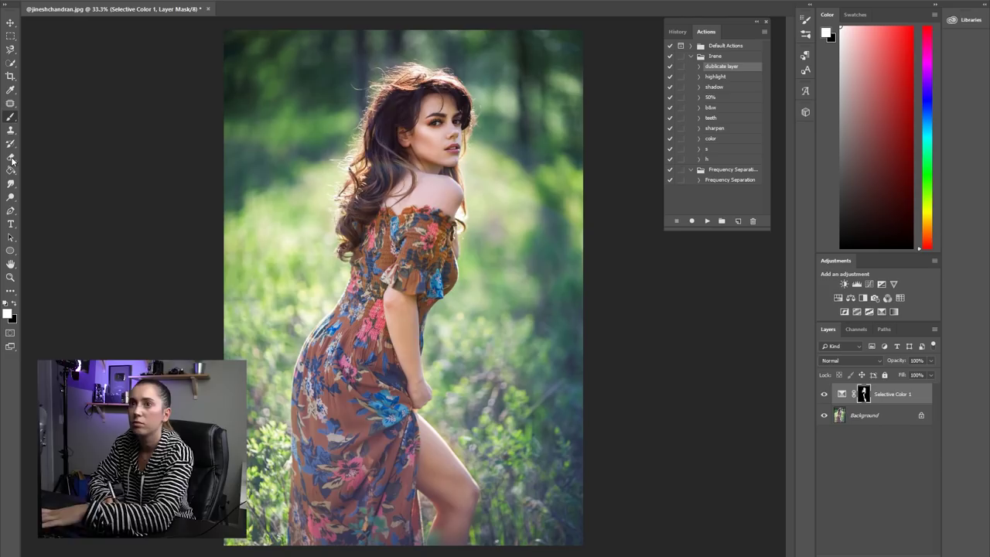
key(e)
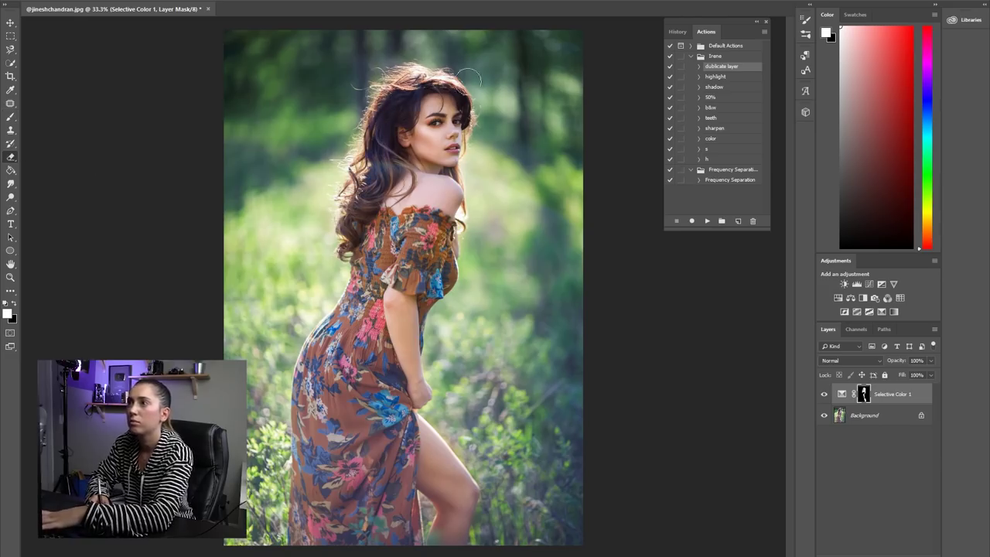
click(824, 394)
click(825, 395)
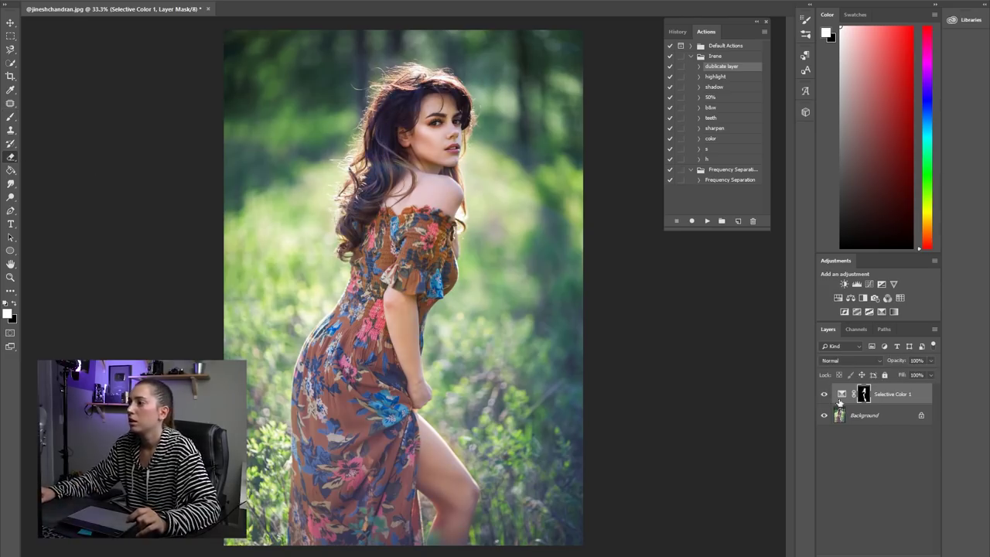
Step: Lower the Selective Color layer's opacity to 71% and compare the whole photo with and without the adjustment
click(933, 359)
drag(930, 374, 918, 374)
key(ctrl+minus)
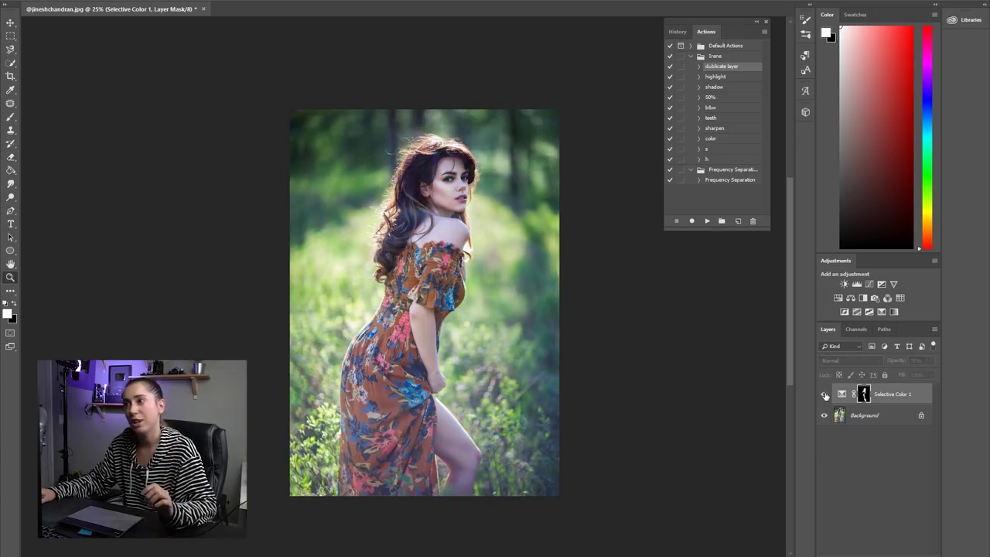
key(ctrl+plus)
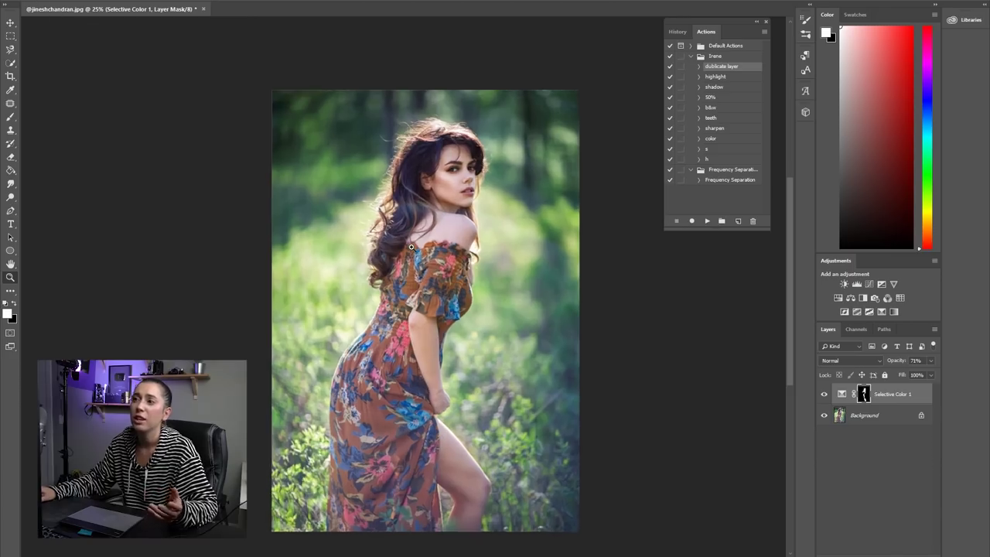
click(825, 394)
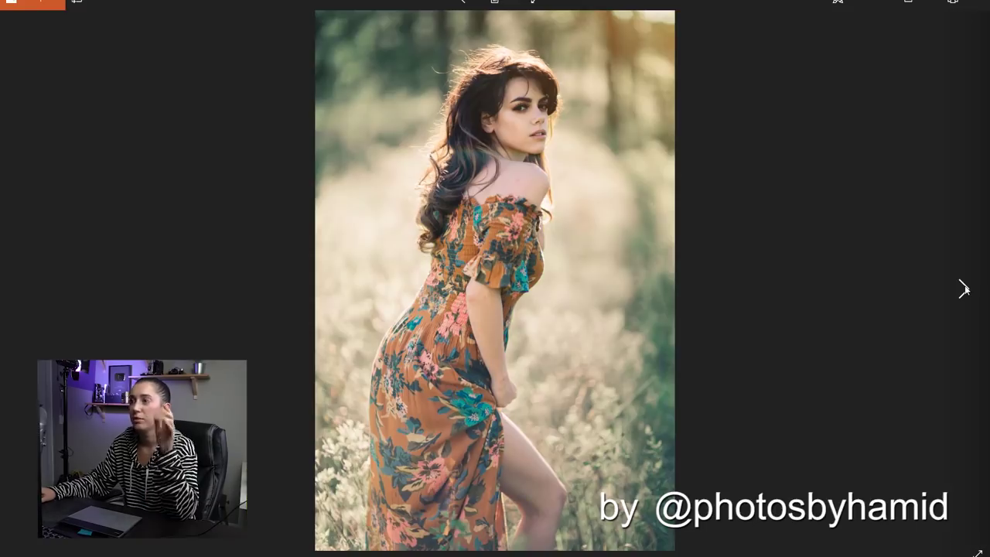
Step: Back in the photo viewer, look through the next submitted edits of the floral-dress and curly-haired portraits
click(964, 288)
click(963, 288)
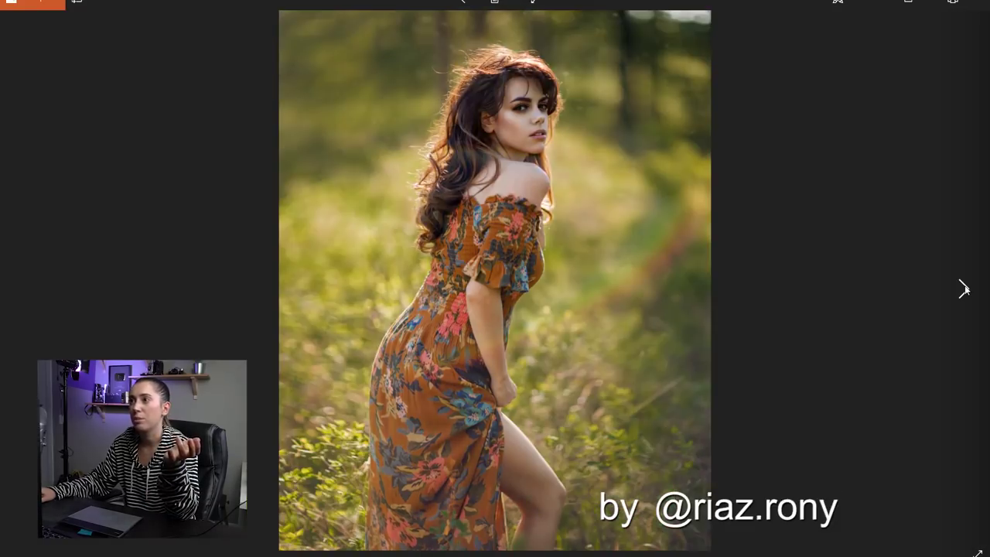
click(964, 289)
click(964, 288)
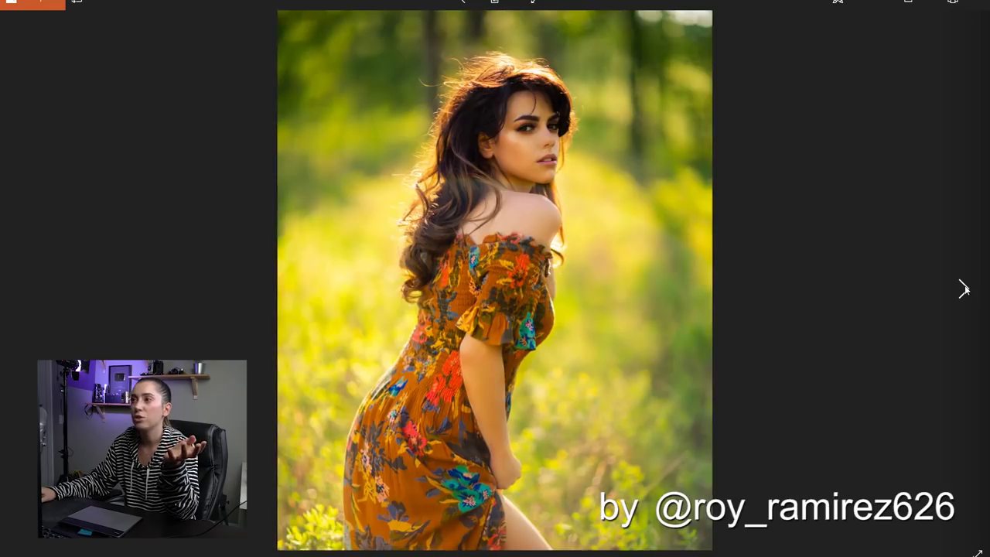
click(964, 289)
click(964, 288)
click(964, 288)
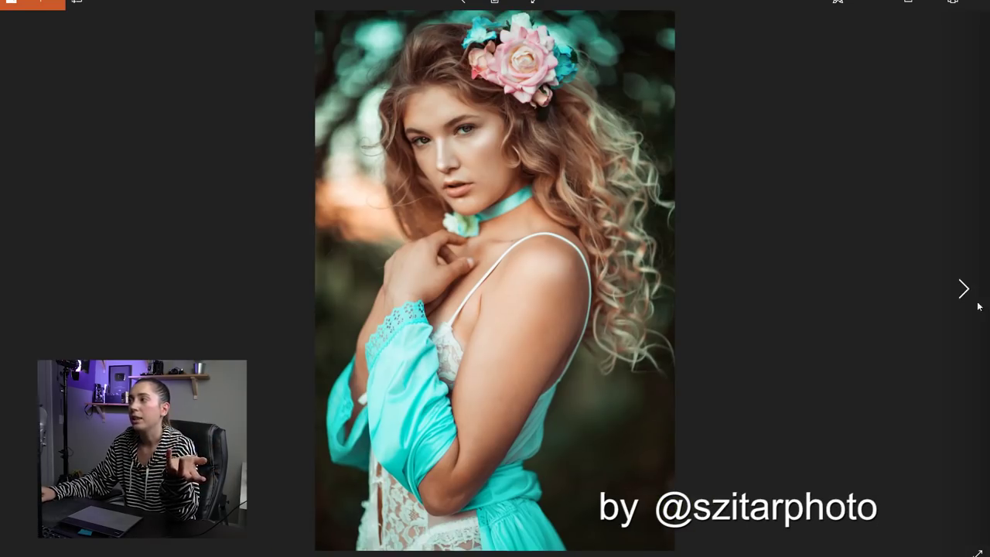
click(963, 289)
click(964, 289)
click(964, 289)
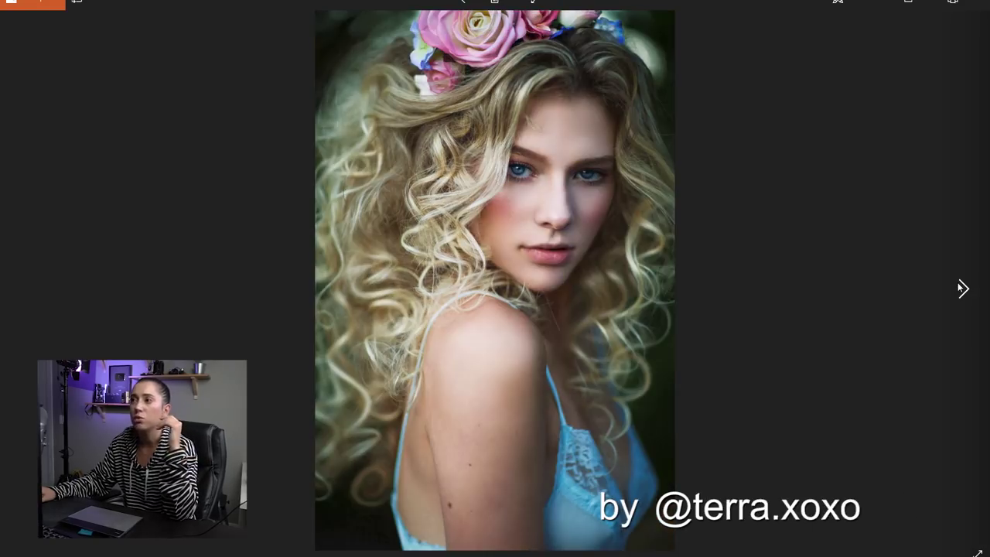
Step: Look through the next submitted edits of the floral-dress portrait in the photo viewer
click(964, 288)
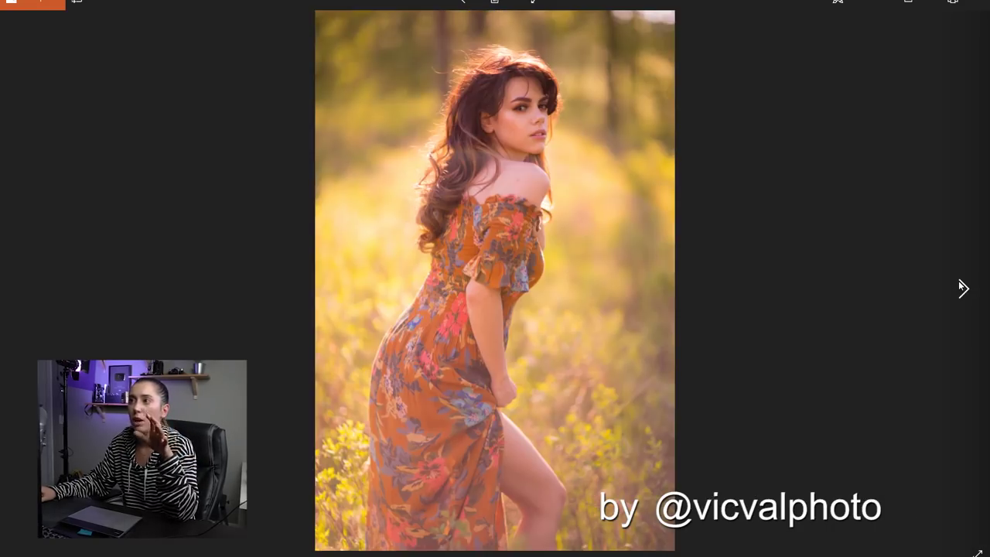
click(964, 288)
click(964, 289)
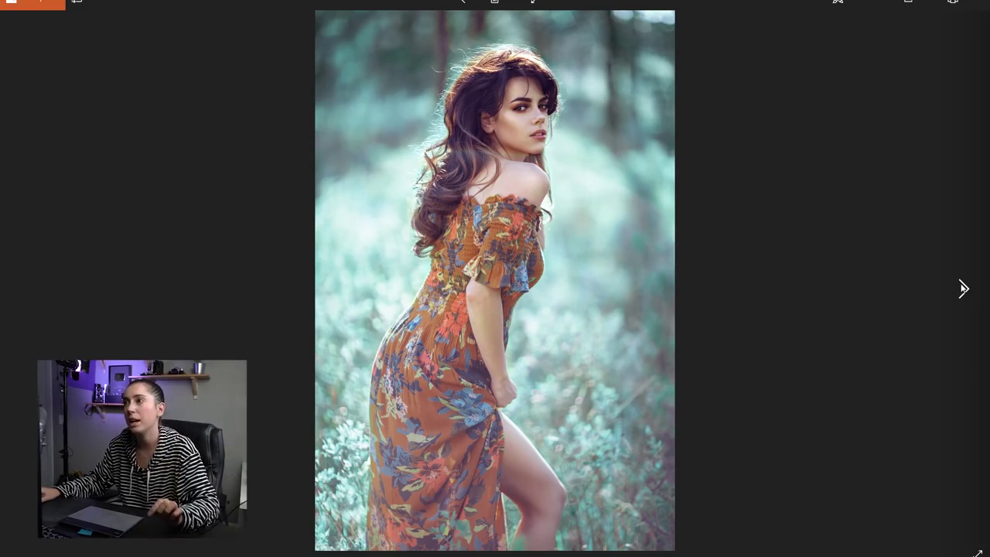
click(963, 288)
click(963, 289)
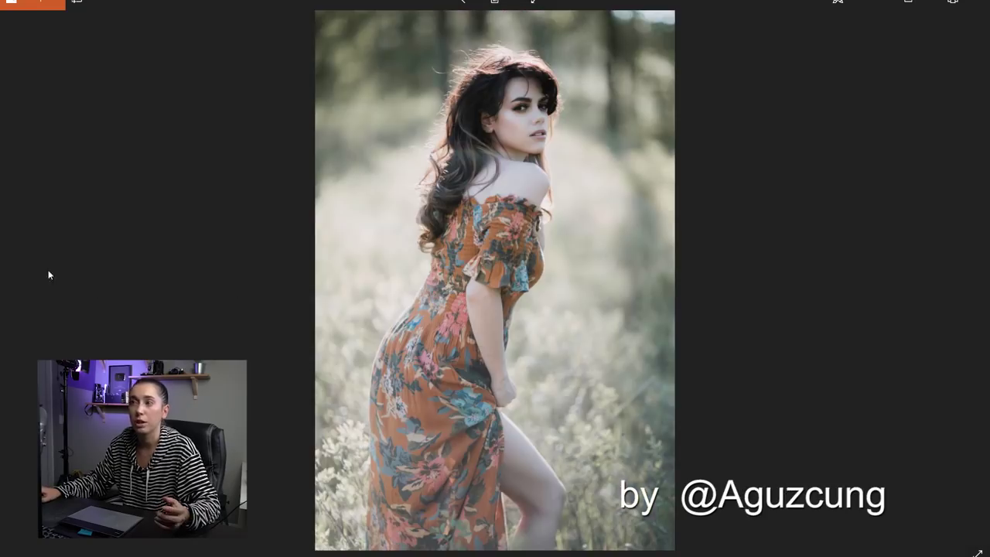
click(27, 287)
click(963, 289)
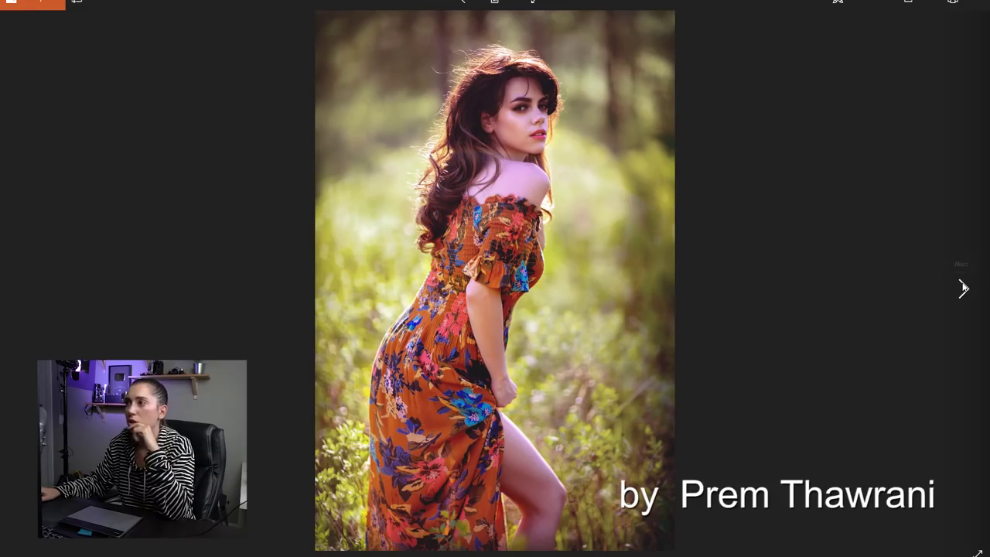
click(963, 289)
click(37, 270)
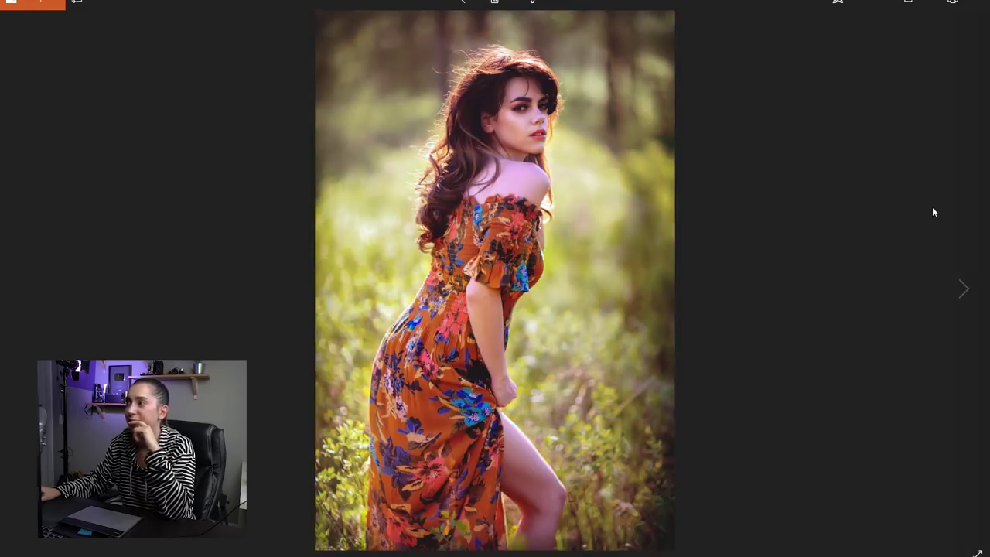
click(963, 286)
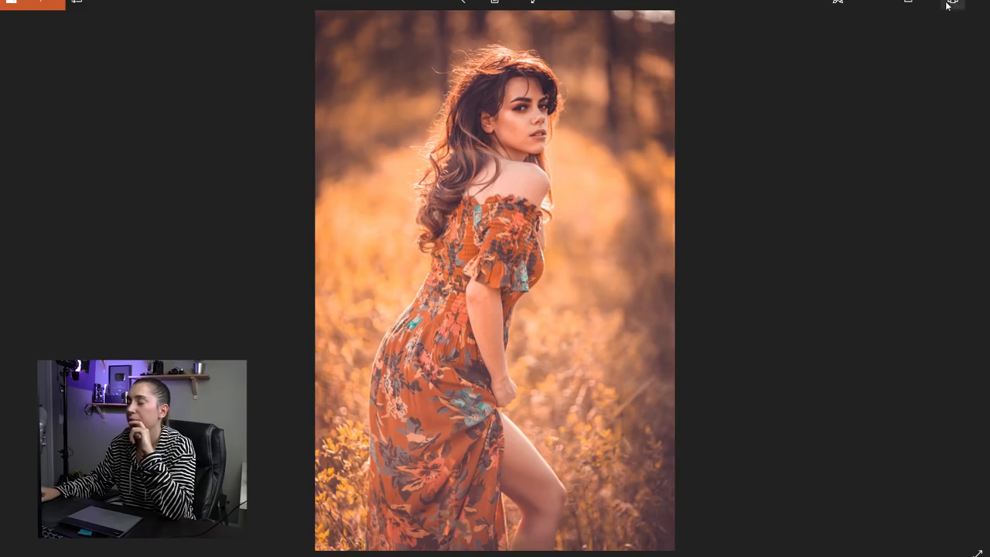
Step: Open the orange-toned portrait in Photoshop and correct it in Camera Raw with Temperature -28, Tint -29, Dehaze +7 and Vibrance -3
click(975, 2)
click(931, 75)
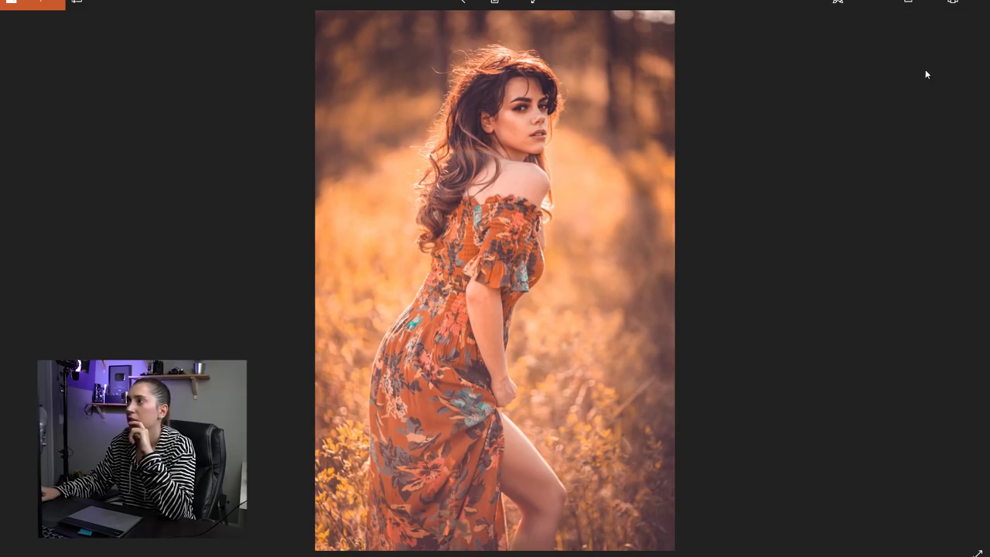
click(881, 311)
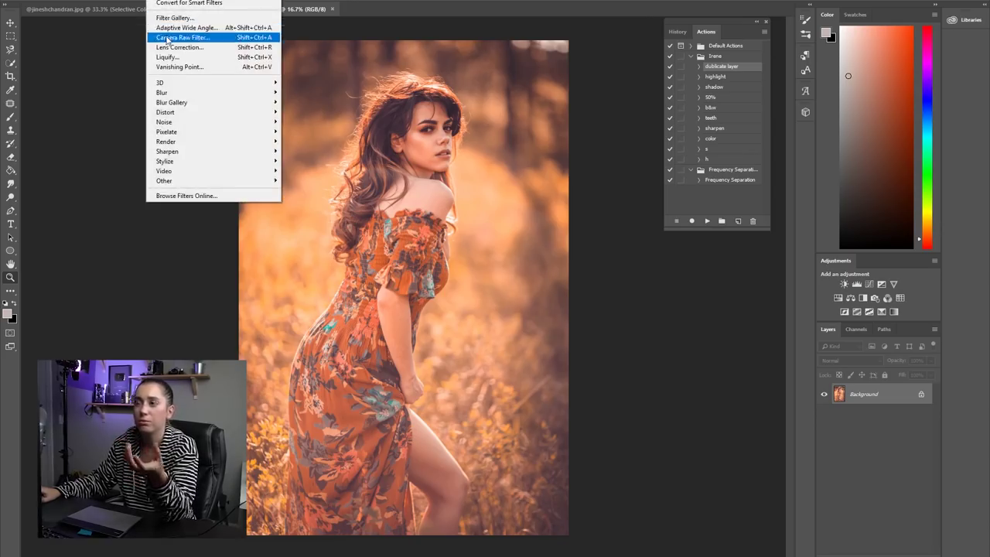
click(193, 37)
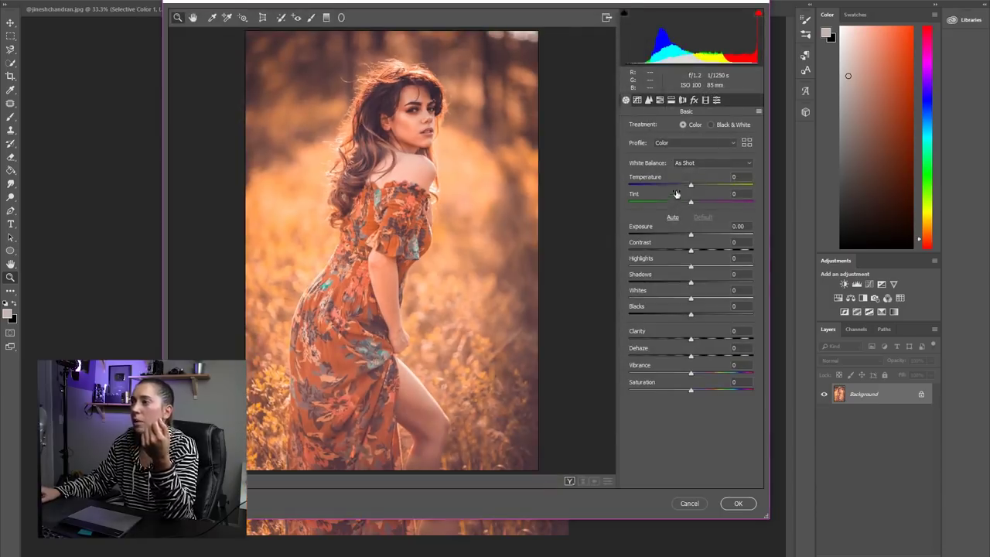
mouse_move(691, 187)
mouse_down()
mouse_move(676, 187)
mouse_move(684, 203)
mouse_move(668, 203)
mouse_move(674, 186)
mouse_up()
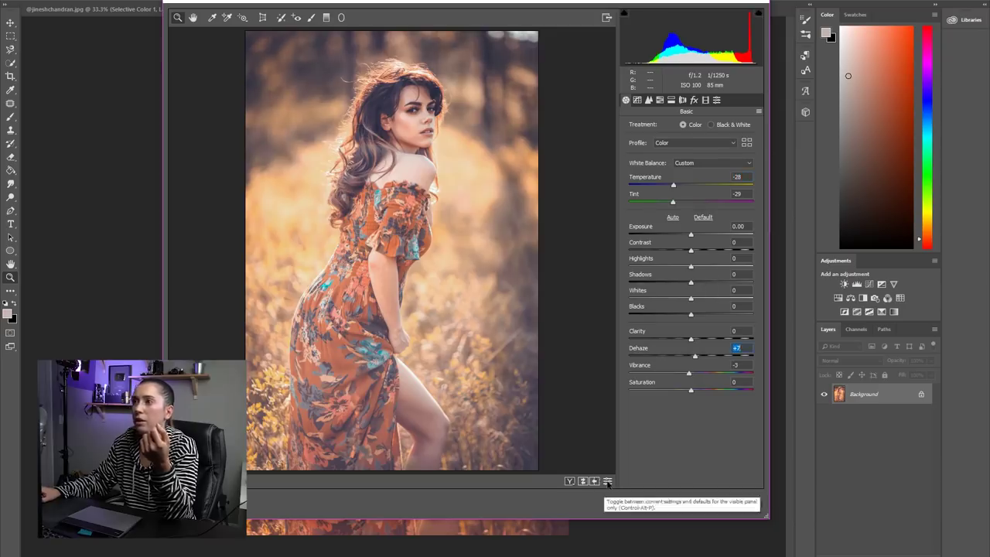
Step: Compare the portrait with the current Camera Raw settings against the default settings several times
click(607, 481)
click(607, 481)
click(607, 481)
click(607, 481)
click(607, 481)
click(607, 482)
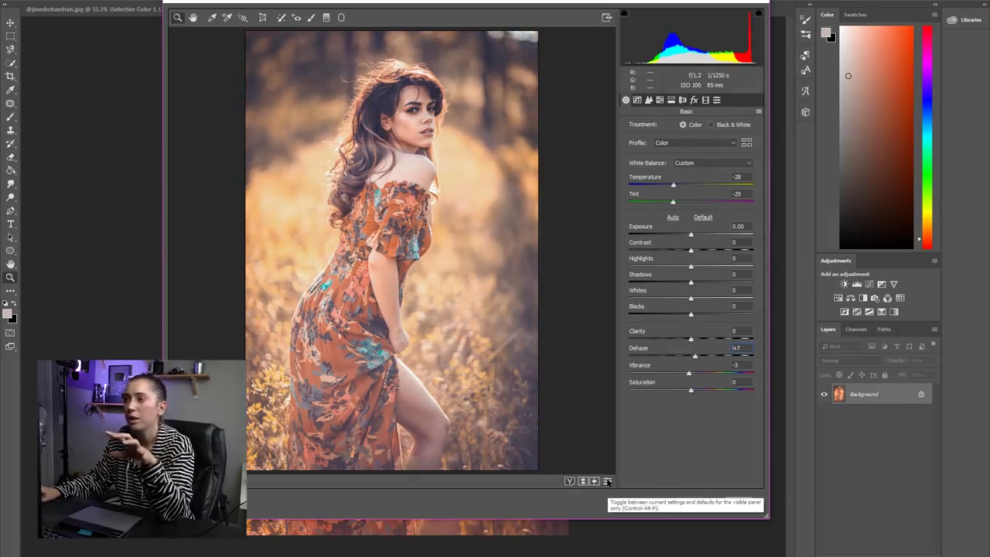
click(608, 482)
click(608, 482)
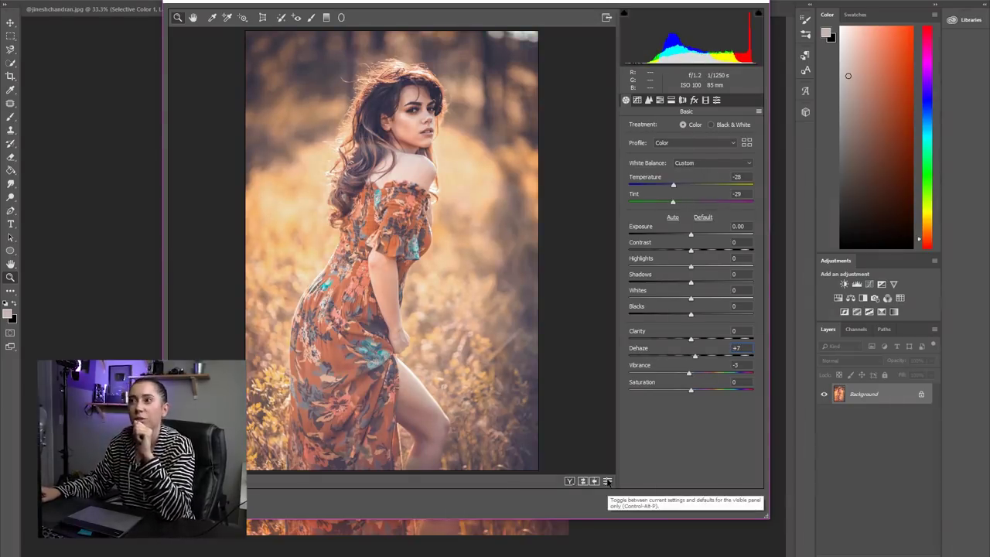
click(607, 481)
click(607, 481)
click(607, 481)
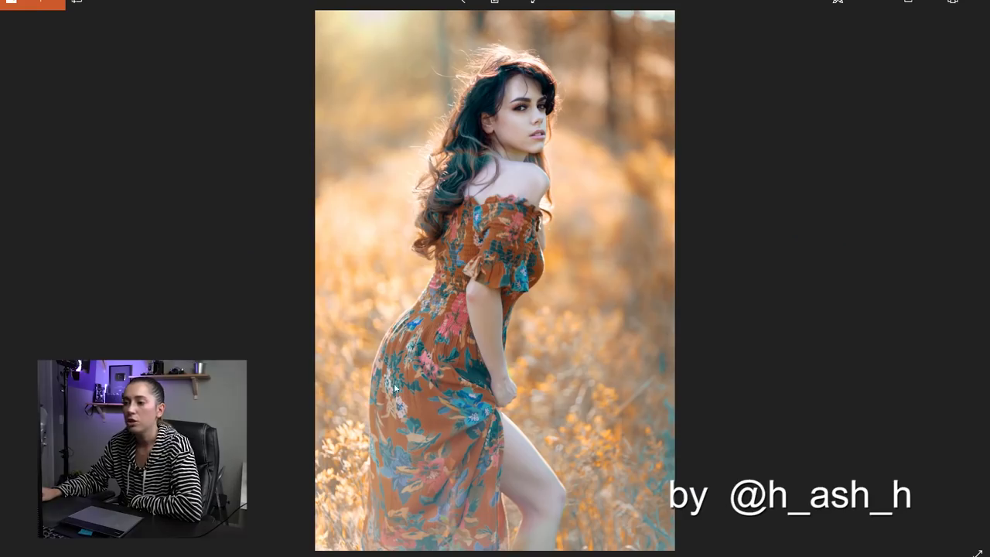
Step: From the photo viewer, open the edit with teal-tinted hair and orange grass in Adobe Photoshop CC 2018
click(976, 3)
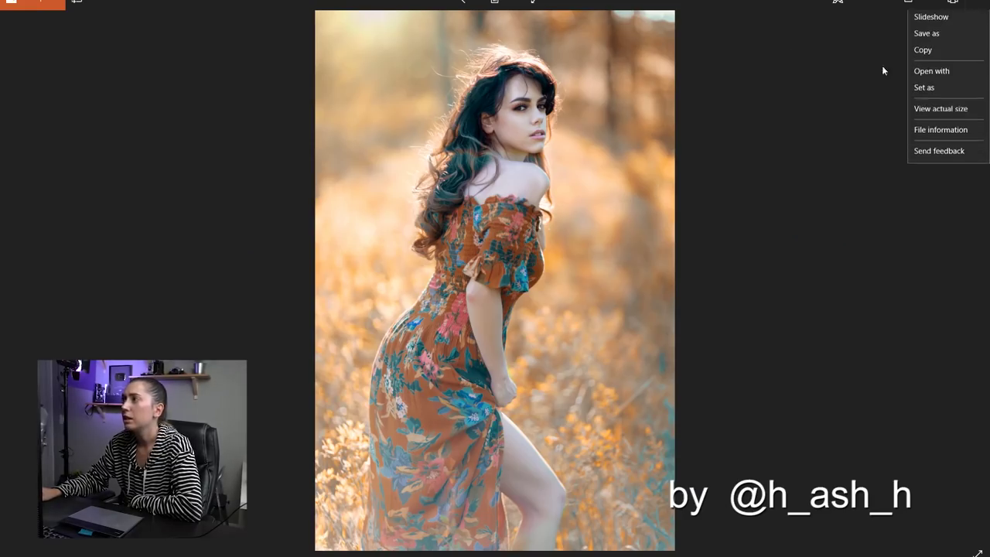
click(916, 69)
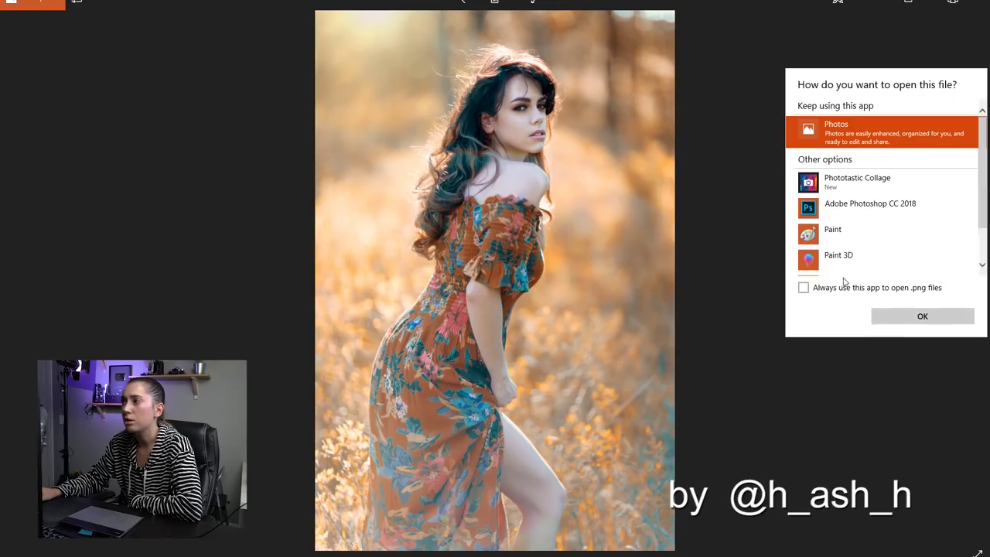
click(847, 204)
click(909, 317)
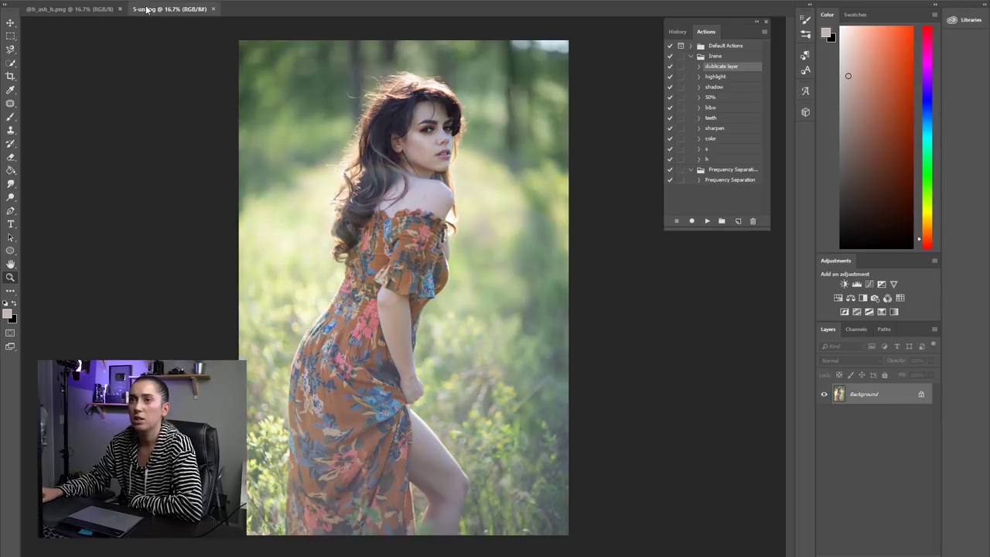
Step: Compare the teal-haired edit with the unedited original 5-un.jpg by alternating between the two documents
click(105, 12)
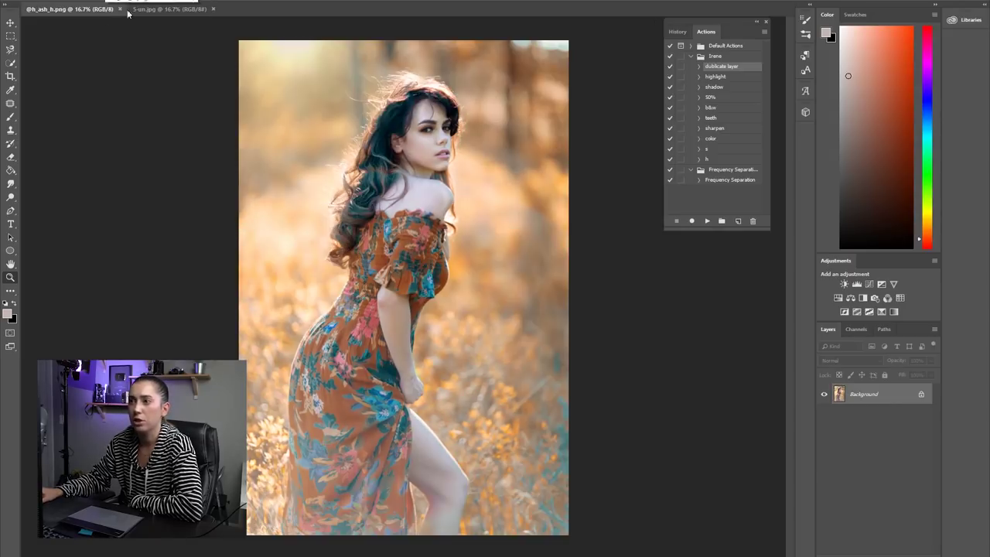
click(162, 9)
click(102, 14)
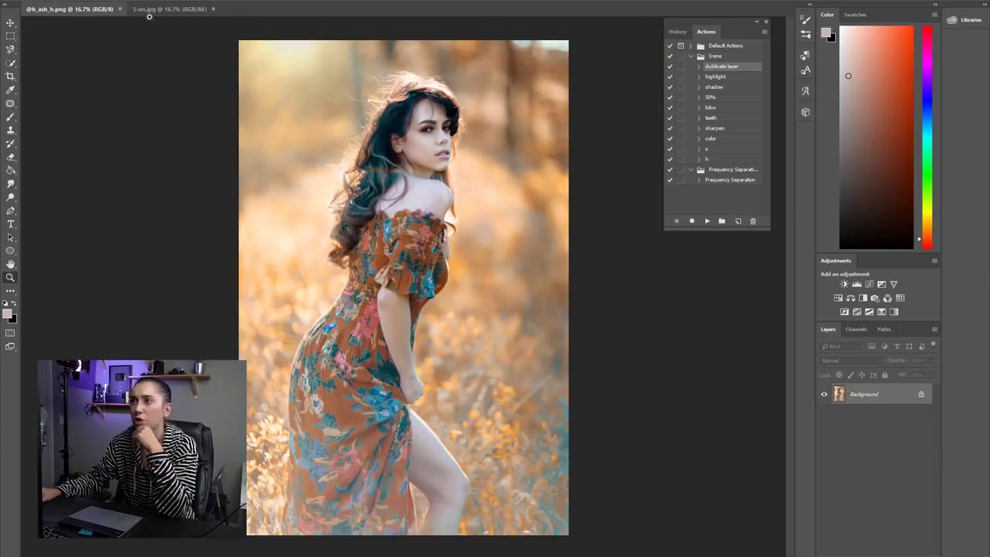
click(151, 11)
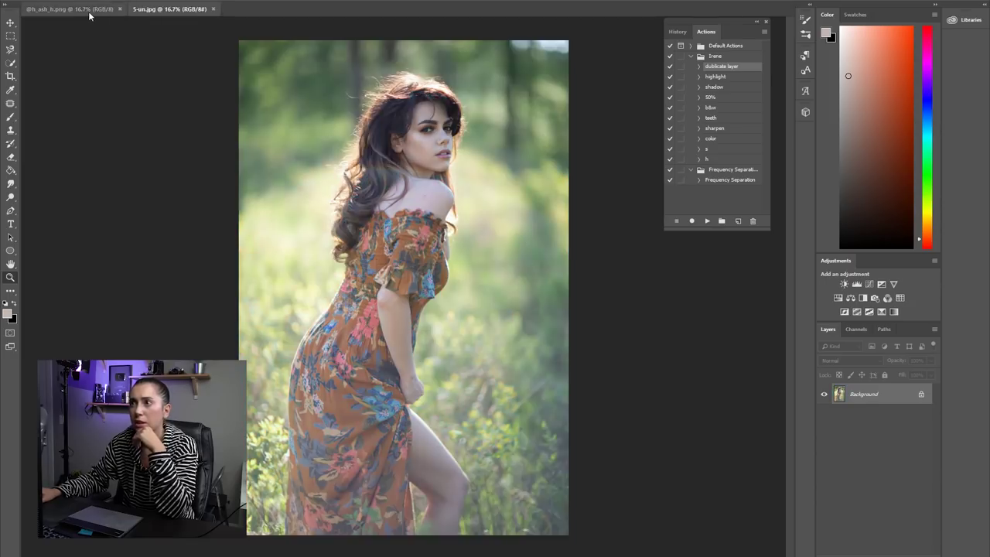
click(87, 14)
click(151, 10)
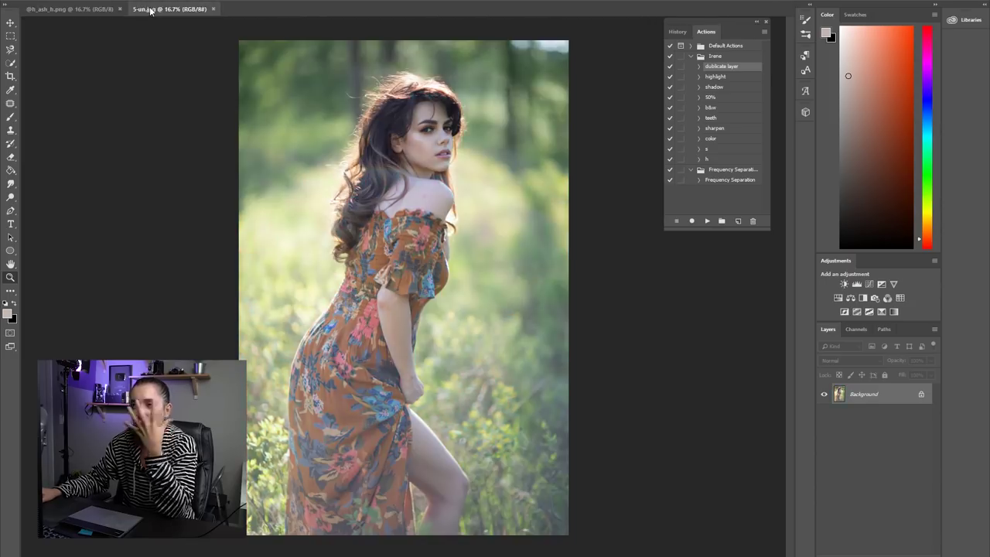
click(85, 14)
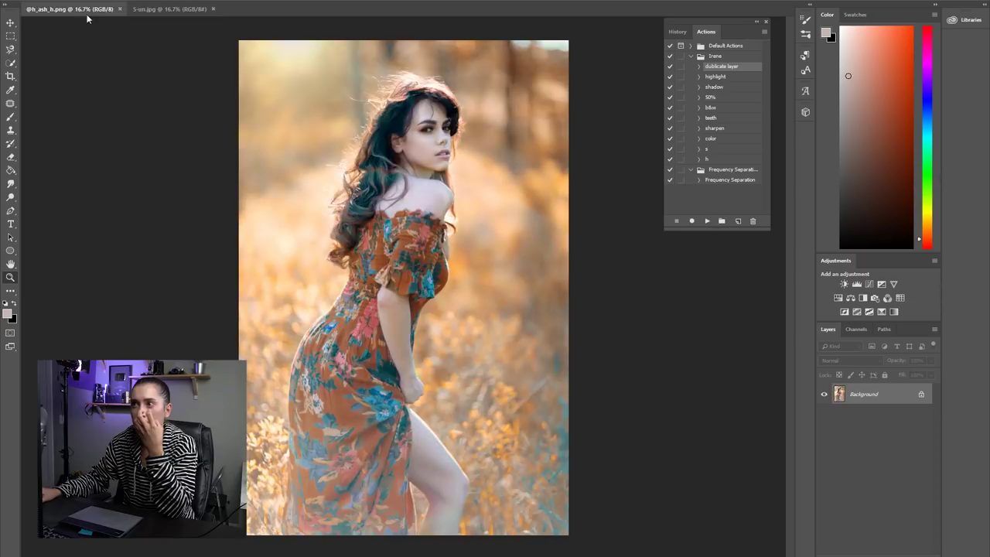
click(166, 10)
click(108, 11)
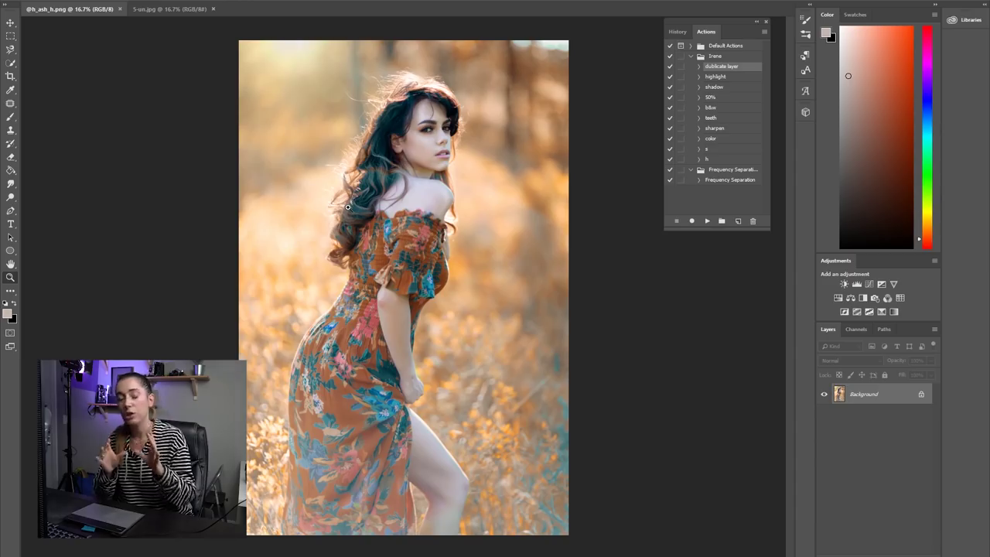
click(166, 10)
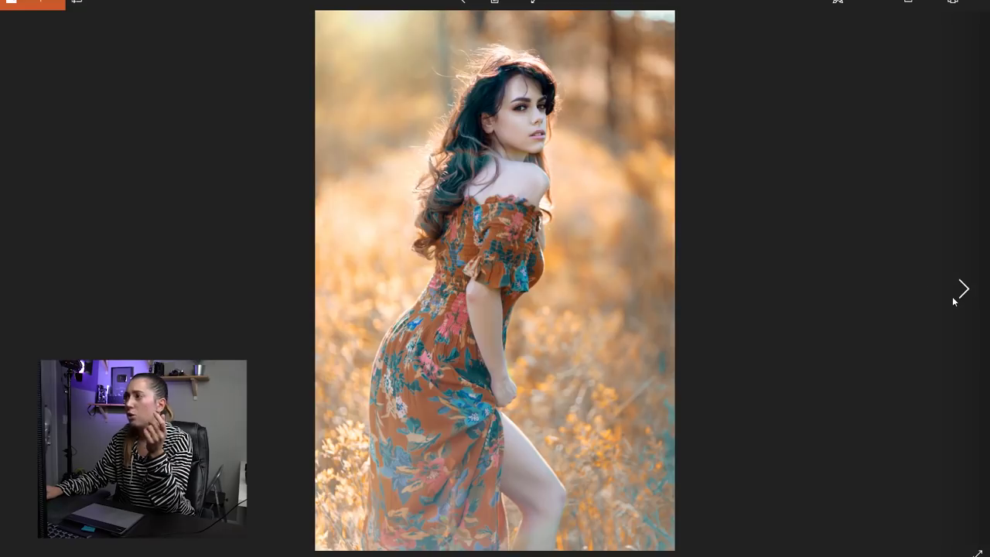
Step: Open the next submission, the green portrait with the rainbow flare, in Photoshop and duplicate its Background layer
click(954, 301)
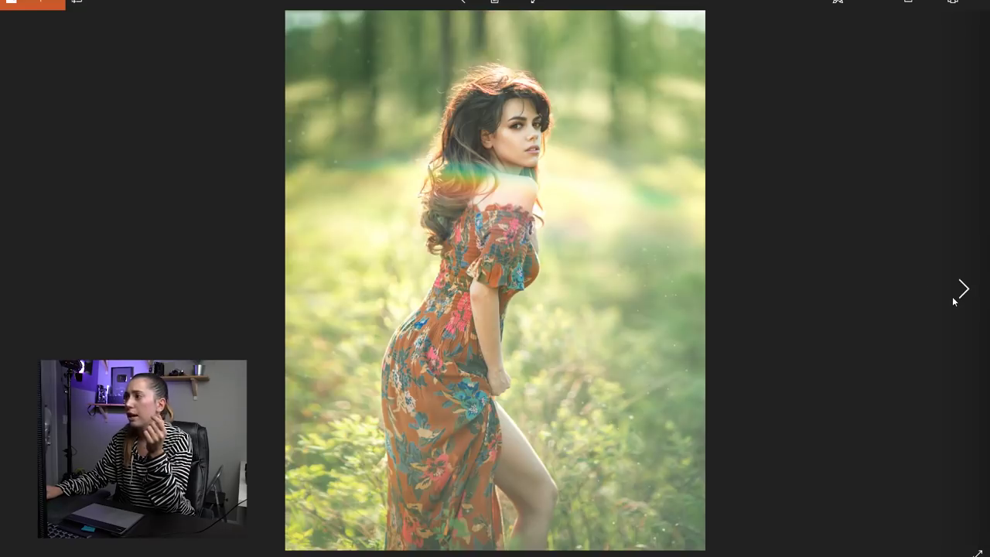
click(880, 316)
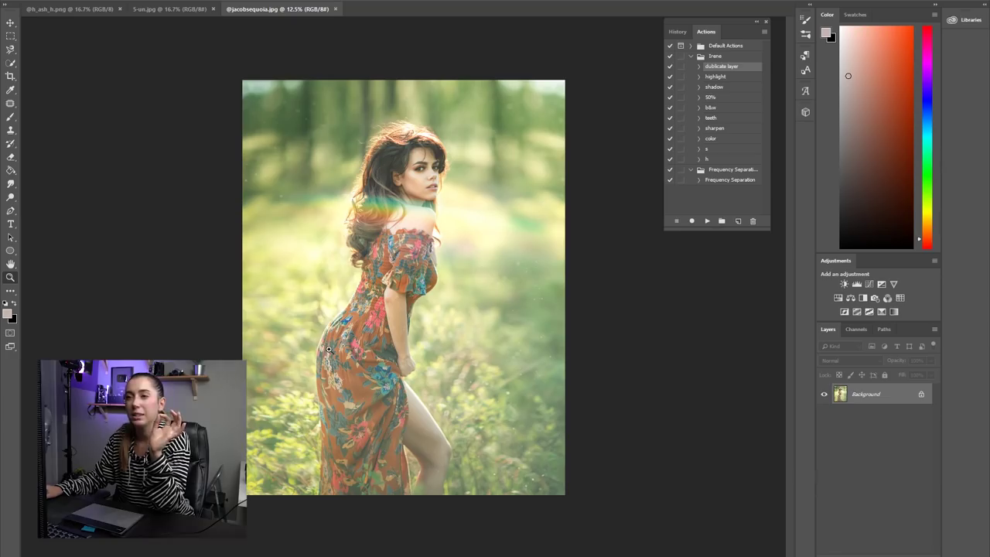
click(392, 169)
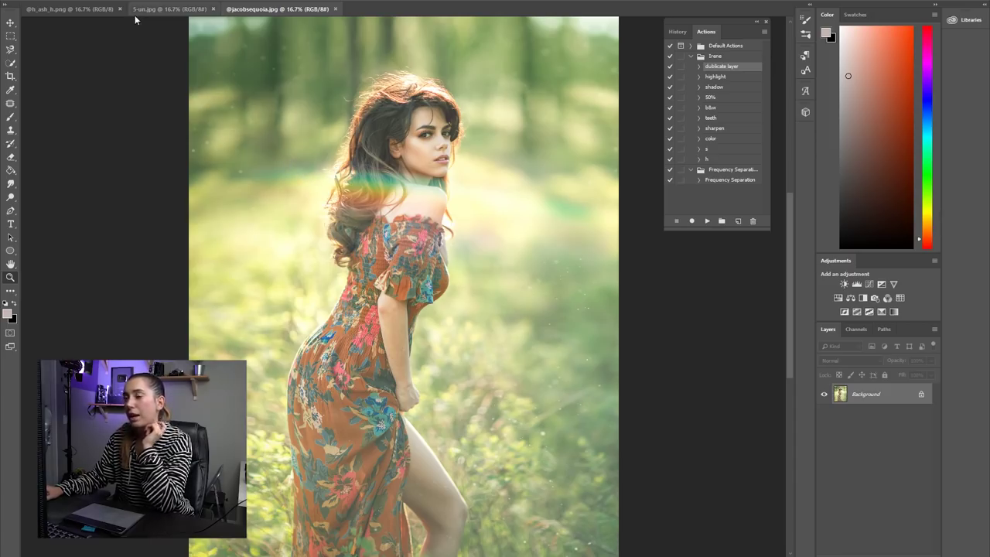
key(alt+t)
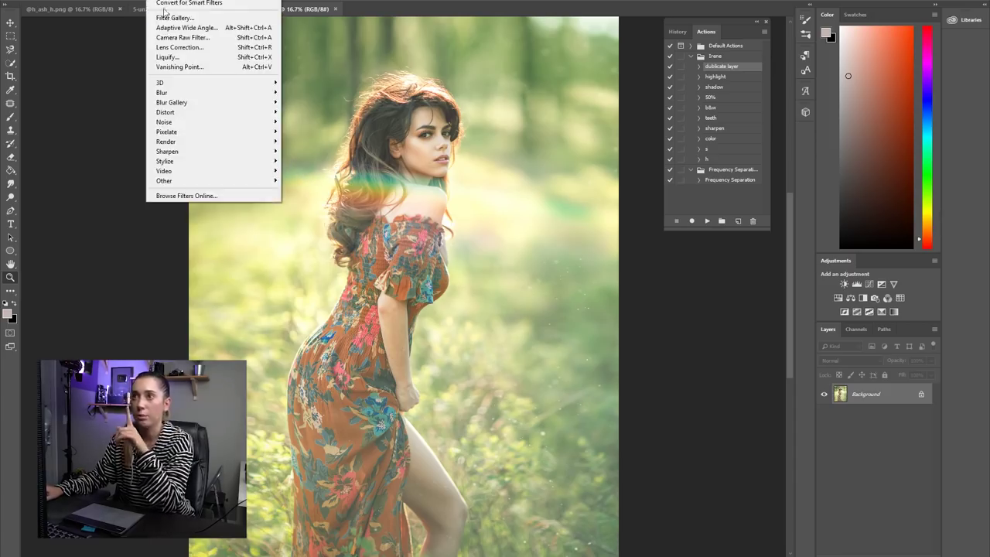
click(707, 221)
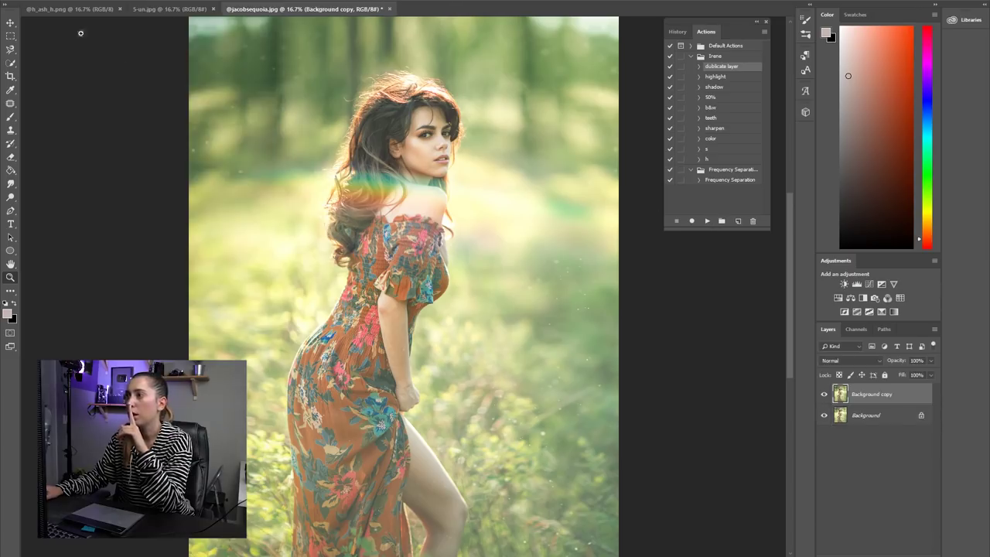
Step: Open the duplicate layer in Liquify and reshape the hair at the crown with a size 900 brush
key(alt+t)
click(163, 55)
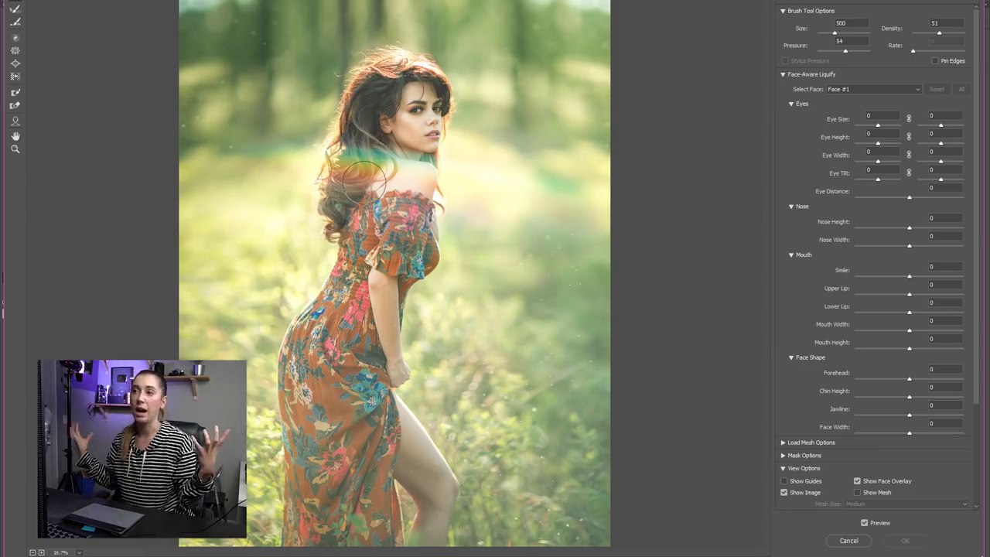
key(bracketright)
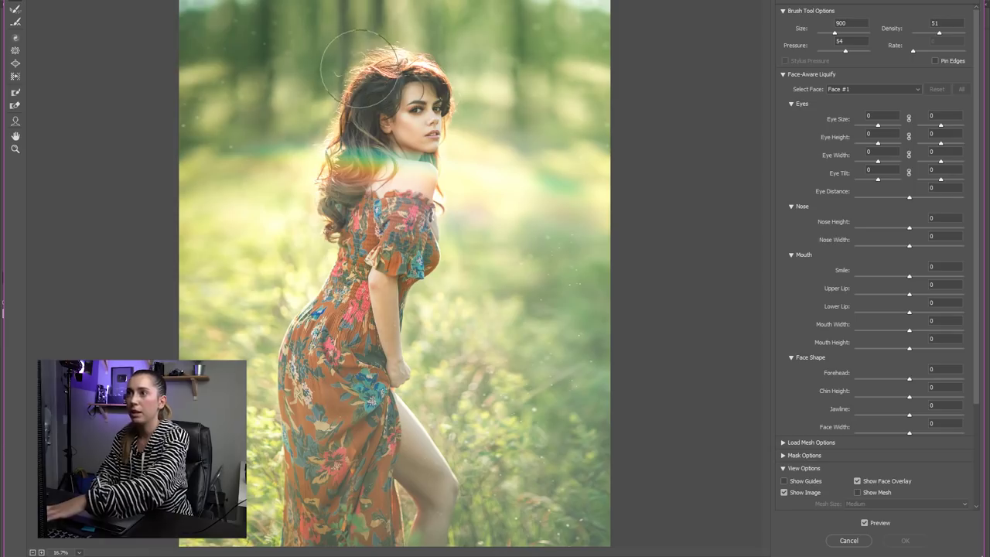
key(bracketright)
key(bracketright)
key(bracketright)
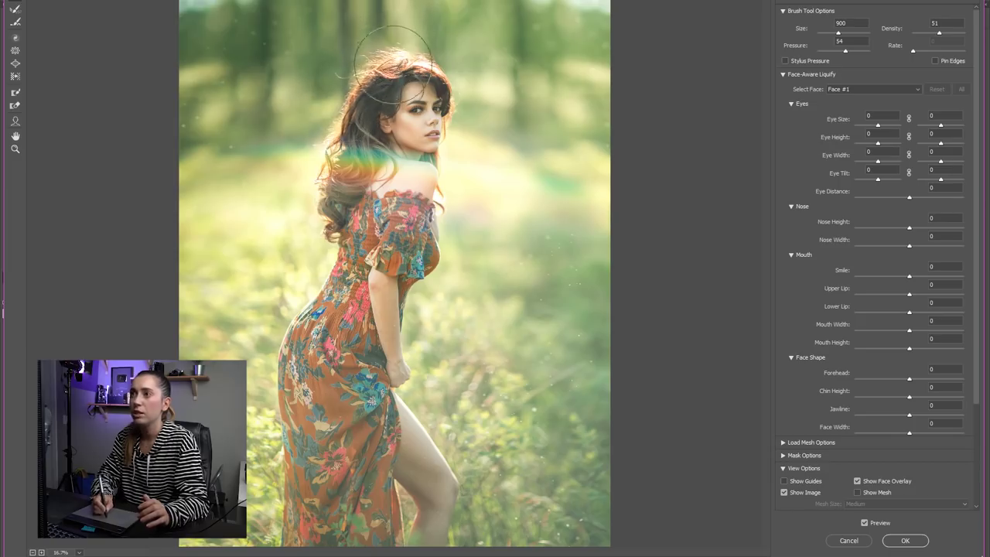
Step: Refine the hair's outline in Liquify with brush sizes 500 and 900, and apply the filter
key(bracketleft)
key(bracketleft)
key(bracketleft)
key(bracketleft)
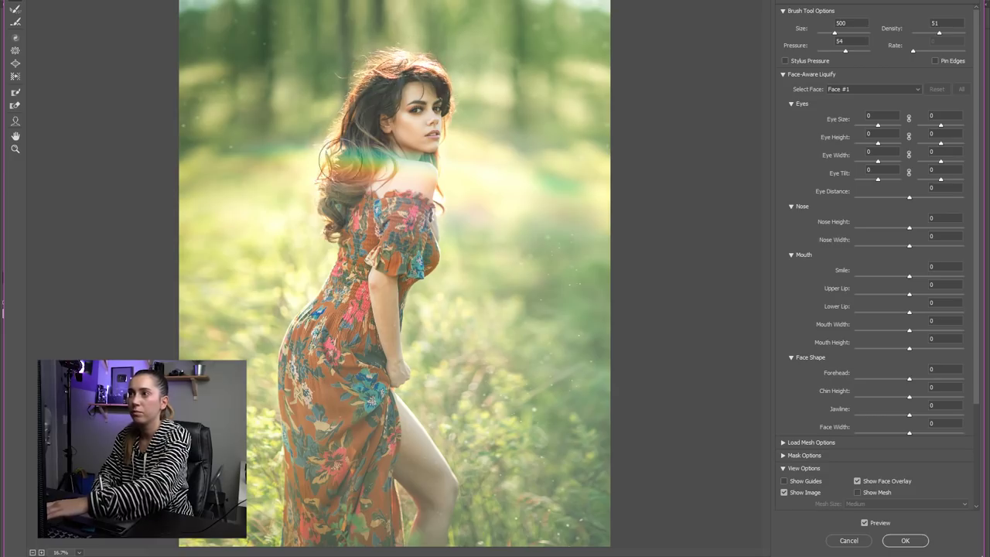
key(bracketright)
key(bracketright)
key(bracketright)
key(bracketright)
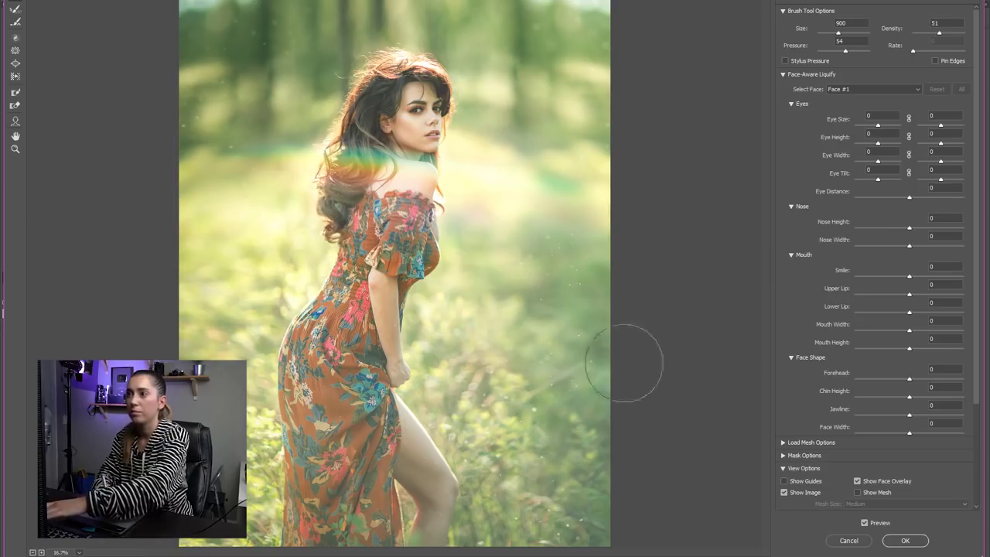
click(899, 543)
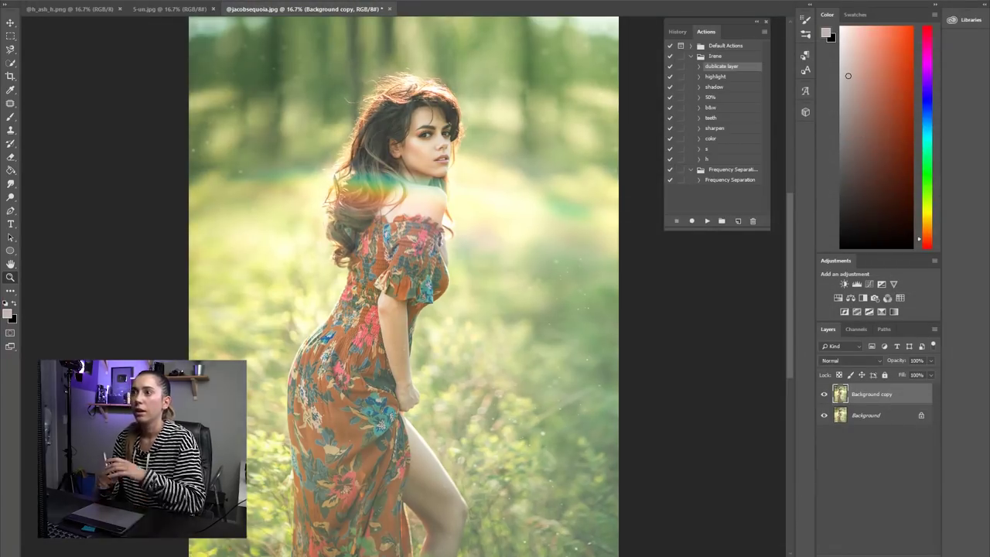
Step: Compare the portrait with the liquified Background copy layer hidden and shown
click(824, 396)
click(823, 396)
click(823, 396)
click(823, 396)
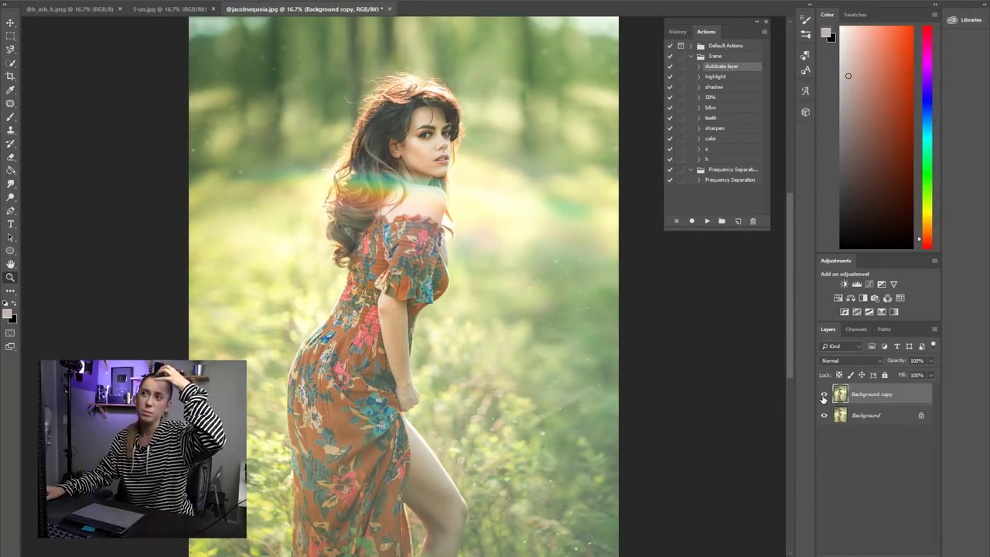
Step: Compare the rainbow-flare portrait with and without its liquified Background copy layer several more times
click(824, 396)
click(824, 396)
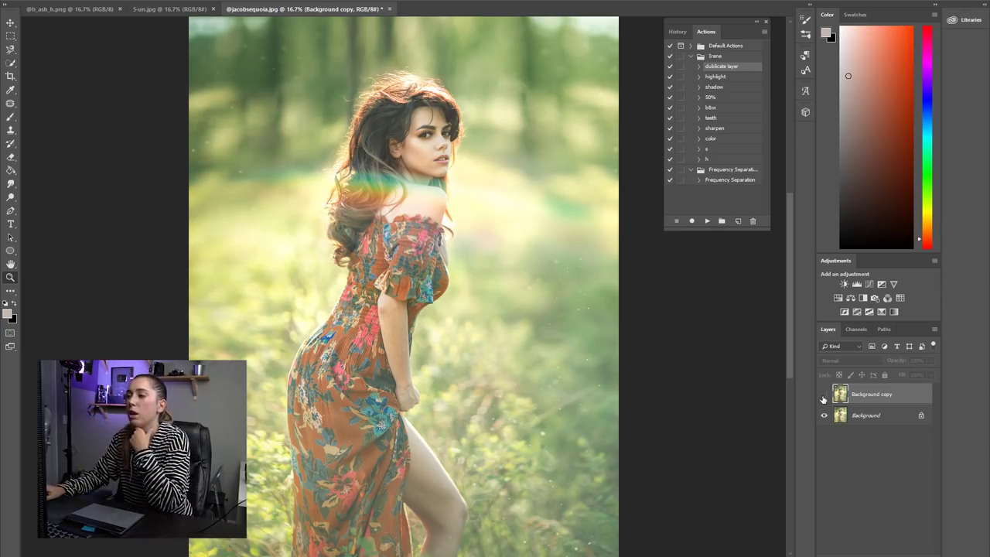
click(824, 396)
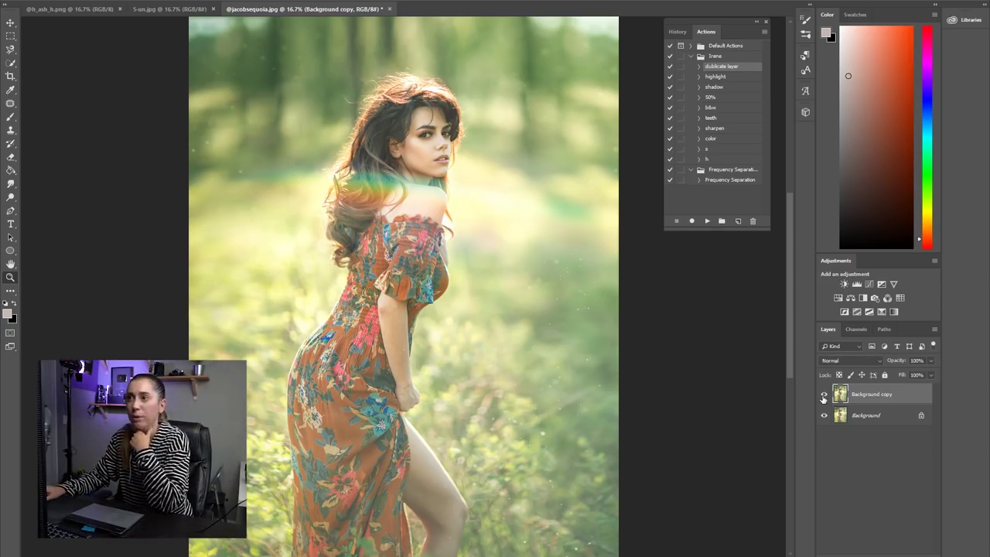
click(824, 396)
click(824, 396)
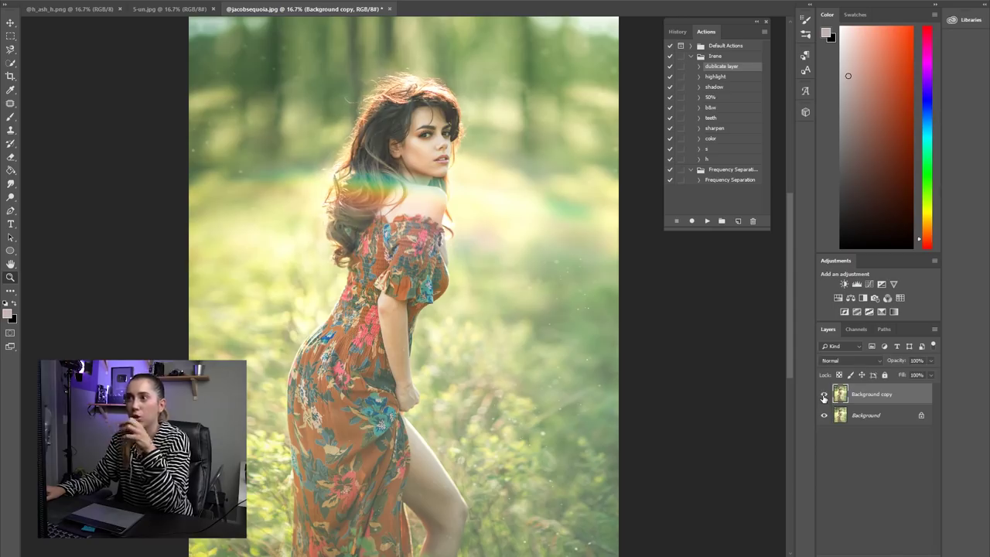
click(824, 396)
click(823, 396)
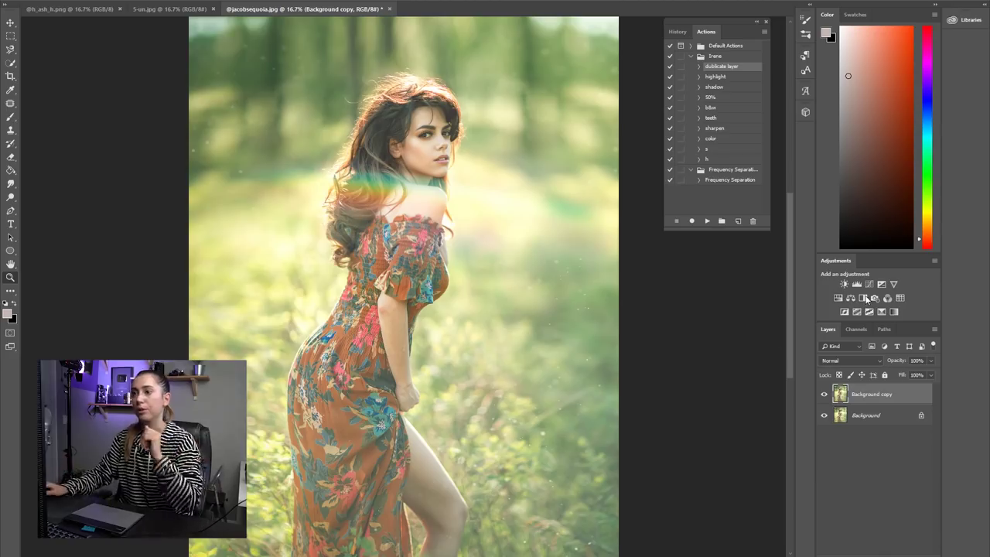
Step: Set the Brush's foreground colour to ec3d03 and paint an outward-pointing arrow on each side of the woman
scroll(782, 308, down, 3)
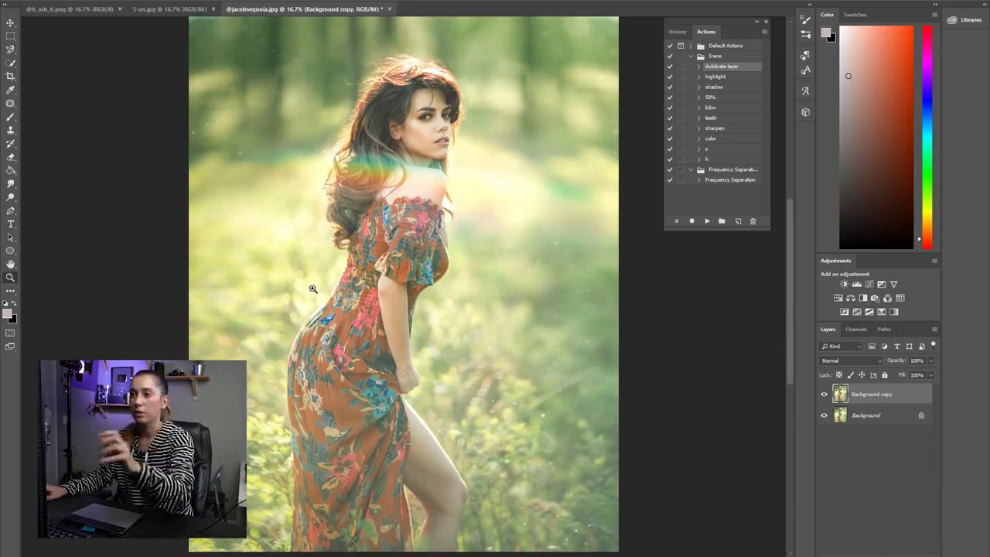
click(10, 116)
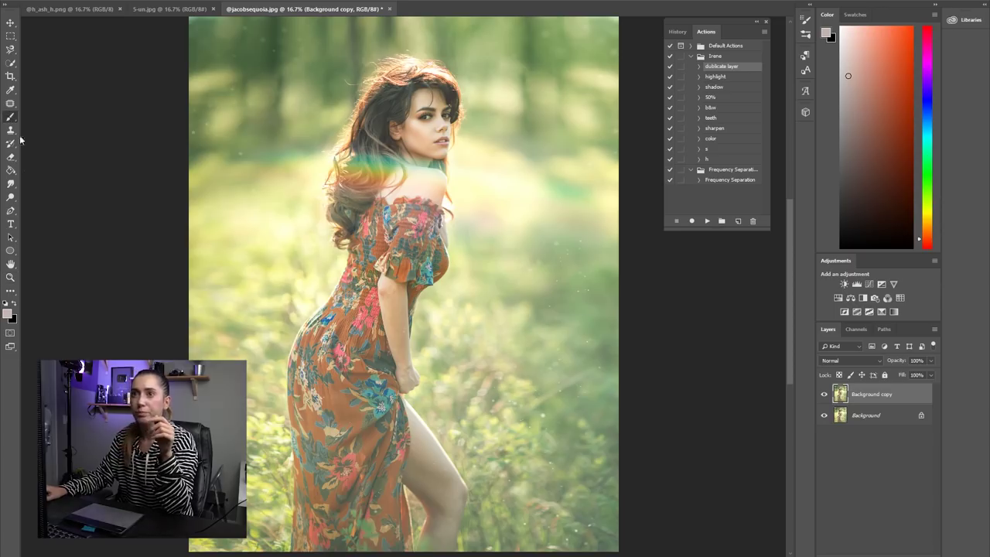
click(7, 314)
text(ff4000)
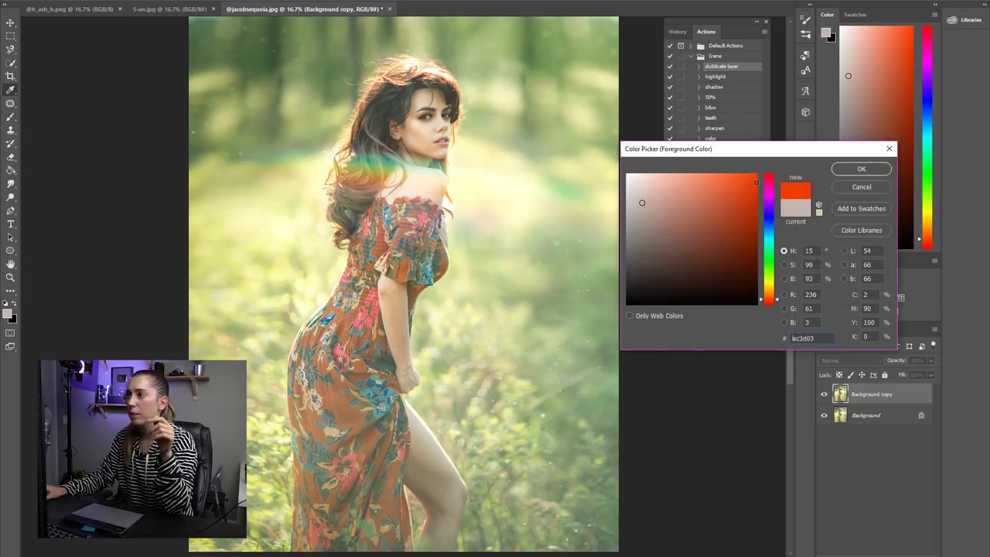
click(845, 169)
drag(250, 277, 202, 269)
mouse_move(240, 250)
mouse_down()
mouse_move(224, 257)
mouse_move(219, 294)
mouse_up()
drag(544, 272, 567, 270)
drag(566, 270, 526, 281)
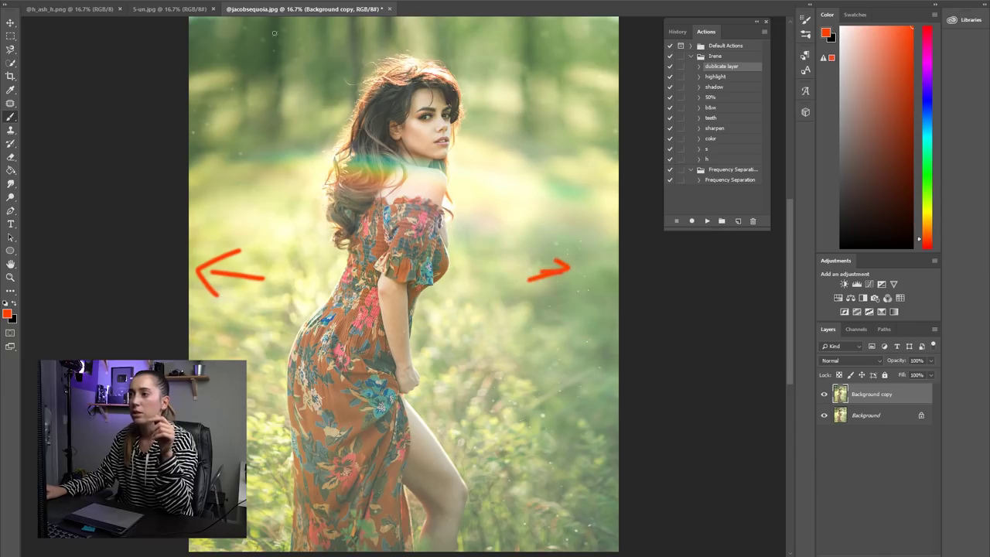
Step: Check the original 5-un.jpg, mark vertical lines on both sides of the woman in the rainbow-flare portrait, and undo both lines
click(147, 11)
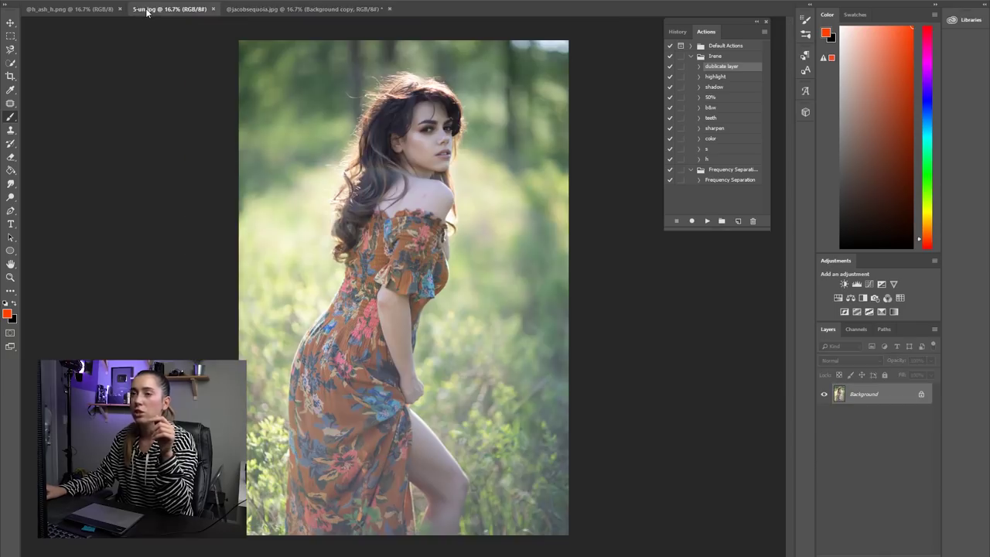
click(236, 9)
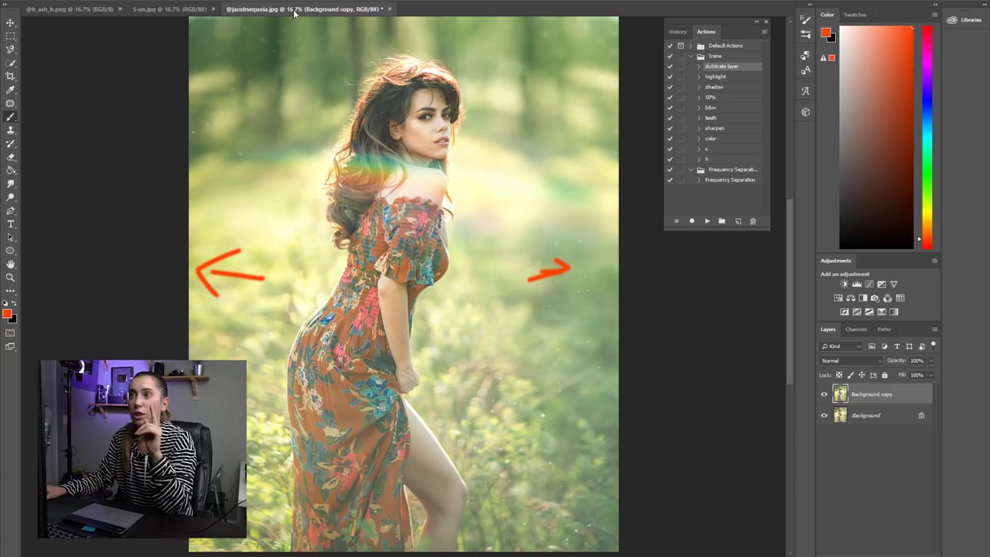
mouse_move(297, 27)
mouse_down()
mouse_move(307, 236)
mouse_move(294, 360)
mouse_up()
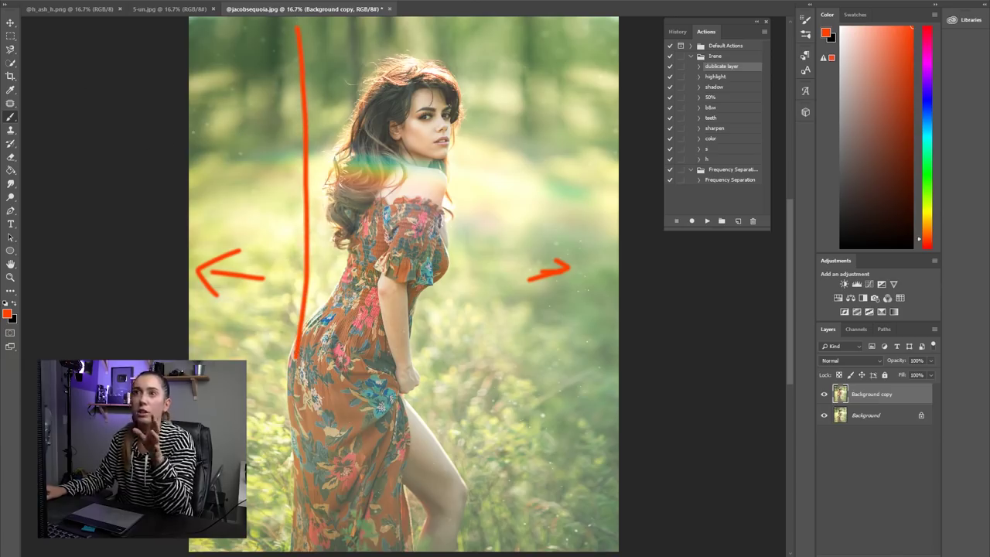
drag(498, 91, 496, 497)
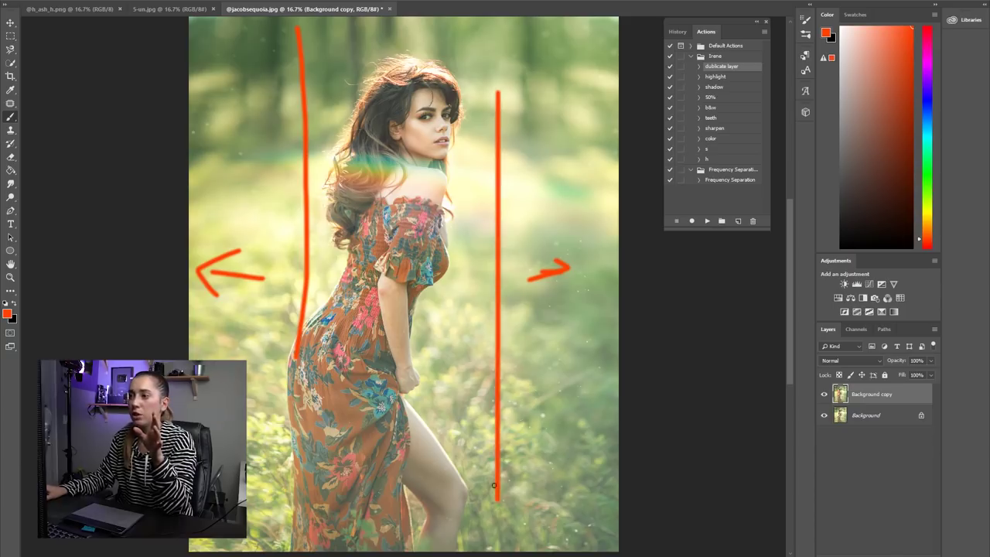
click(49, 0)
click(50, 6)
click(49, 0)
click(50, 7)
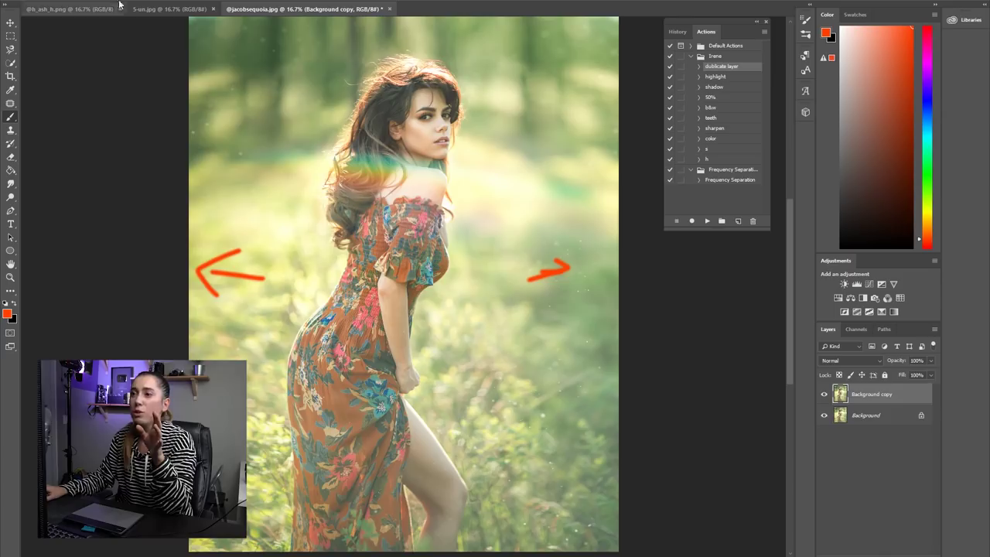
Step: Crop 5-un.jpg outward from the reset crop frame, adding a strip of extra canvas on both sides, and apply it
click(154, 8)
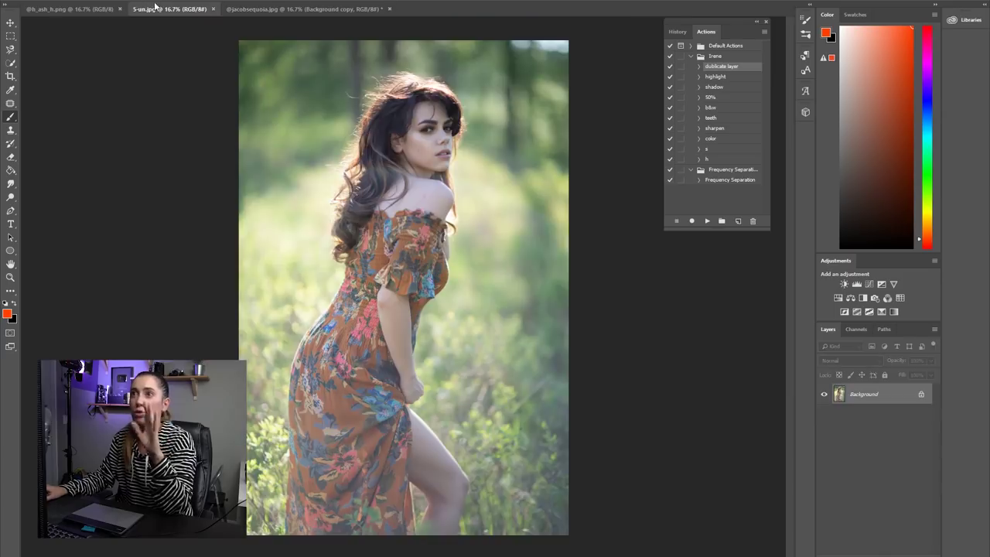
click(10, 75)
right_click(353, 204)
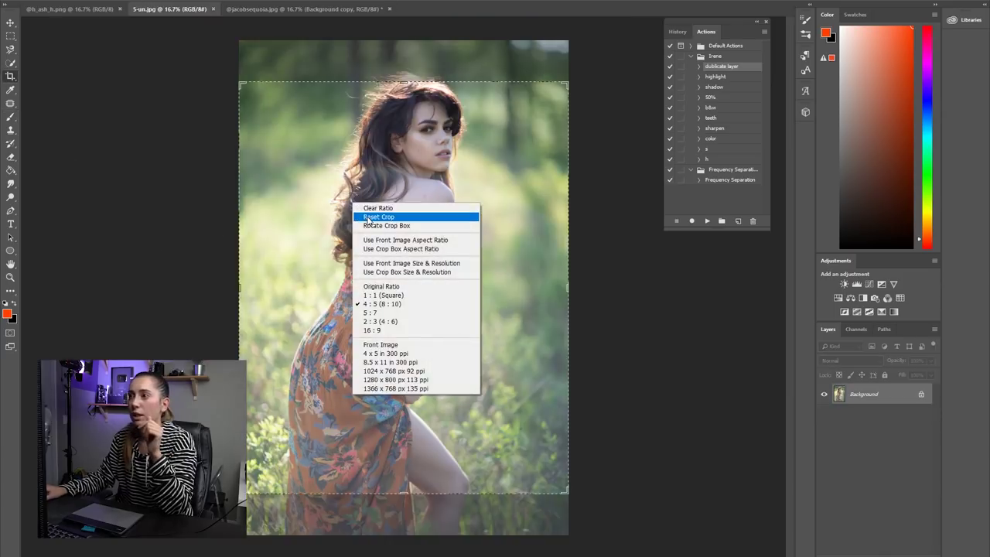
click(369, 217)
mouse_move(240, 284)
mouse_down()
mouse_move(229, 272)
mouse_move(227, 286)
mouse_up()
drag(591, 287, 596, 287)
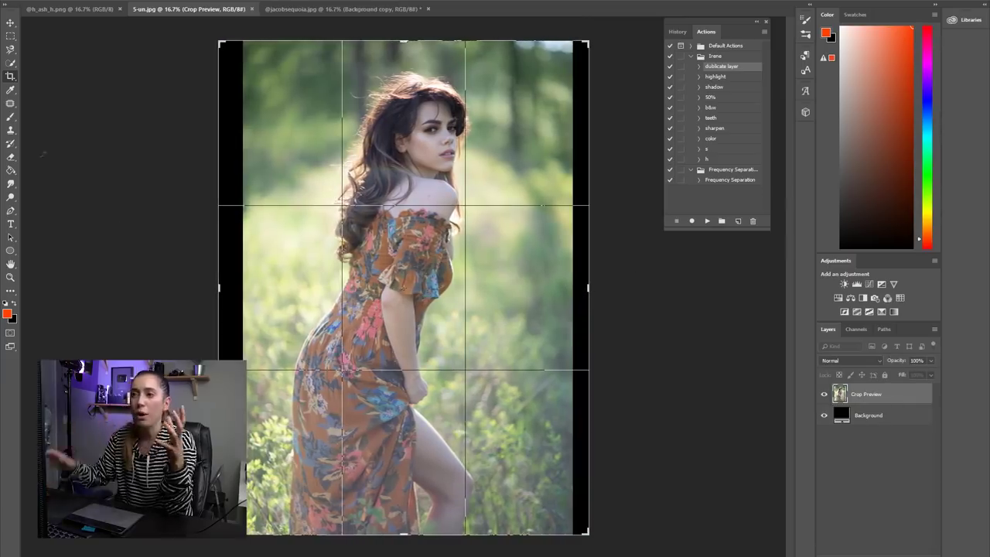
click(12, 22)
click(441, 193)
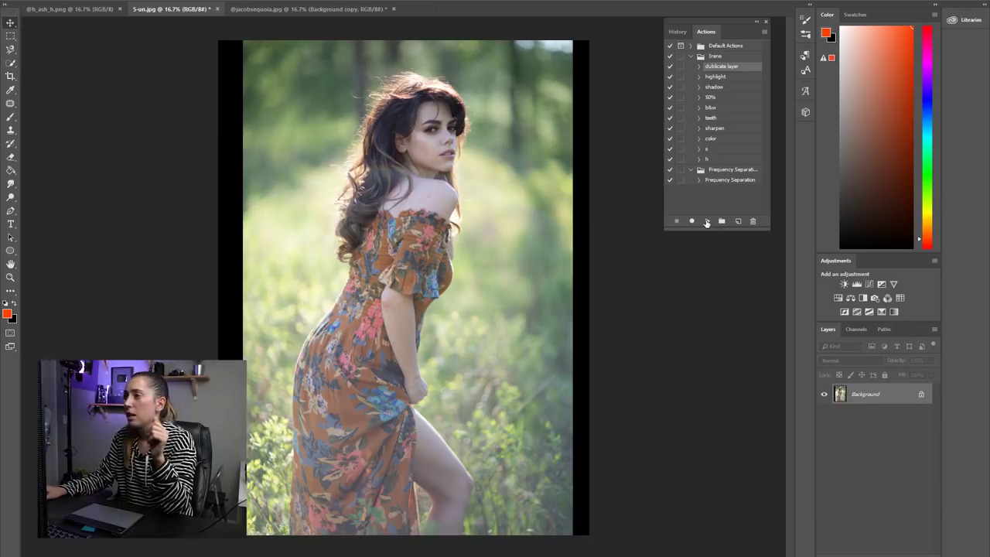
Step: Duplicate the Background layer of the widened 5-un.jpg
right_click(863, 397)
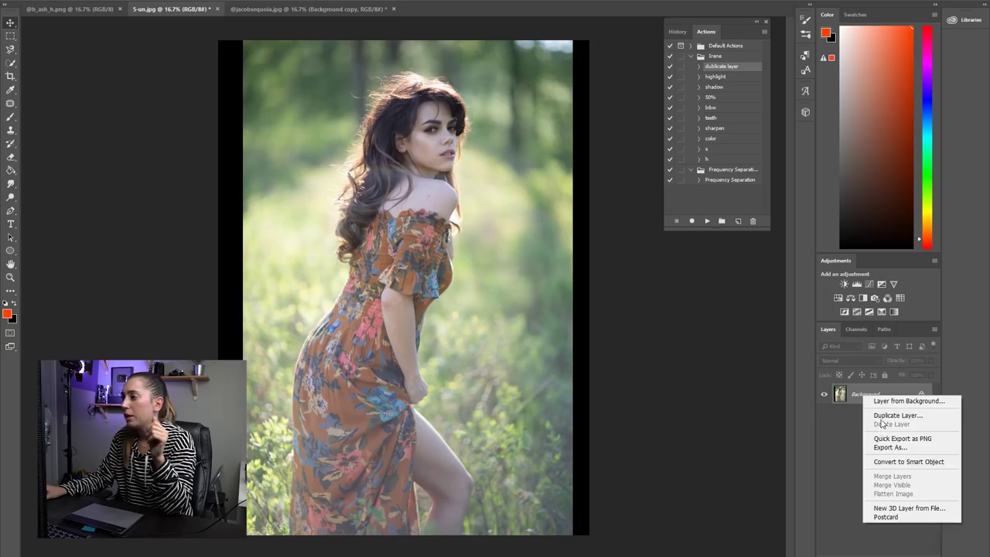
click(890, 414)
click(585, 157)
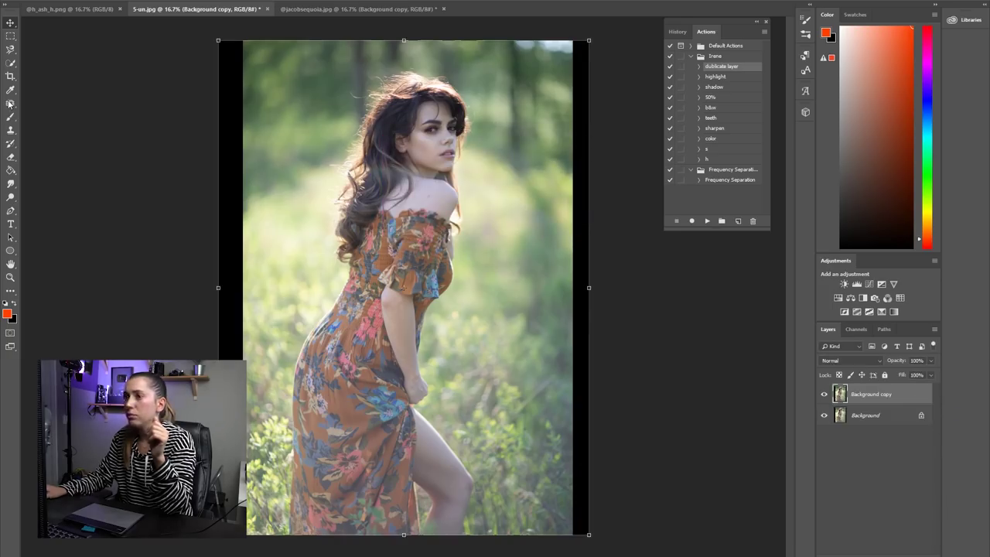
Step: Select a full-height strip left of the woman on the copy, stretch it outward over the black left margin with Free Transform, and deselect
click(10, 35)
drag(219, 40, 294, 541)
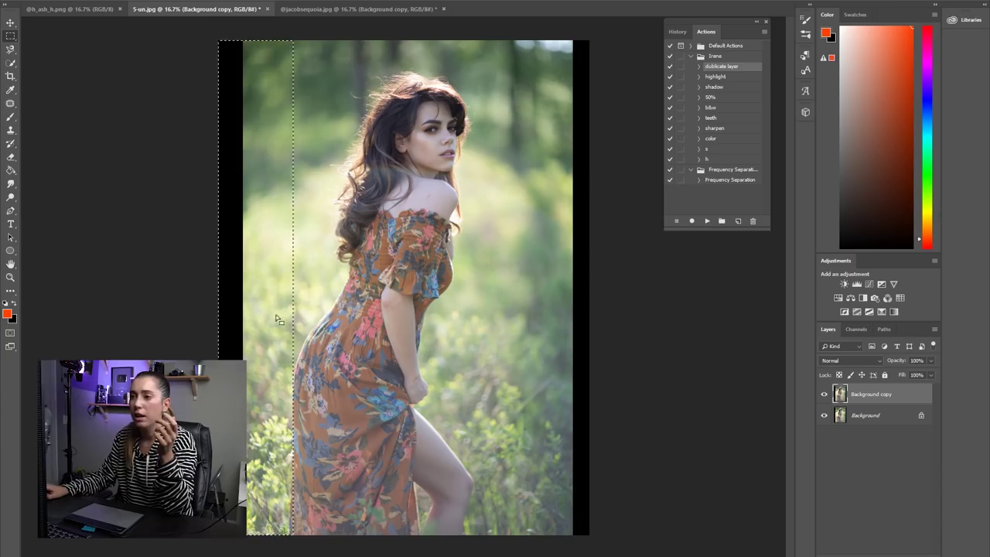
right_click(275, 233)
click(303, 334)
right_click(265, 263)
click(285, 309)
drag(218, 288, 181, 288)
click(8, 26)
click(450, 195)
click(143, 2)
click(144, 4)
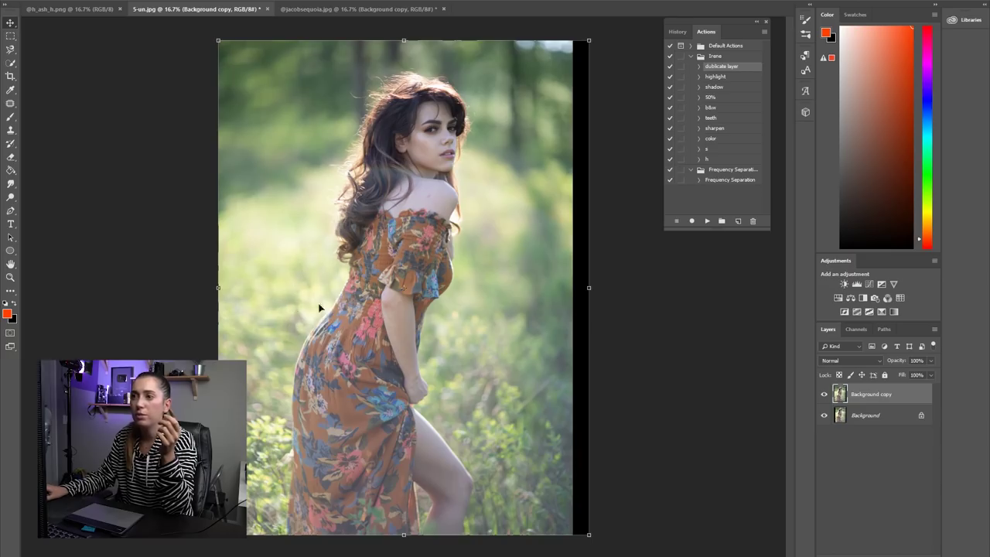
Step: Compare the extended left background with the Background copy layer hidden and shown
click(824, 394)
click(824, 396)
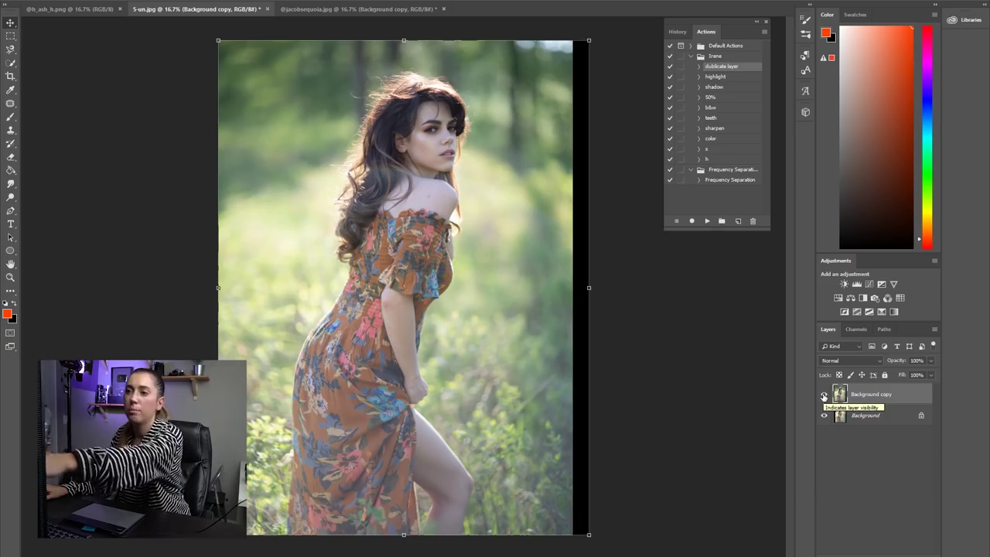
click(824, 395)
click(824, 395)
Step: Choose the Eraser tool and enlarge its brush by four increments
click(10, 157)
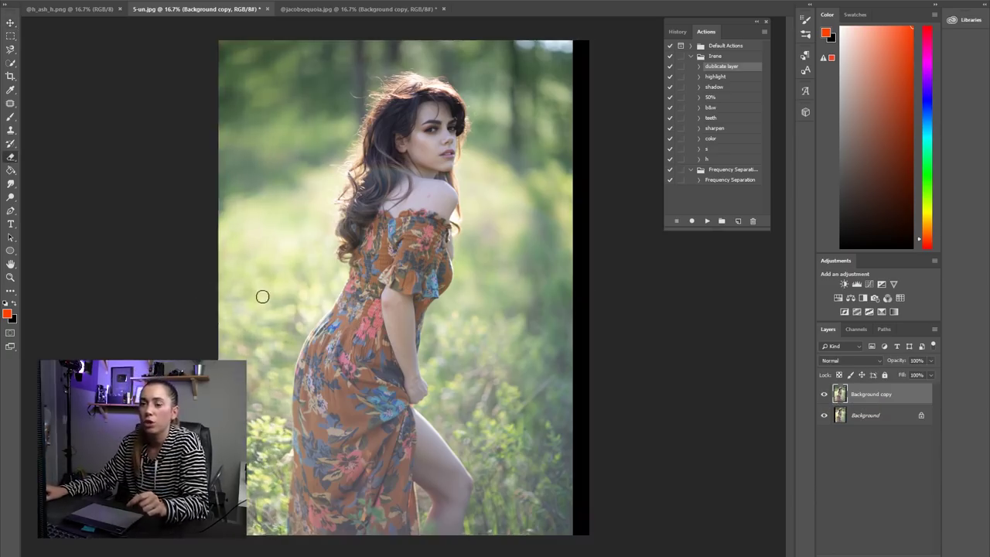
key(bracketright)
key(bracketright)
key(bracketright)
key(bracketright)
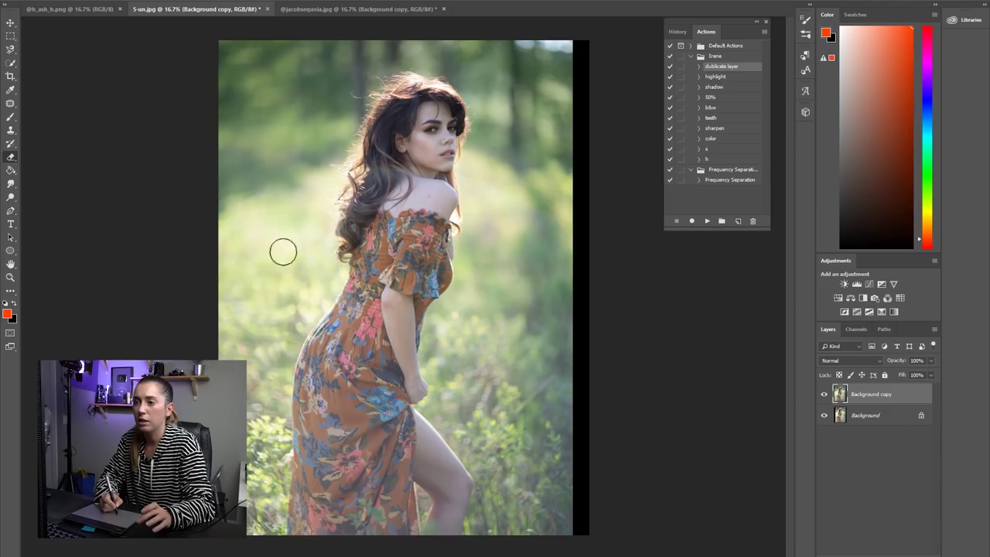
Step: Toggle the Background copy layer's visibility repeatedly to examine the stretched background against the unstretched image
click(824, 395)
click(825, 395)
click(825, 396)
click(824, 395)
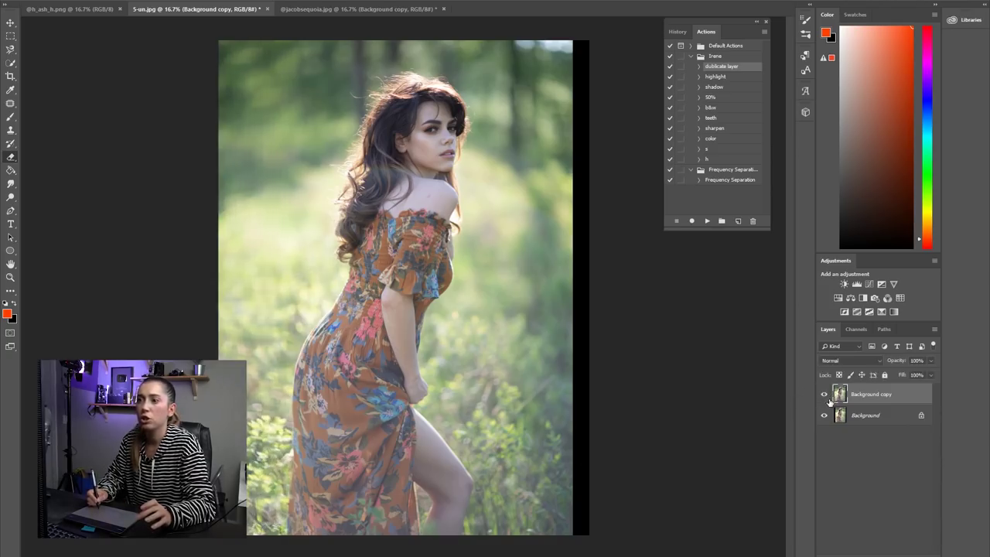
click(825, 395)
click(824, 396)
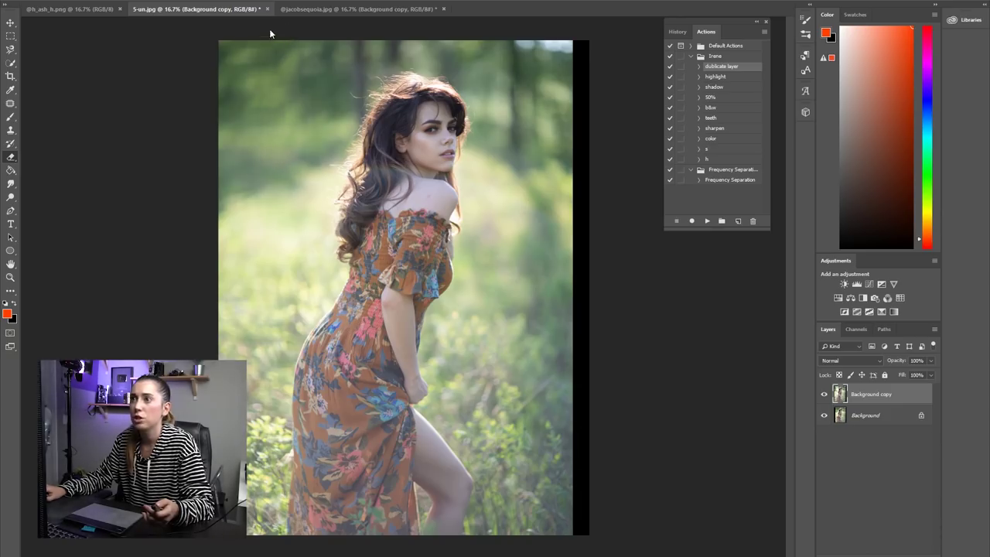
click(825, 395)
click(825, 396)
click(825, 395)
click(825, 395)
click(825, 395)
click(825, 396)
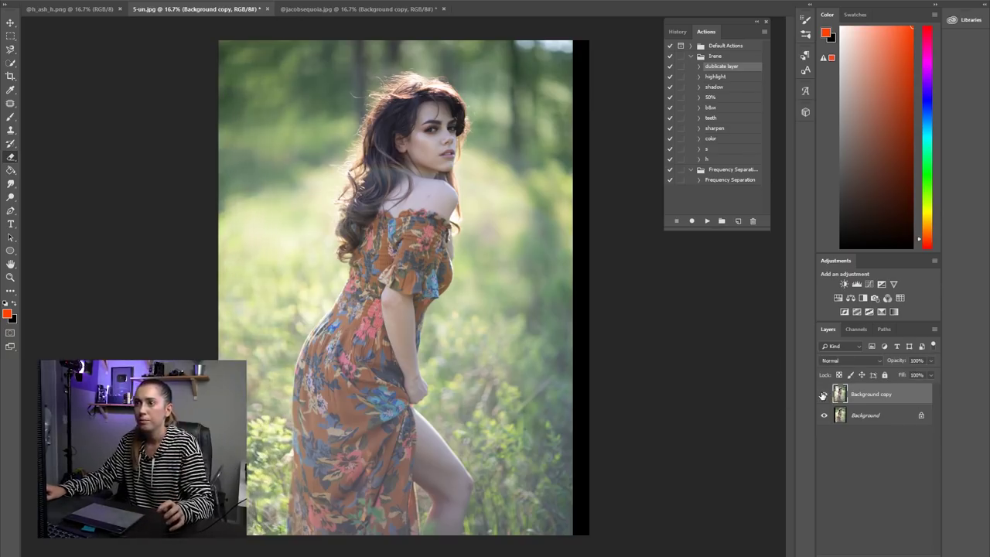
click(824, 395)
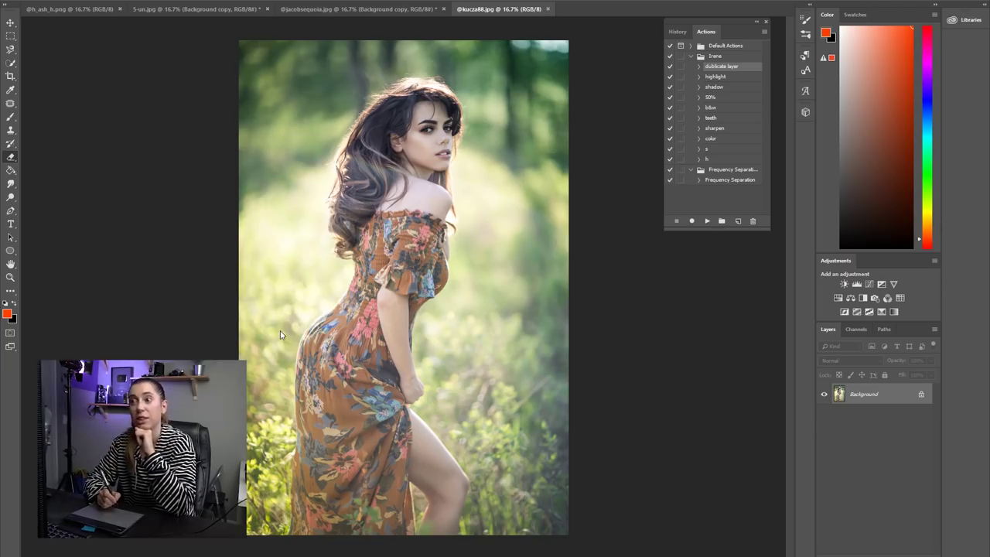
click(158, 0)
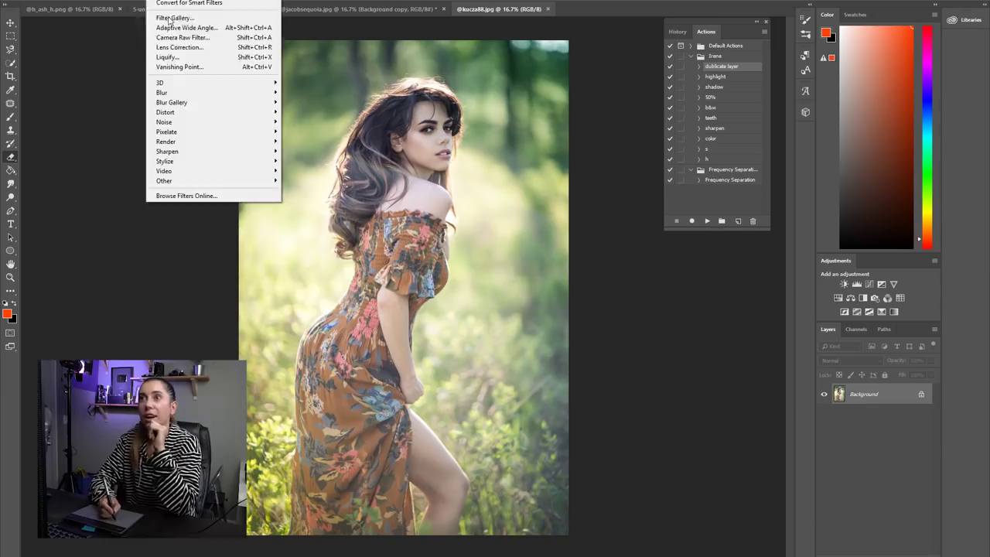
click(177, 58)
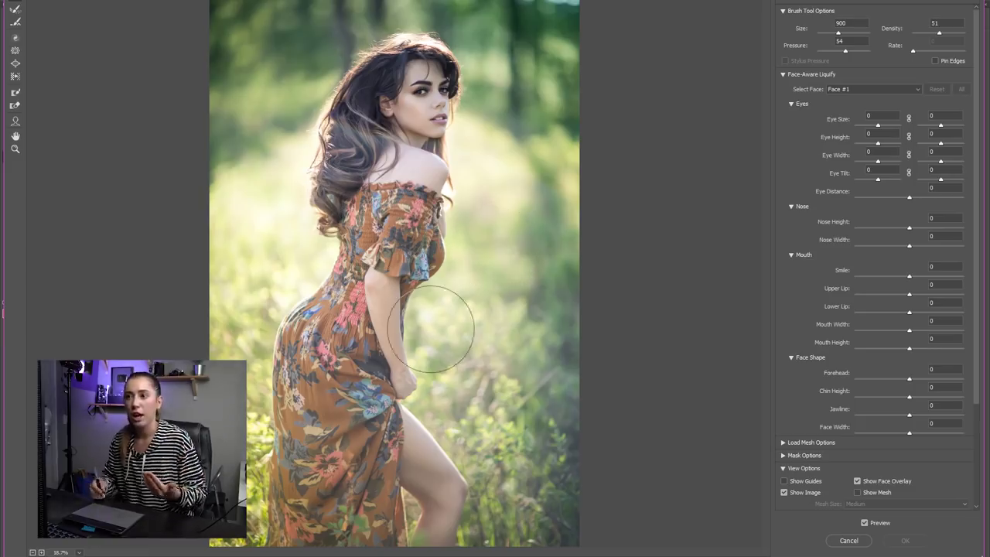
click(849, 540)
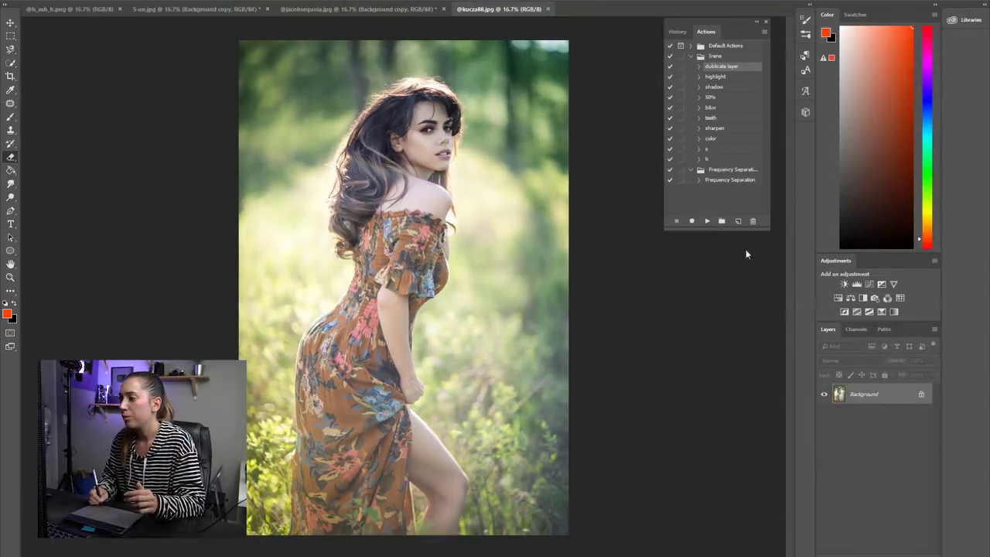
Step: Paint an orange Brush mark along the back curve of the woman's hips, undoing the first stroke from her waist
click(11, 117)
mouse_move(338, 310)
mouse_down()
mouse_move(309, 316)
mouse_move(291, 355)
mouse_up()
click(78, 6)
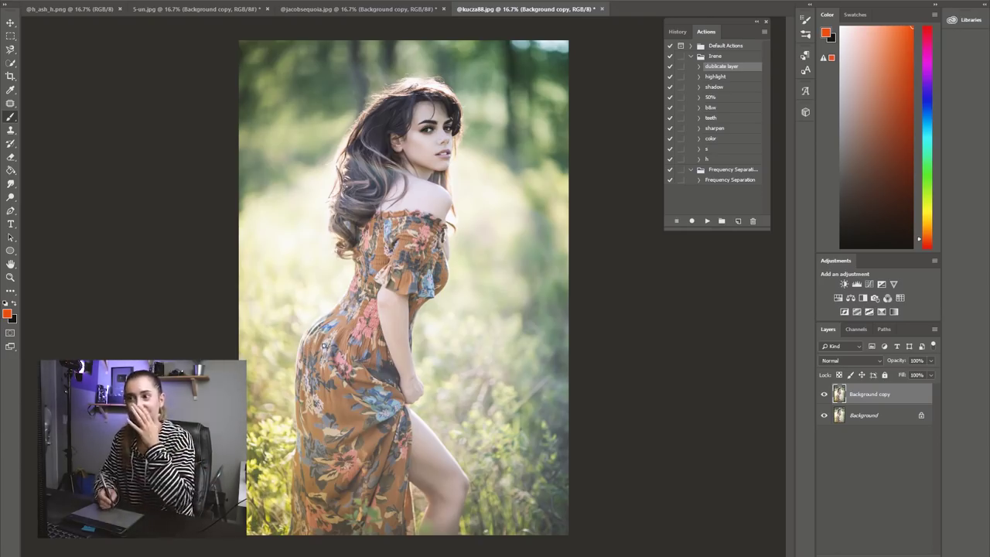
mouse_move(296, 355)
mouse_down()
mouse_move(296, 395)
mouse_move(297, 346)
mouse_up()
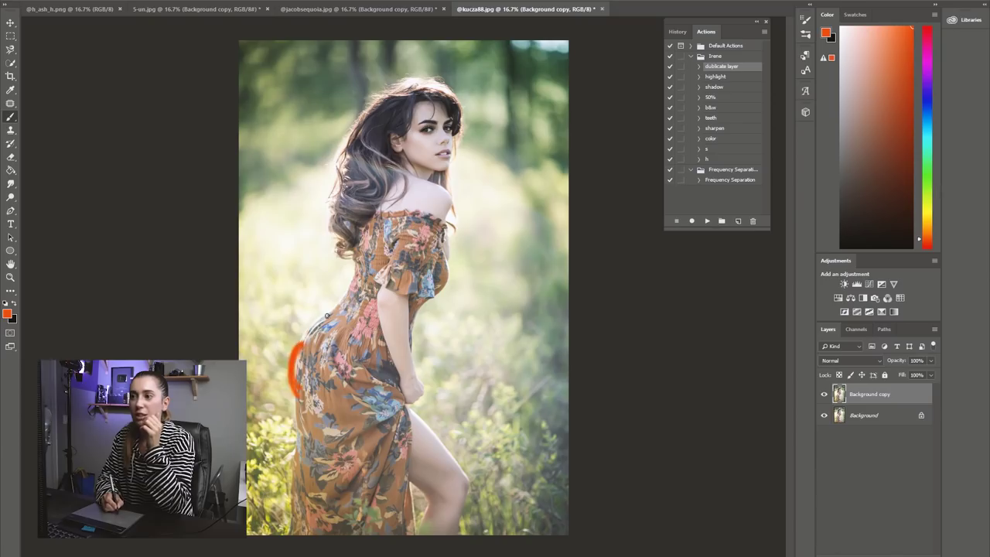
Step: Mark the curve of the woman's lower back with an orange stroke above the hip mark, and undo it
drag(334, 310, 309, 340)
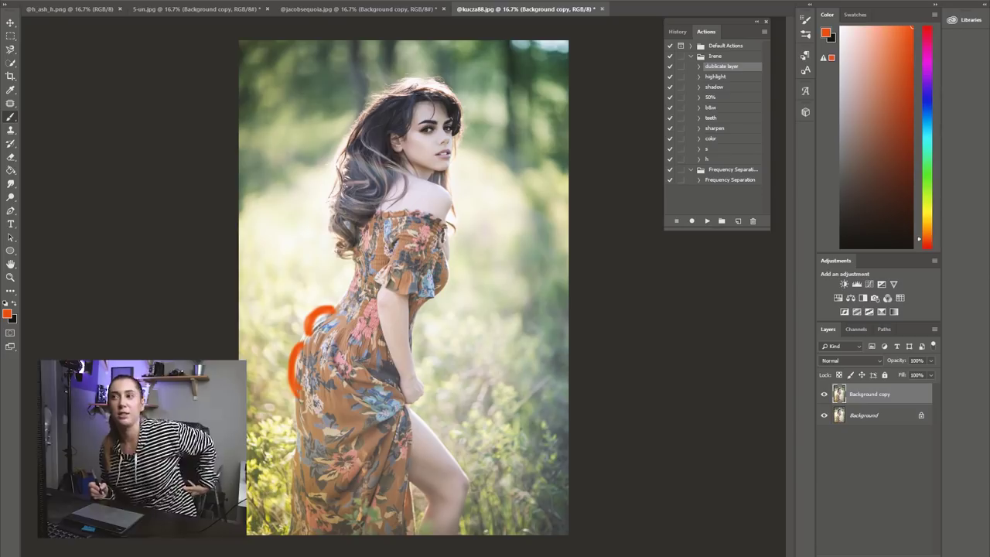
click(50, 1)
click(77, 21)
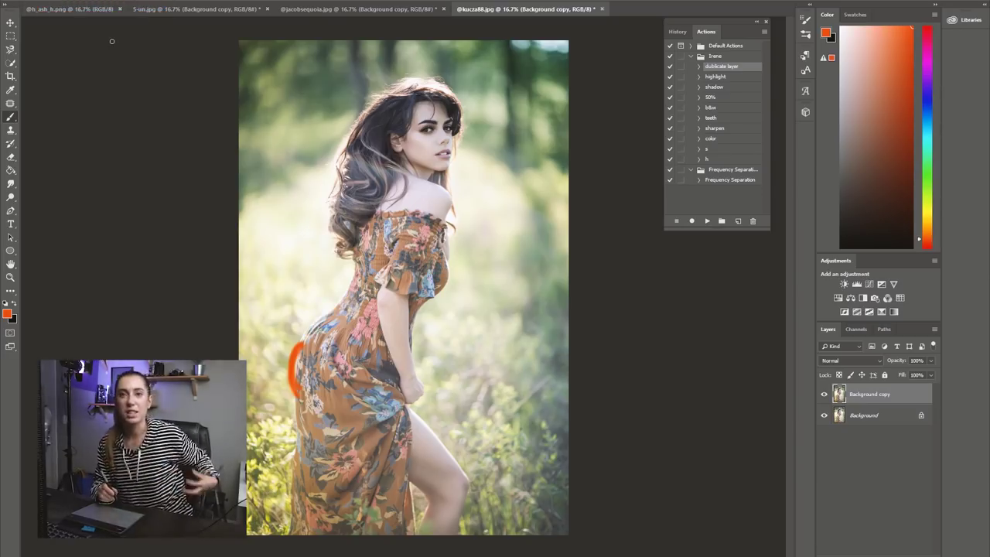
Step: Undo the orange hip mark and reshape the woman's lower back into a smooth, fuller hip curve with Liquify
click(50, 1)
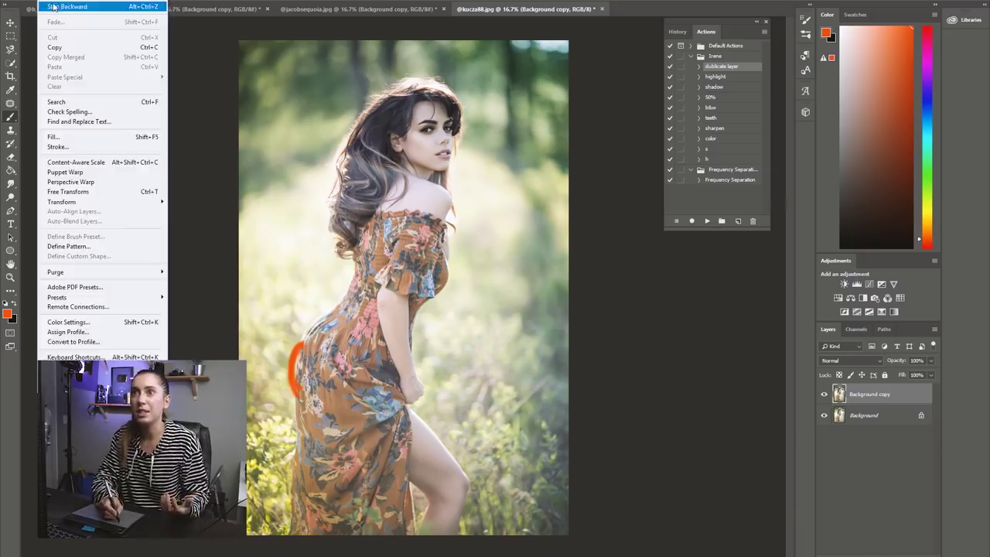
click(70, 7)
click(155, 1)
click(189, 63)
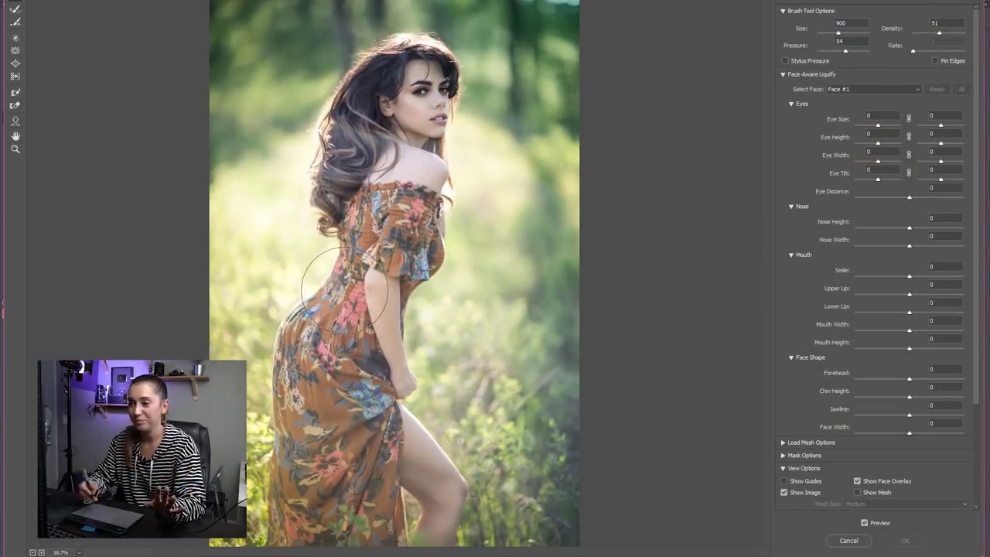
drag(289, 296, 287, 304)
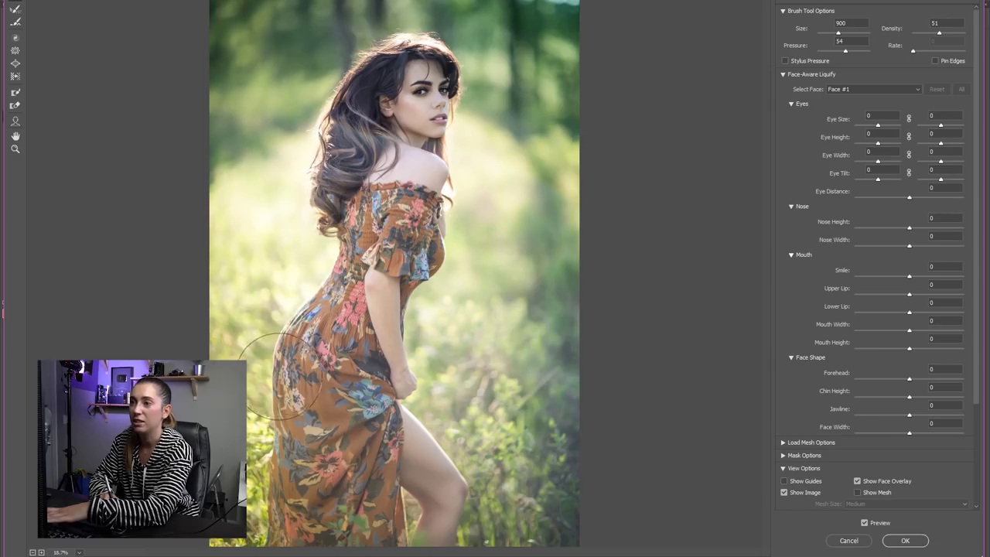
drag(274, 376, 273, 358)
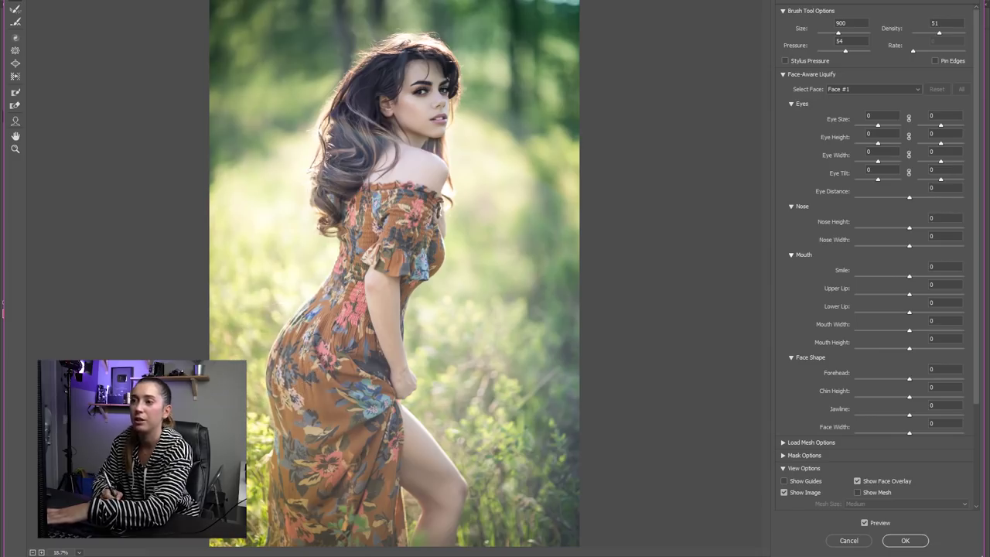
click(902, 540)
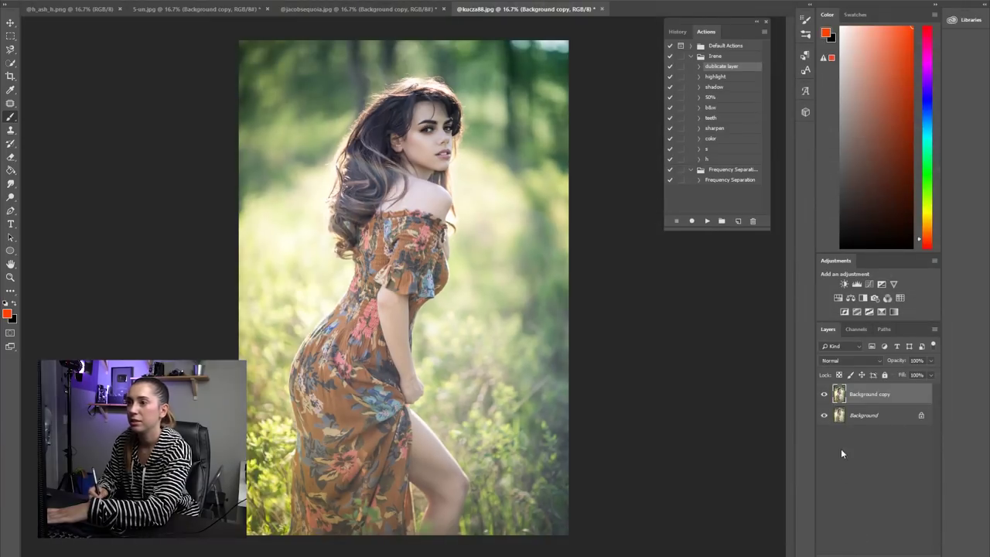
Step: Toggle the Background copy layer's visibility repeatedly to compare the reshaped hip curve with the original
click(824, 393)
click(825, 394)
click(824, 393)
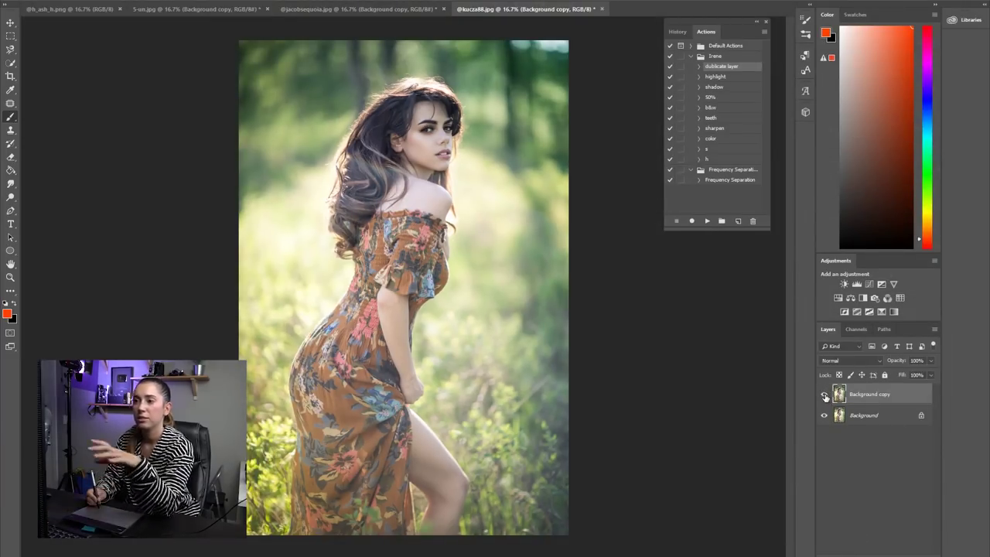
click(825, 396)
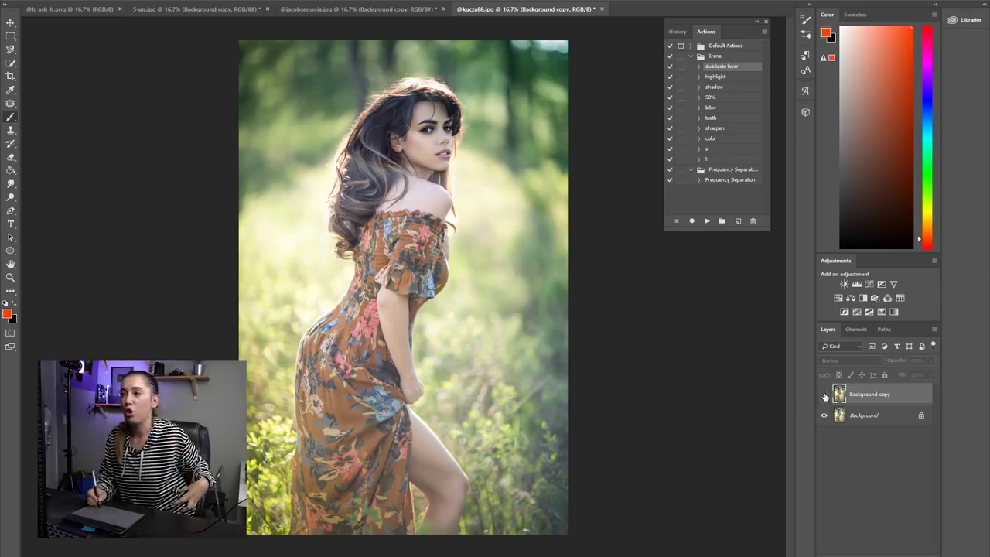
click(824, 396)
click(825, 395)
click(825, 397)
Step: Add volume to the top and back of the woman's hair in Liquify, starting with a brush size of 600
click(159, 0)
click(167, 59)
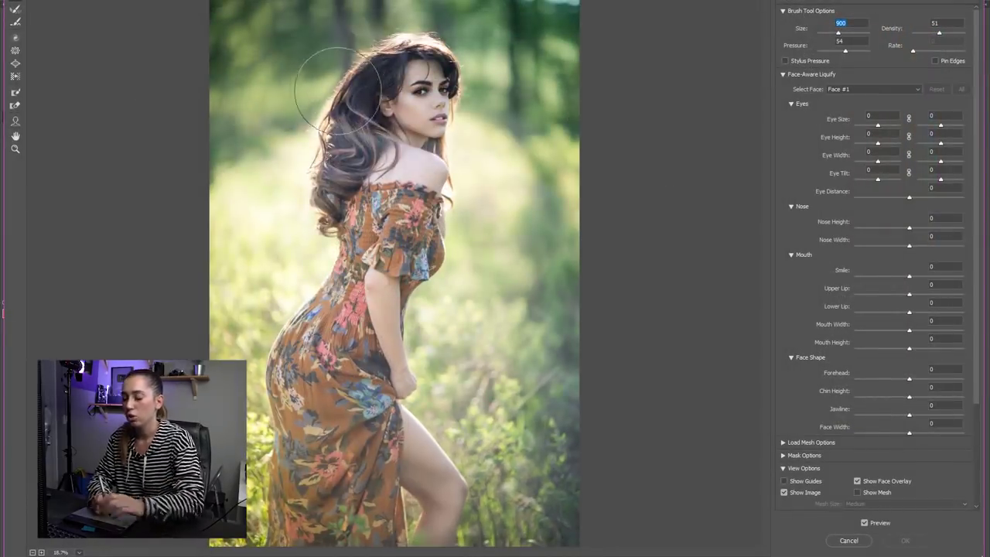
text(600)
key(Return)
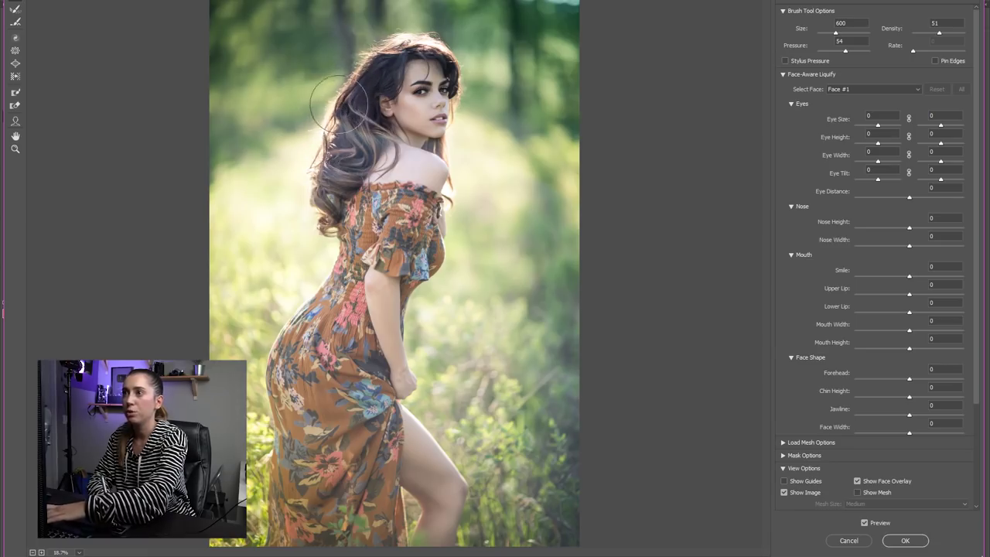
key(bracketleft)
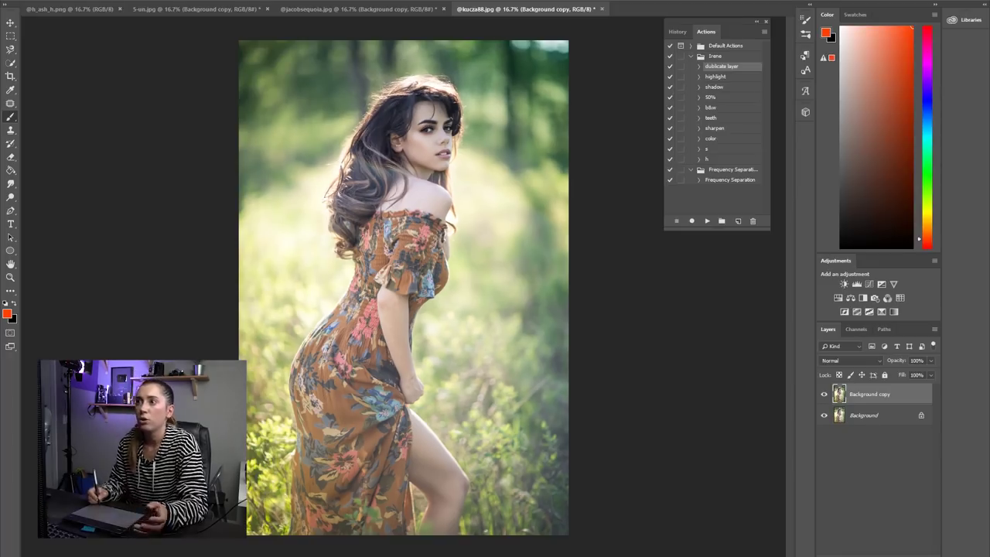
Step: Toggle the Background copy layer's visibility to compare the hair and body reshaping with the original photo
click(824, 394)
click(824, 393)
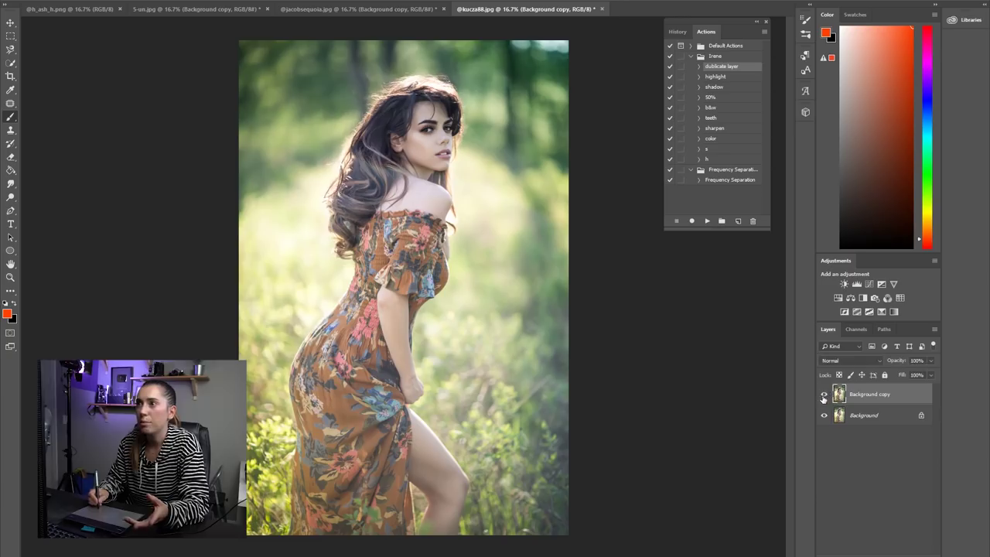
key(e)
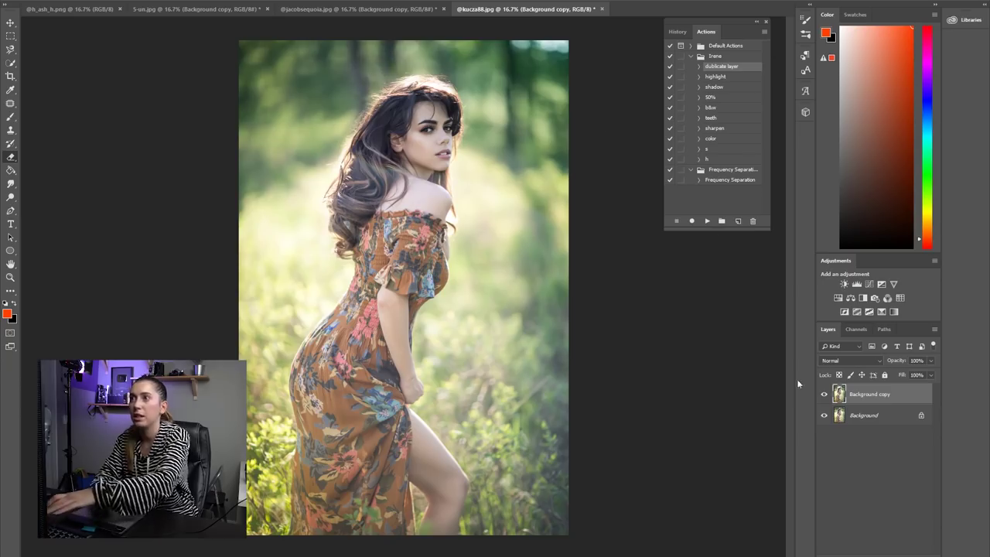
click(824, 394)
click(823, 394)
click(823, 395)
click(824, 396)
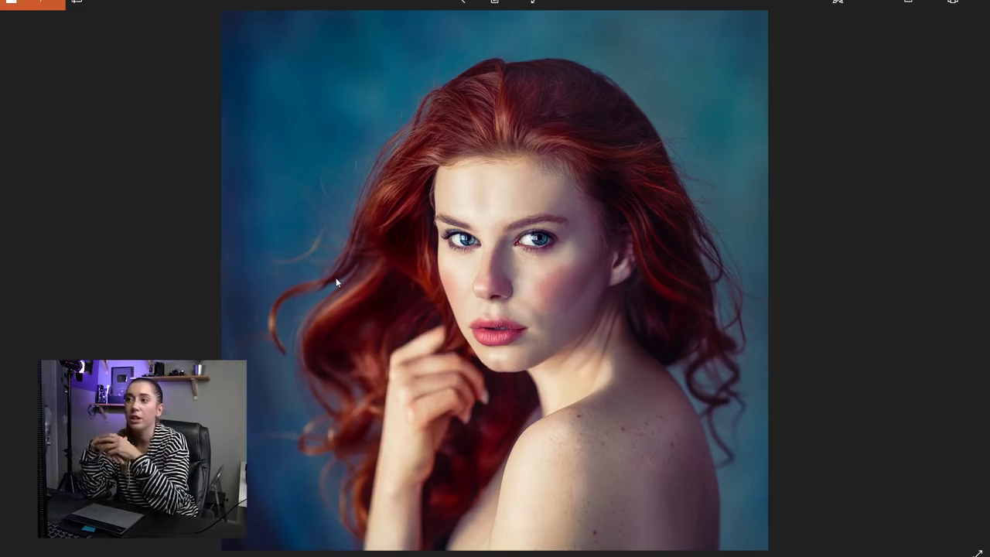
Step: Move past the current submission in the photo viewer and bring up the wide red-haired portrait with teal background in Photoshop
click(963, 290)
click(953, 1)
key(Escape)
click(920, 314)
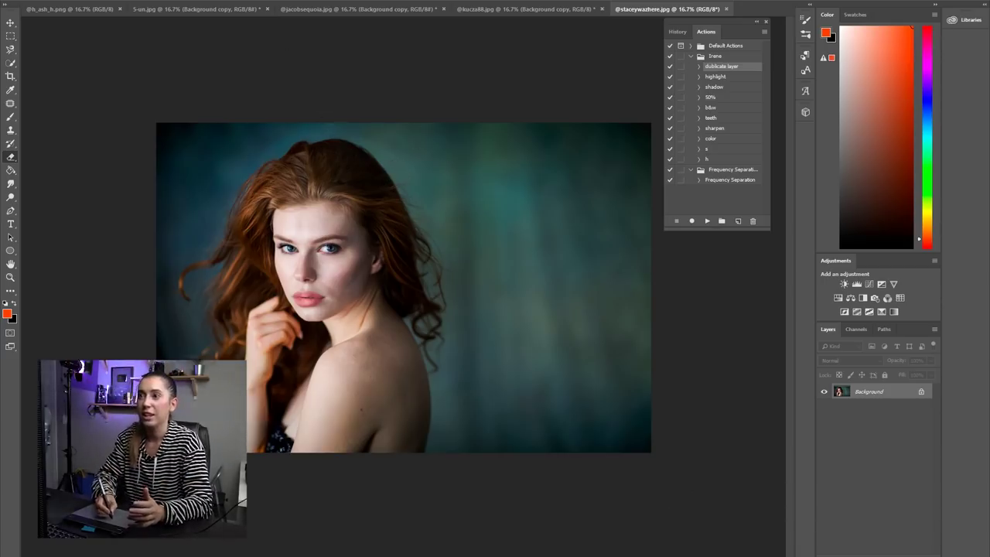
Step: Try to flatten and round the red-haired woman's crown in Liquify with a 700 brush
click(156, 1)
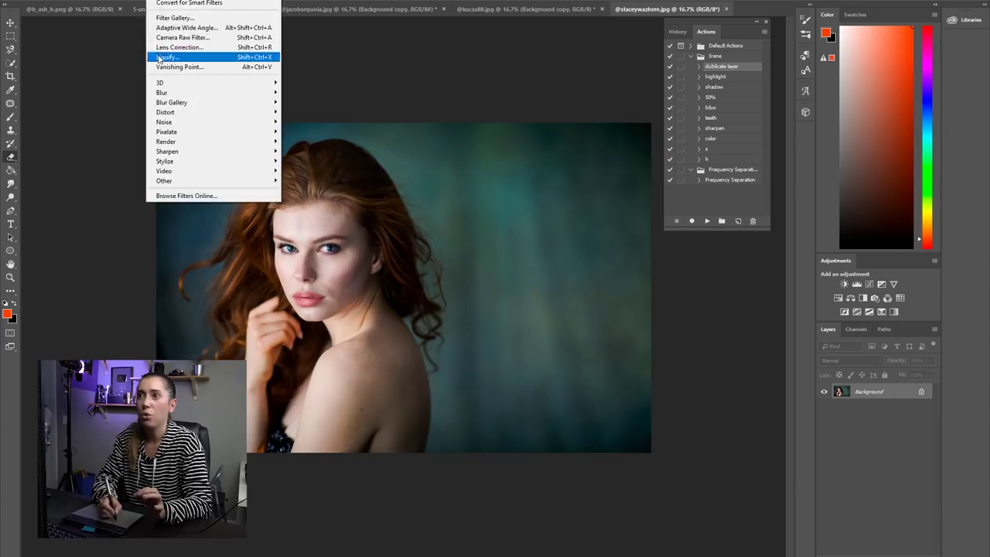
click(159, 57)
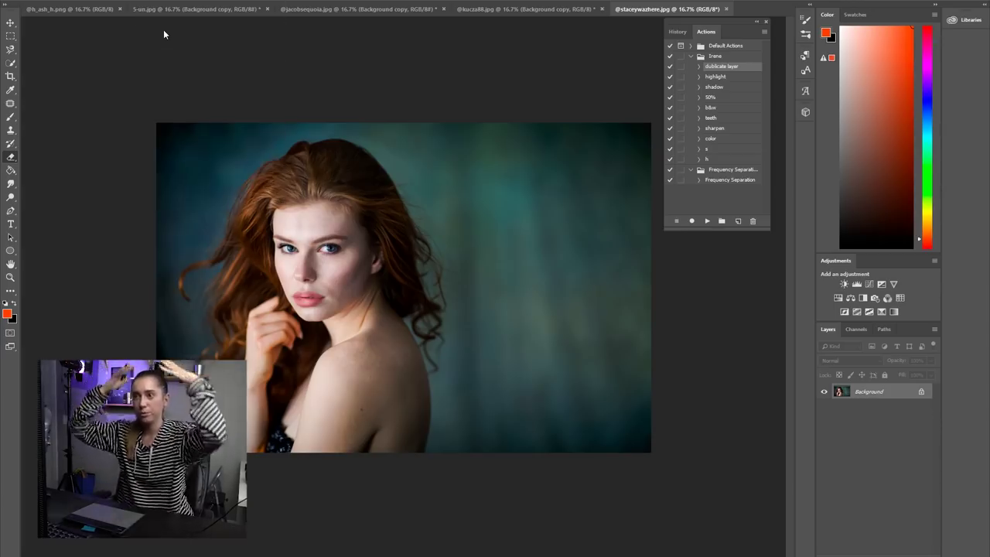
key(bracketright)
key(bracketright)
key(bracketright)
key(bracketright)
key(bracketright)
key(bracketright)
key(bracketright)
key(bracketright)
key(bracketright)
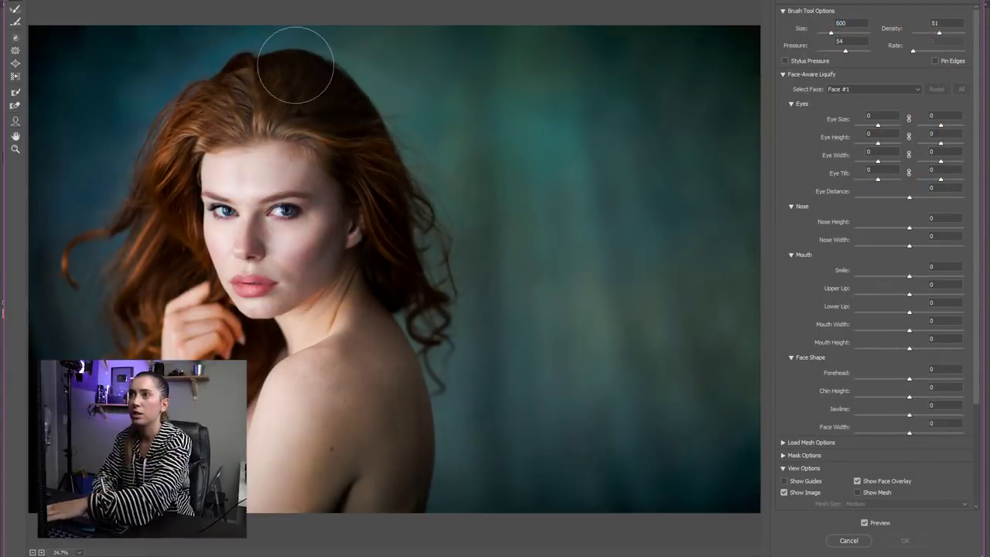
key(bracketleft)
key(bracketleft)
key(bracketleft)
key(bracketleft)
key(bracketleft)
key(bracketleft)
key(bracketleft)
key(bracketleft)
key(bracketleft)
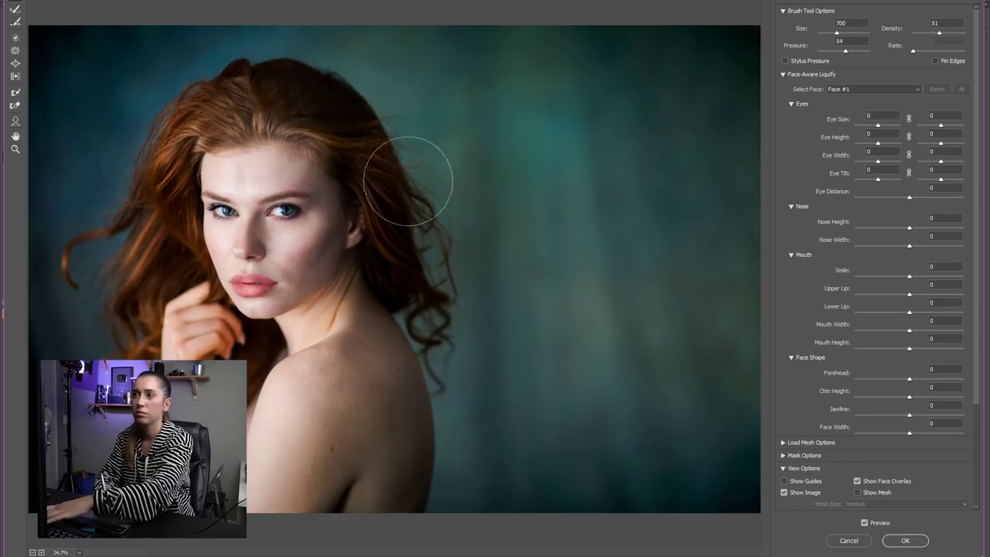
key(bracketright)
key(bracketright)
key(bracketright)
key(bracketright)
key(bracketright)
key(bracketright)
key(bracketright)
key(bracketright)
key(bracketright)
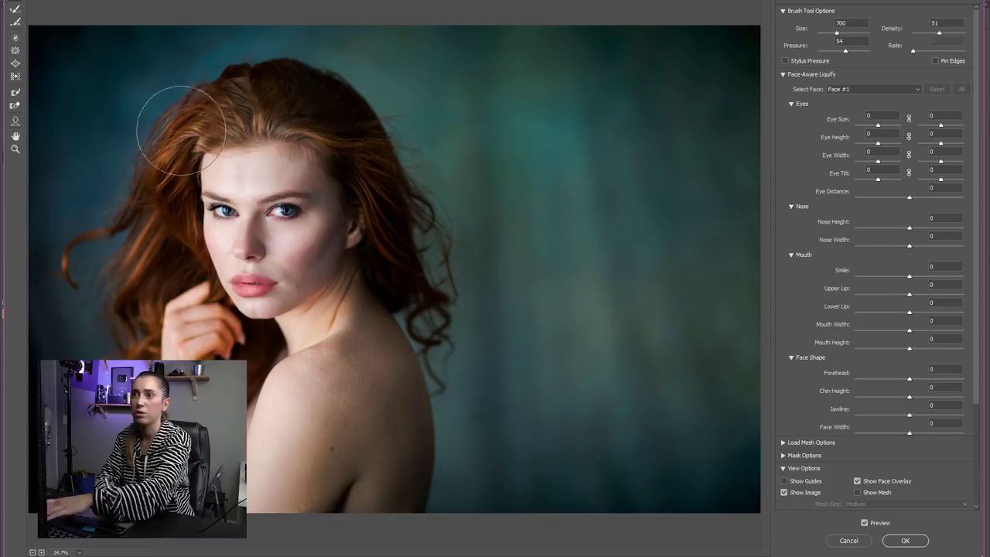
click(904, 540)
Step: Undo the Liquify change to the red-haired woman's hair
click(48, 0)
click(69, 6)
click(48, 0)
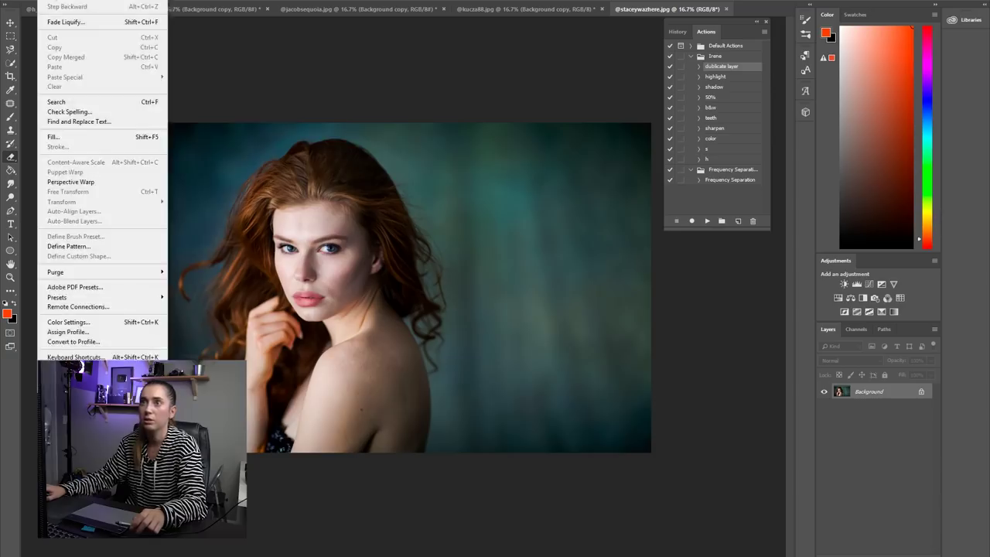
click(70, 6)
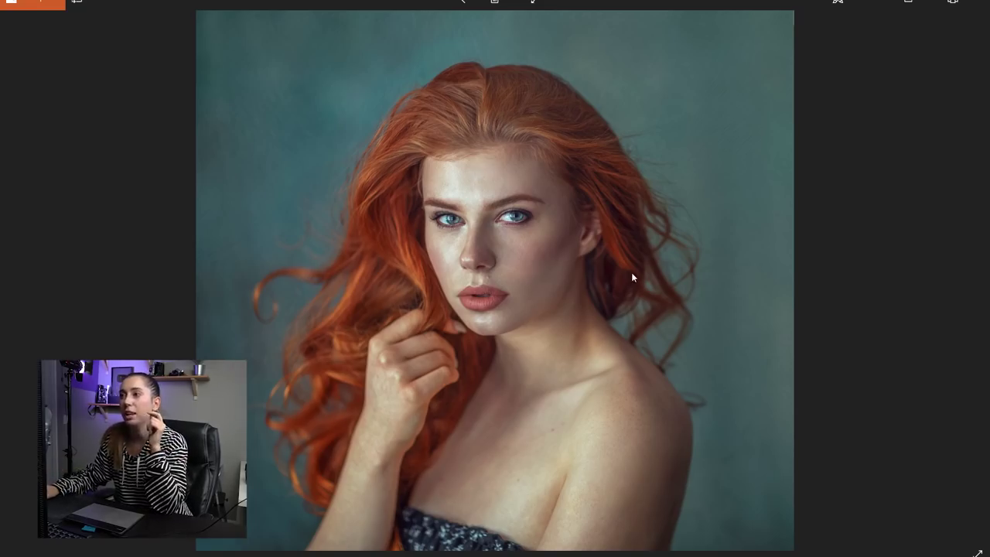
Step: Examine the bright orange-haired portrait in the photo viewer at its smallest zoom, and advance to the next submission
click(422, 2)
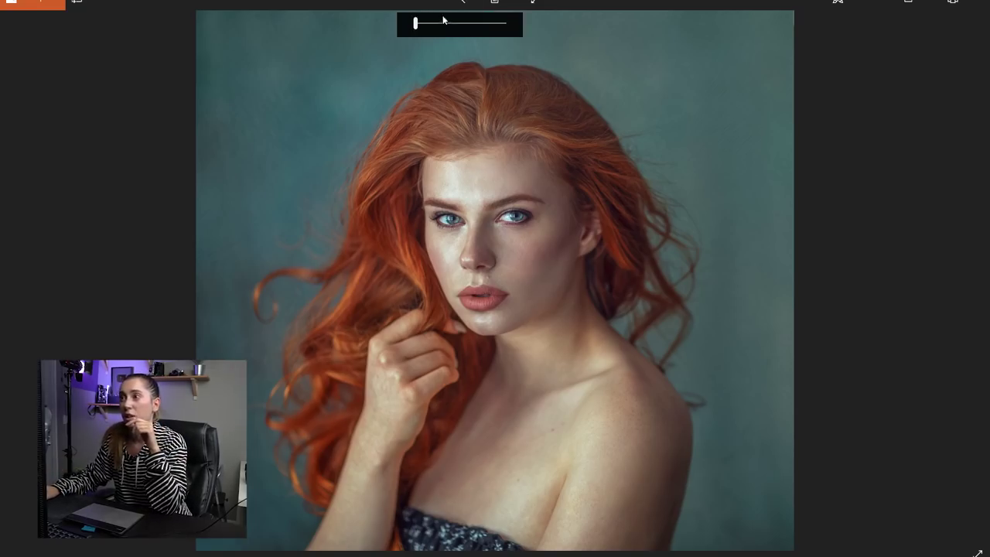
drag(416, 24, 405, 30)
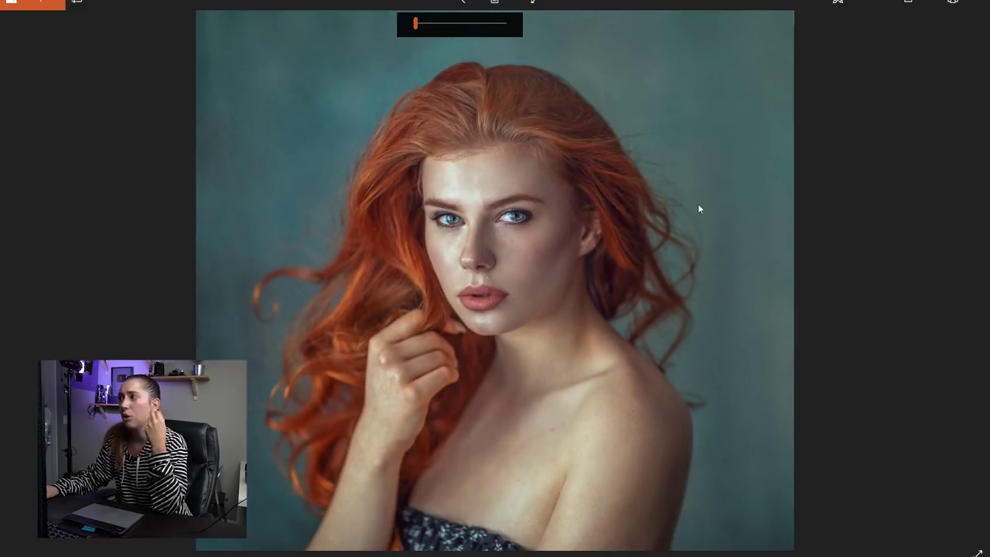
click(965, 289)
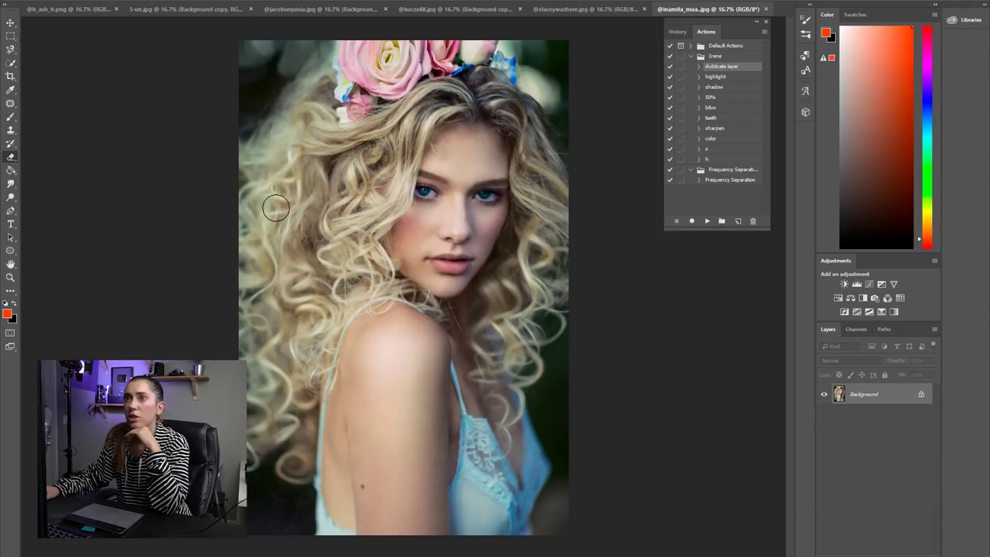
Step: Inspect the curly blonde woman's face at 33.3% zoom in Photoshop, zoom back out and close the image
click(10, 277)
click(437, 180)
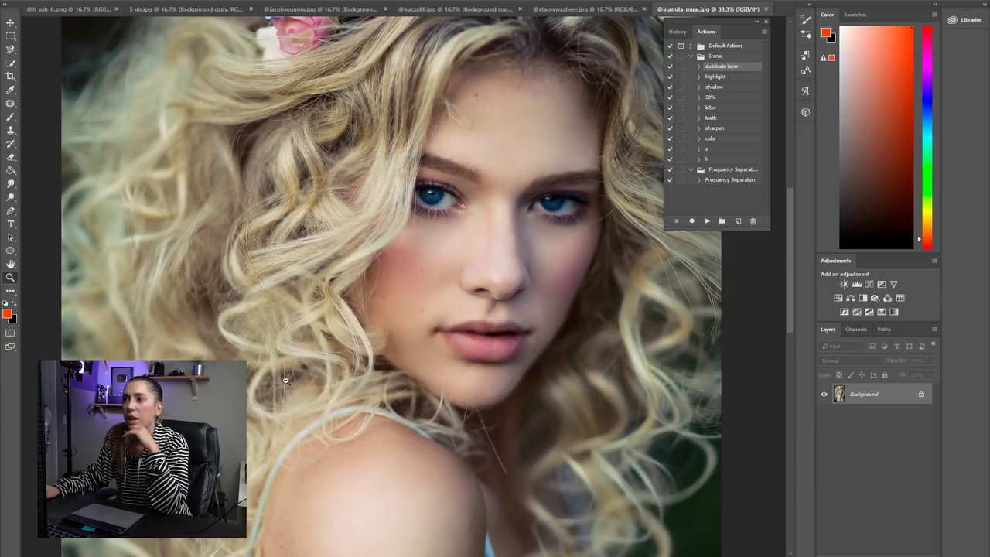
key(ctrl+minus)
key(ctrl+minus)
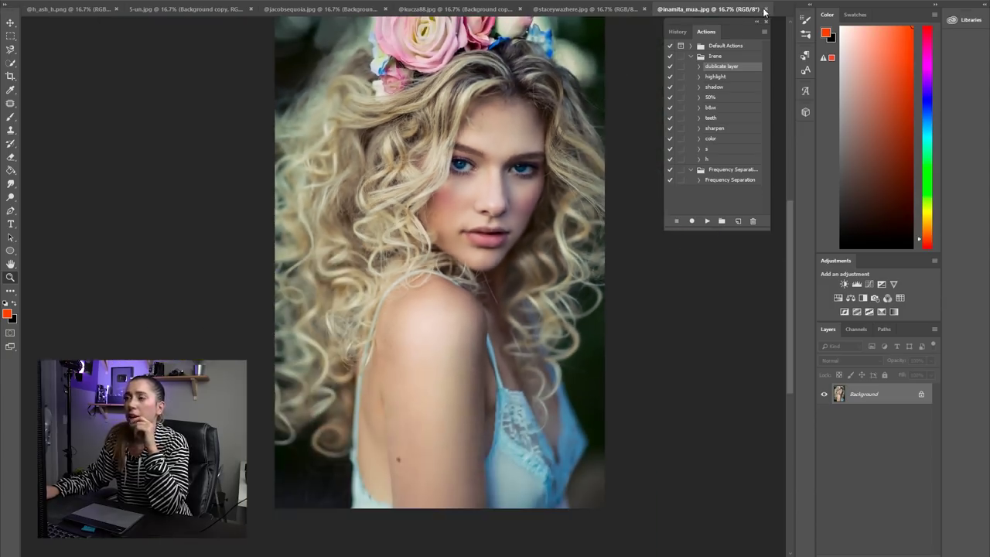
click(766, 9)
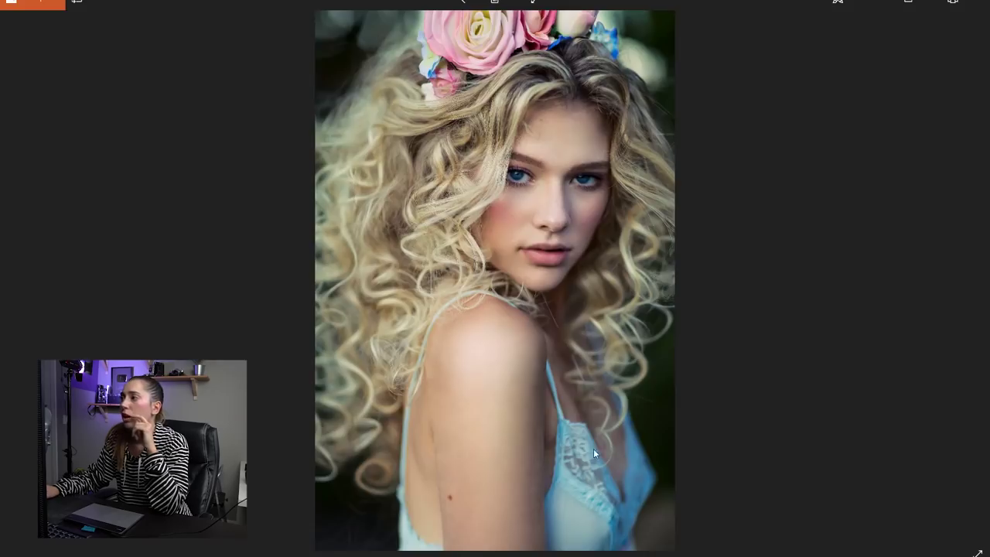
Step: Advance to the portrait with turquoise sleeves in the photo viewer, inspect her face up close and restore the full view
click(963, 288)
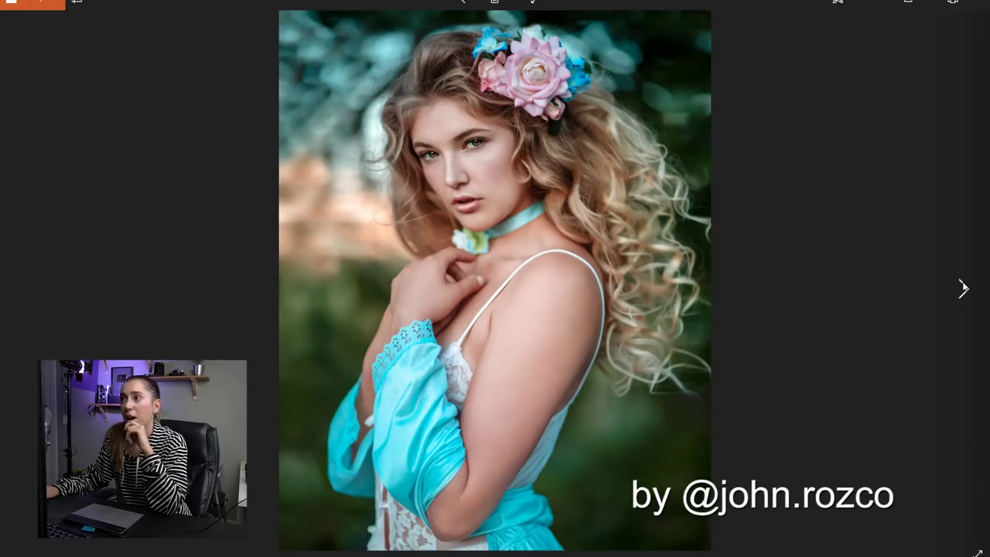
click(463, 3)
scroll(464, 110, up, 4)
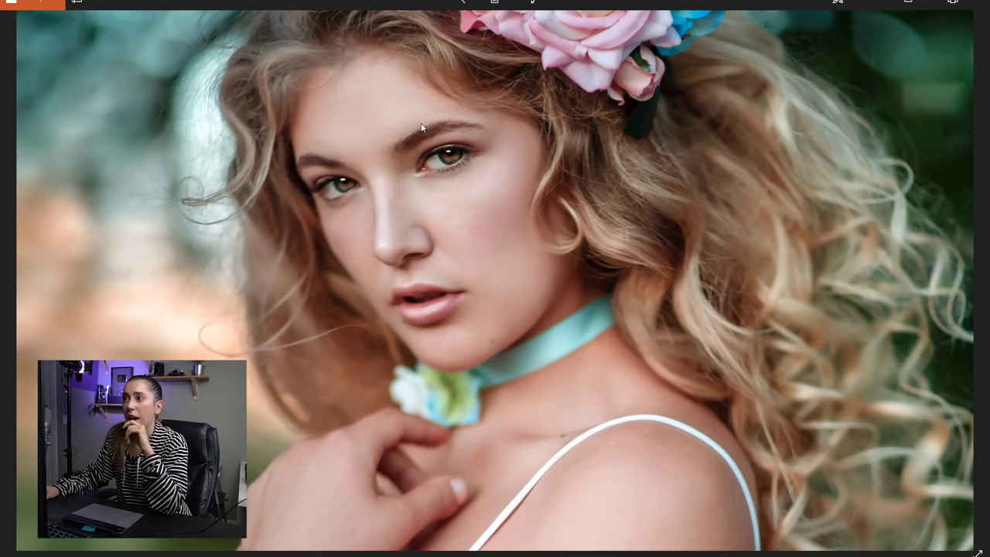
click(463, 3)
click(413, 29)
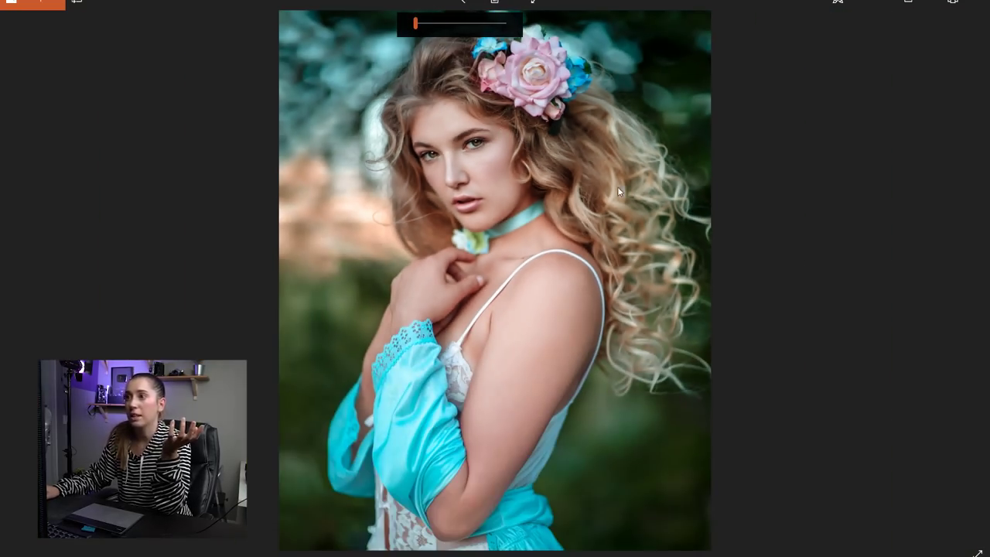
Step: Page through the following submissions to the portrait of the woman in the floral dress
click(964, 277)
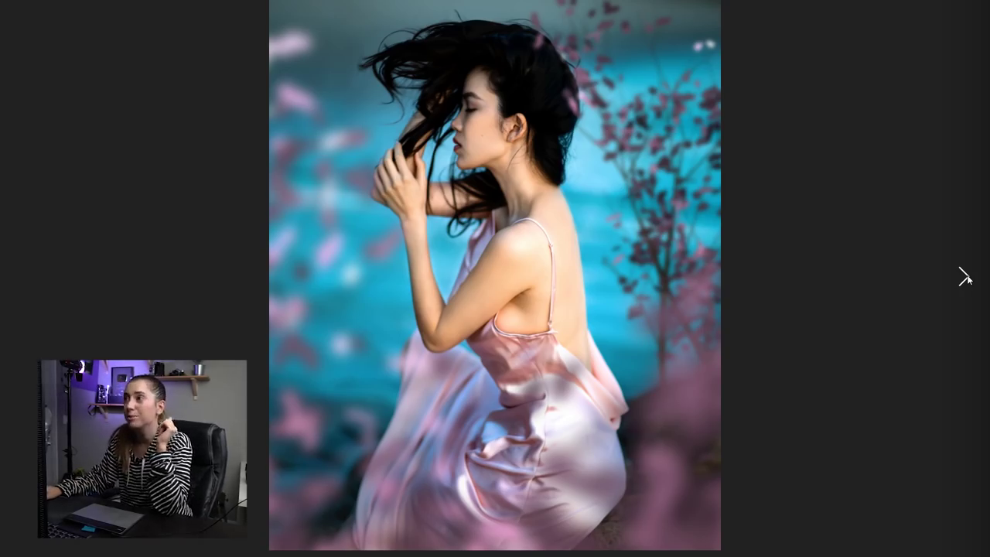
click(965, 277)
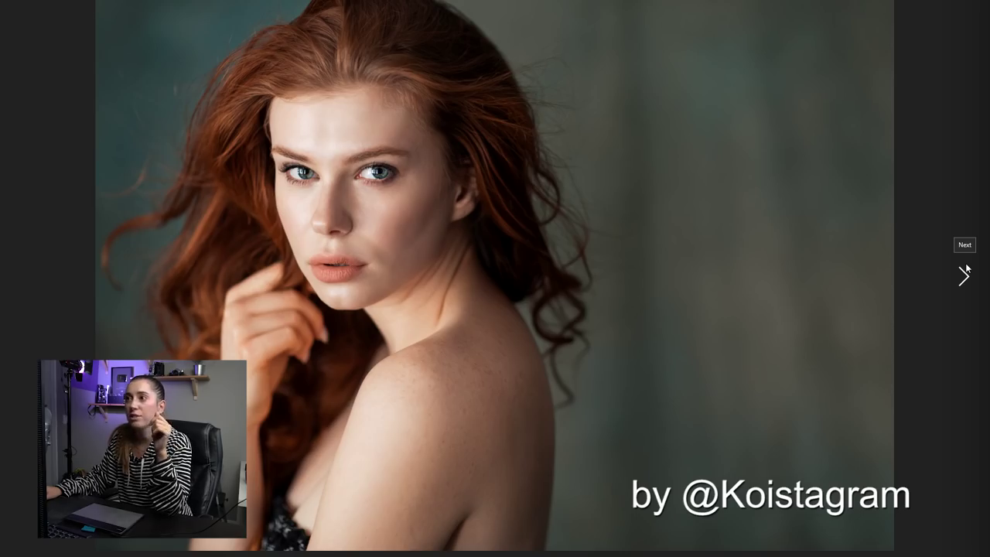
click(966, 271)
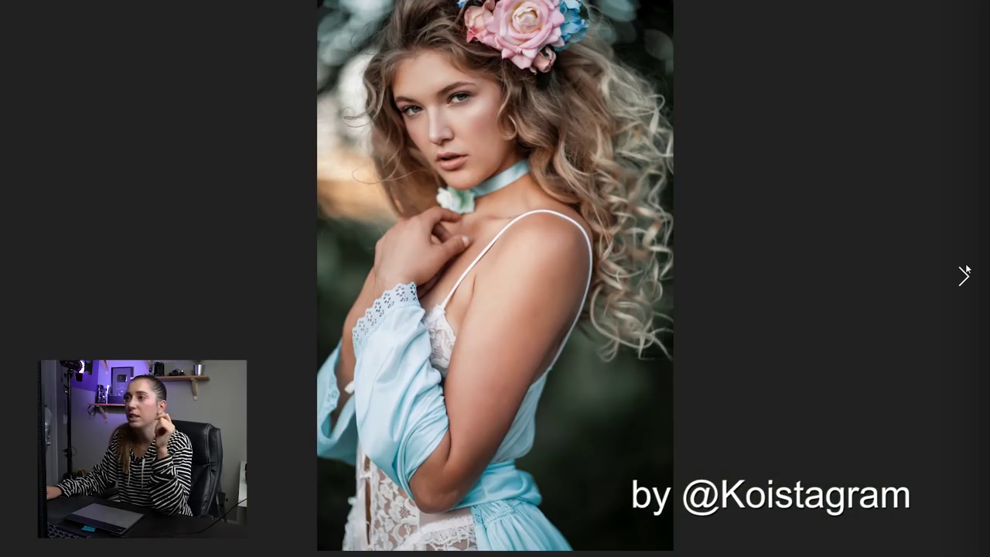
click(964, 272)
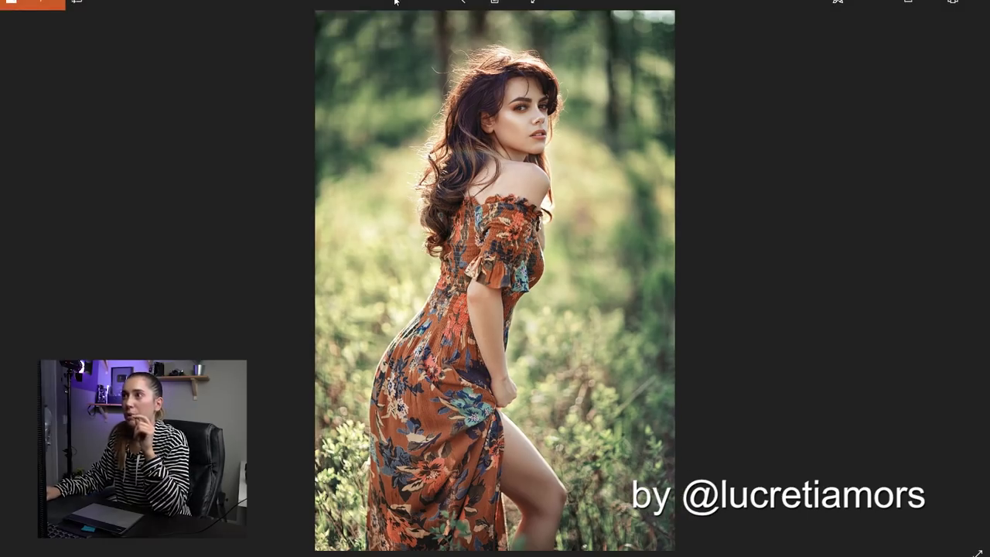
Step: Zoom in on the floral-dress woman's face and upper body to examine the retouch, and return to the full view
click(422, 2)
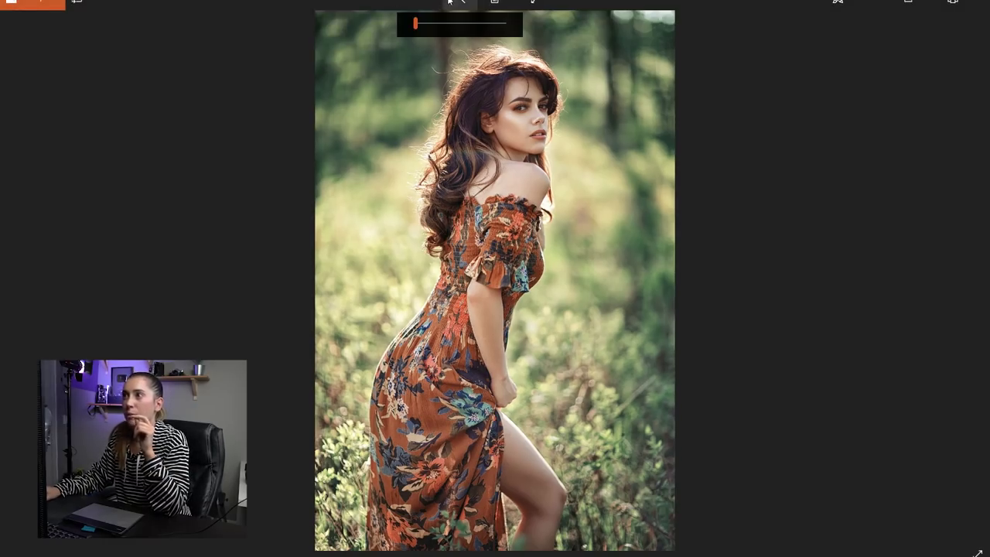
drag(415, 23, 422, 23)
drag(552, 87, 552, 167)
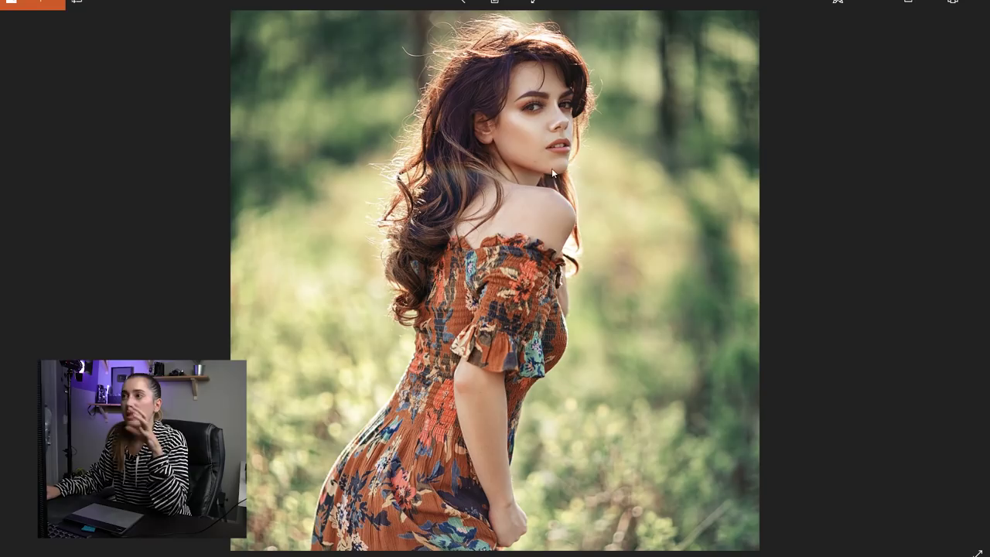
click(448, 4)
drag(422, 23, 415, 23)
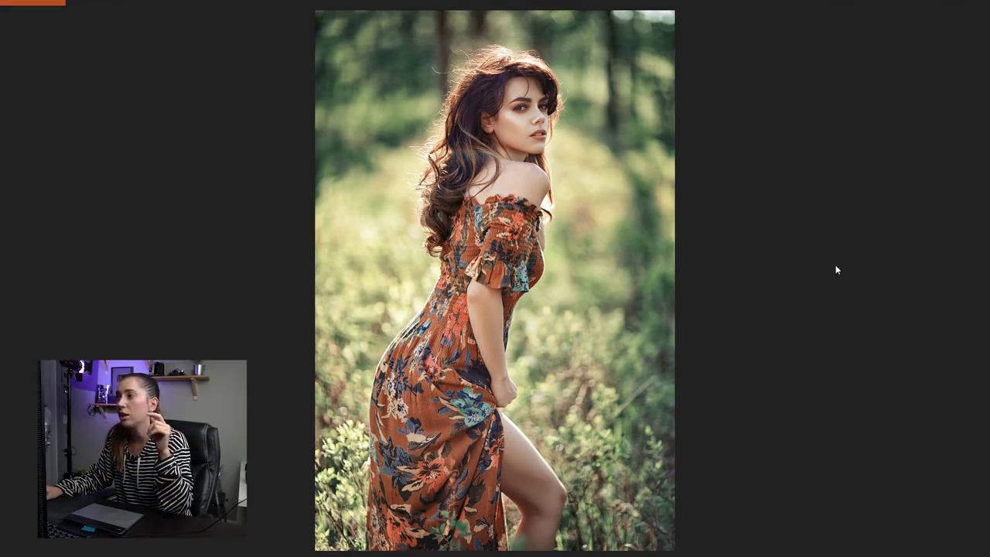
Step: Advance through the next submissions to the cool-toned curly blonde portrait and bring up the zoom control
key(Right)
click(964, 275)
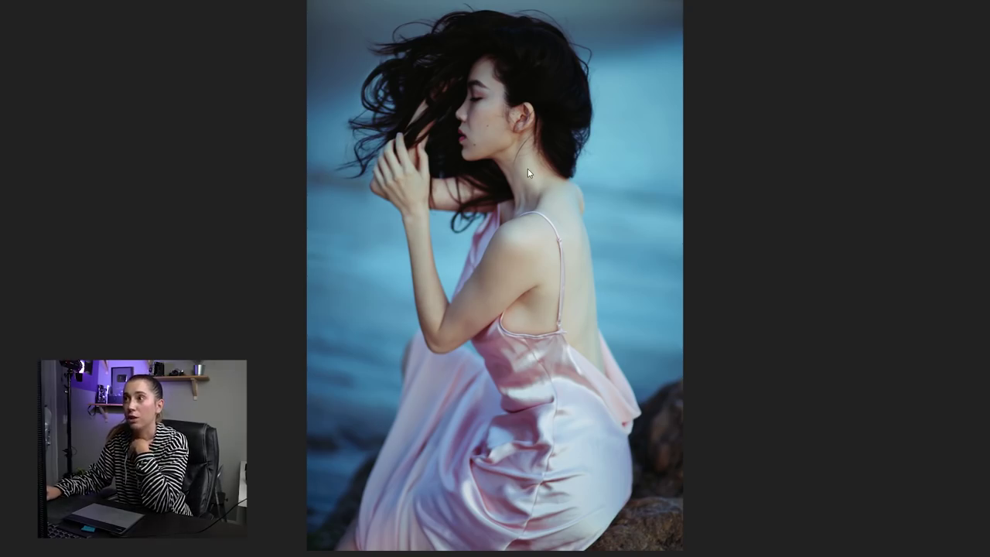
click(963, 277)
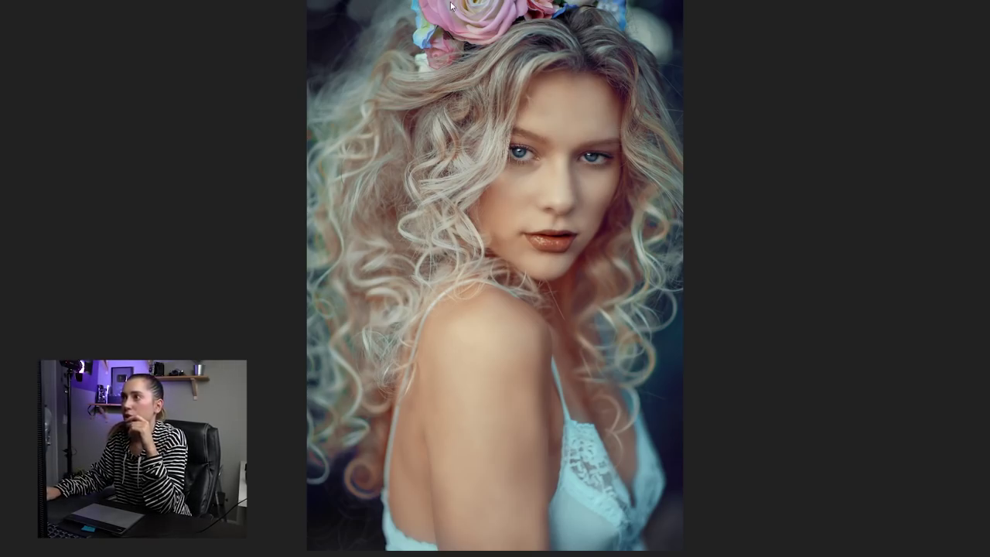
click(420, 5)
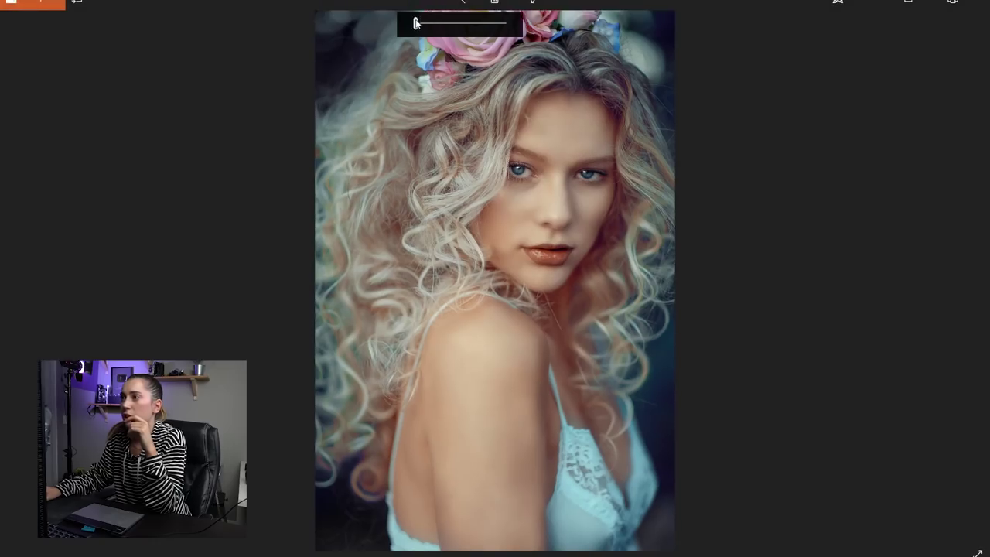